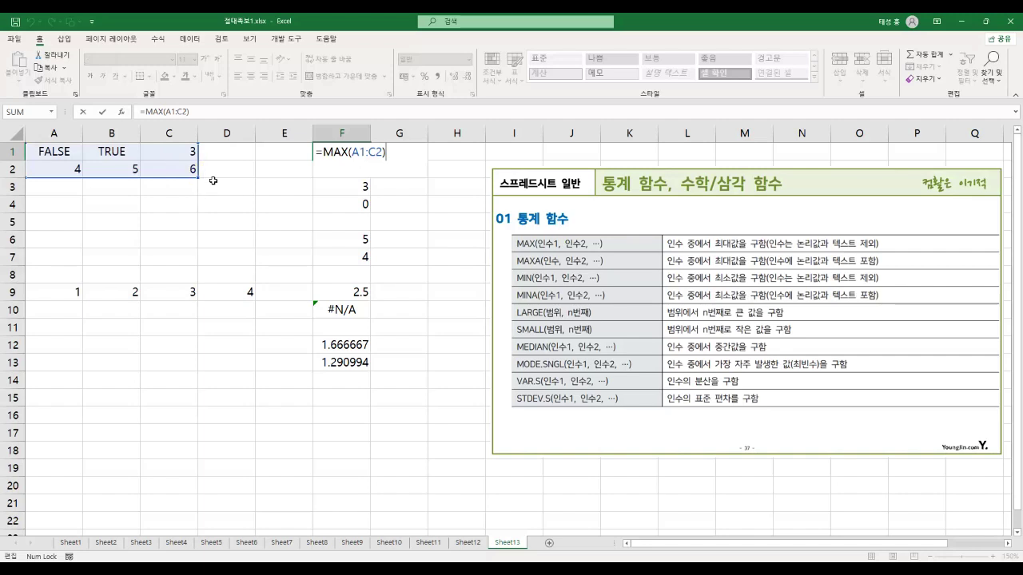
# Review the MAX formula over A1:C2 in F1 and the MAXA formula over A1:B1 in F2
pyautogui.press('Return')
pyautogui.click(343, 152)
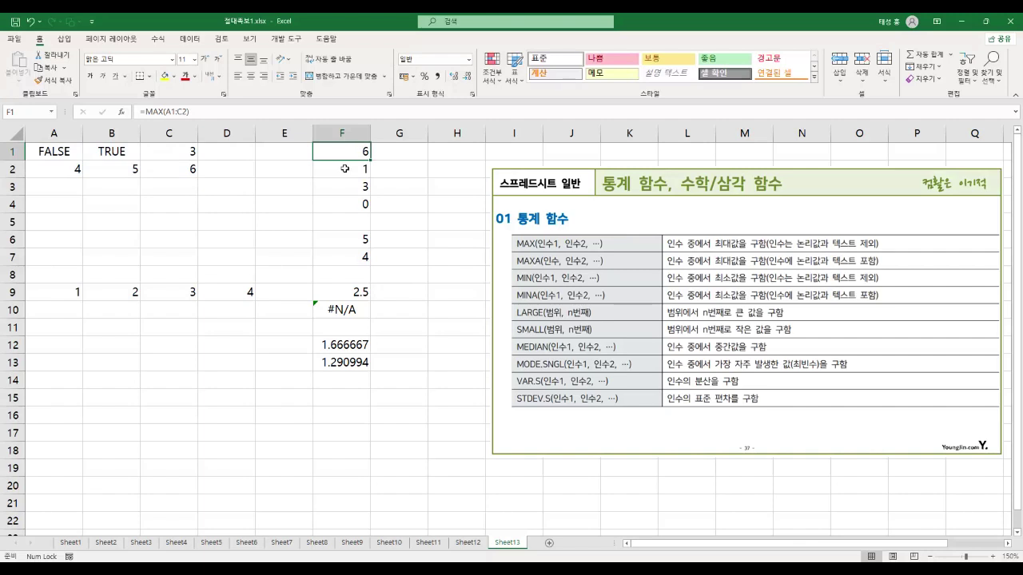
pyautogui.doubleClick(352, 170)
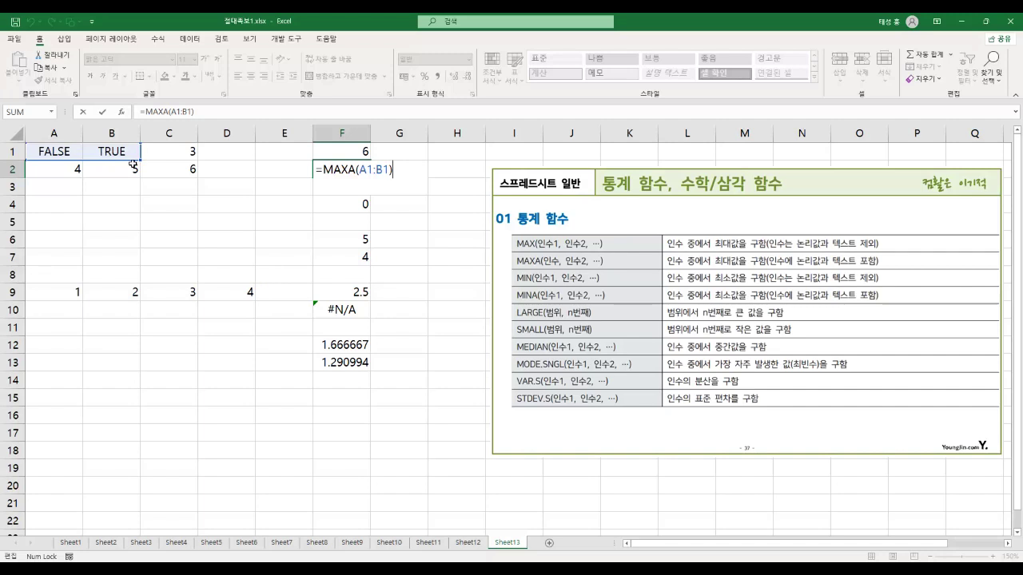
pyautogui.press('Return')
pyautogui.click(334, 170)
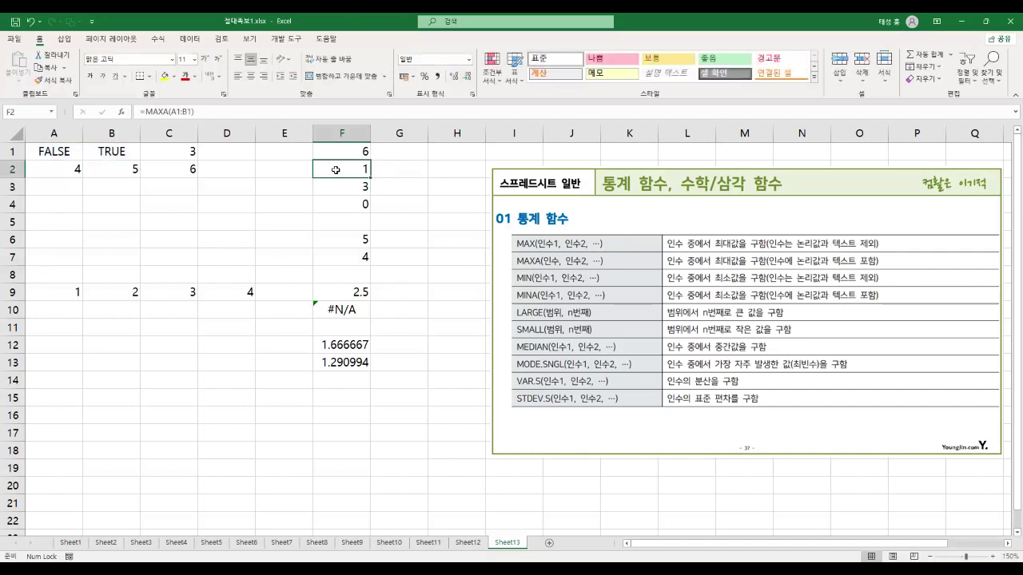
# Review the MIN formula over A1:C2 in F3 and the MINA formula over A1:B1 in F4
pyautogui.click(336, 189)
pyautogui.doubleClick(335, 190)
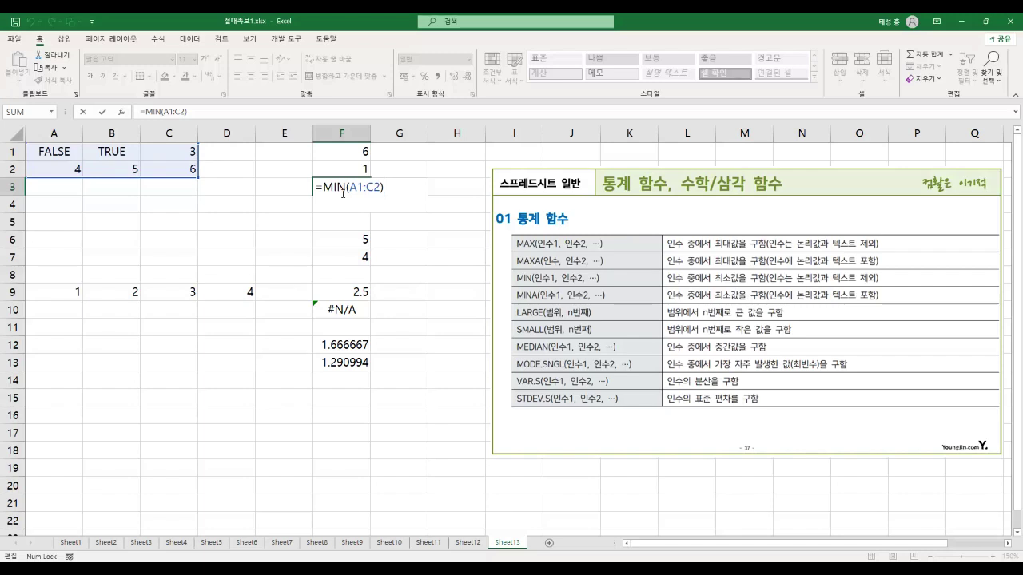
pyautogui.press('Return')
pyautogui.click(345, 189)
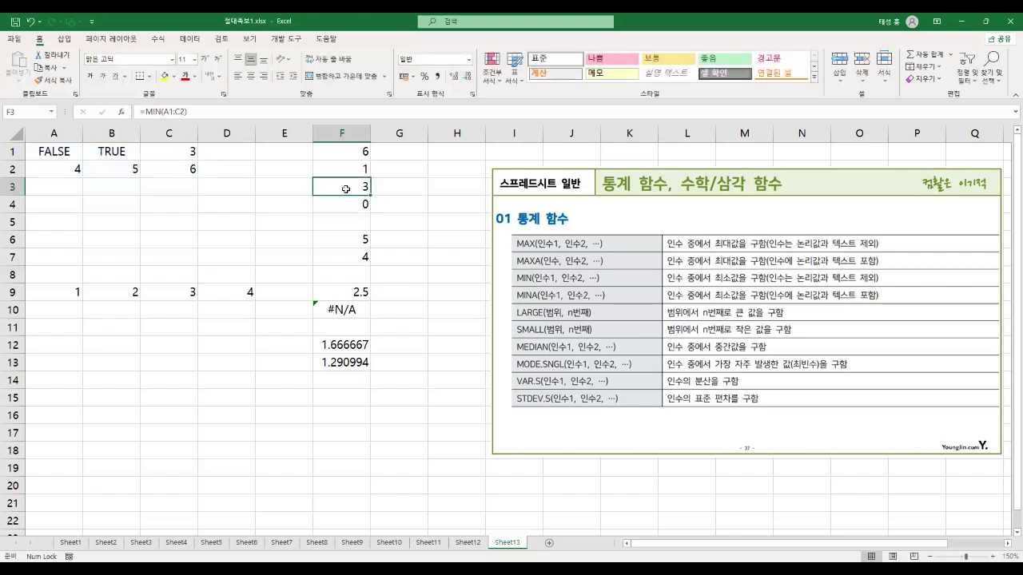
pyautogui.click(348, 201)
pyautogui.doubleClick(342, 201)
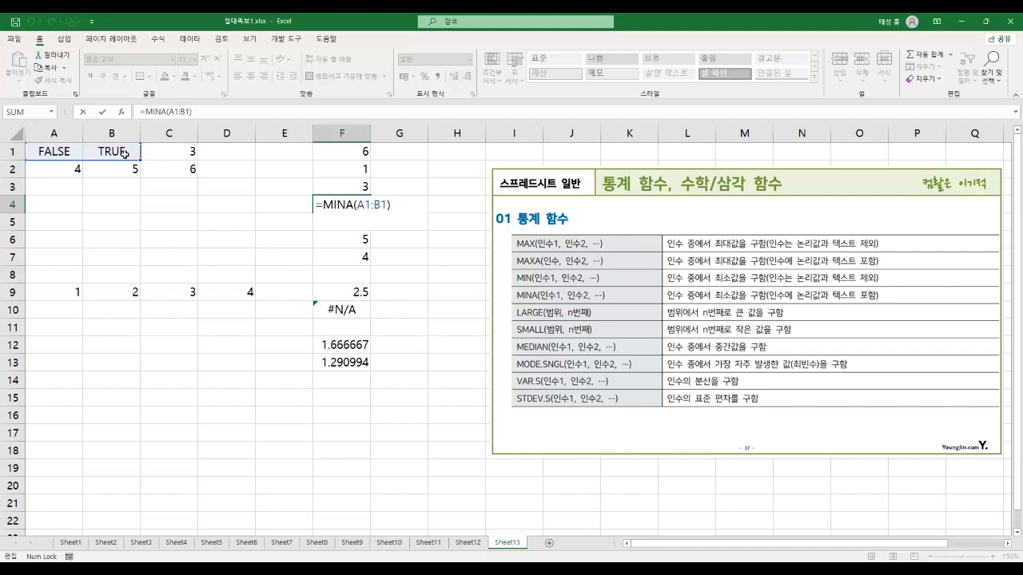
pyautogui.press('Return')
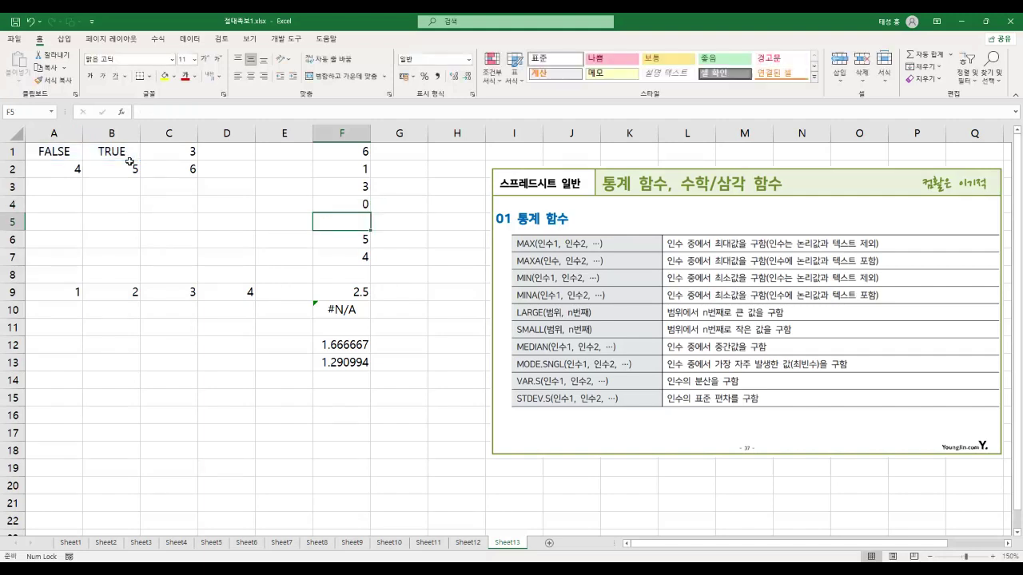
pyautogui.click(346, 207)
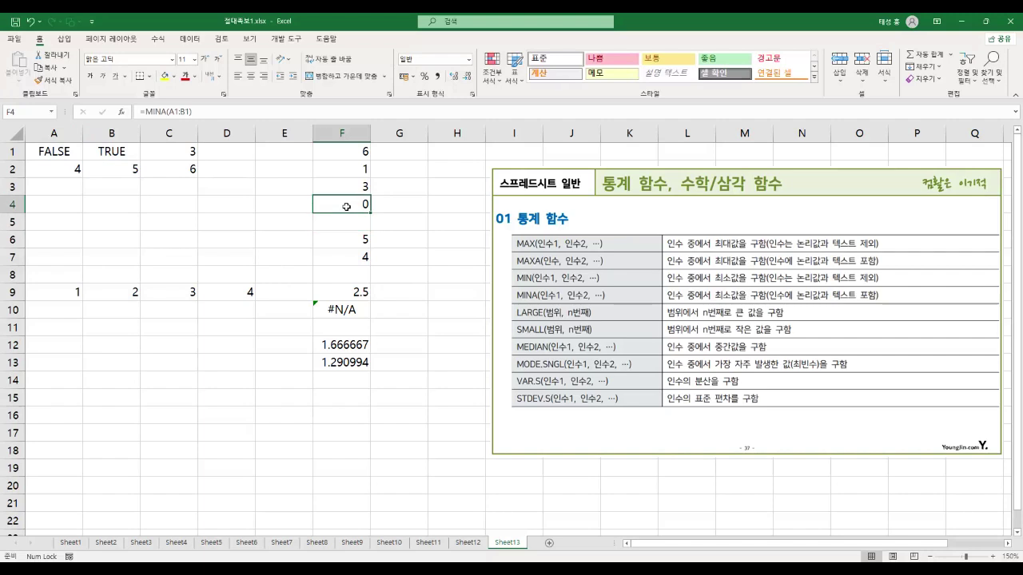
# Inspect the LARGE formula in F6 and its source range A1:C2, then close the cell without changing it
pyautogui.click(341, 240)
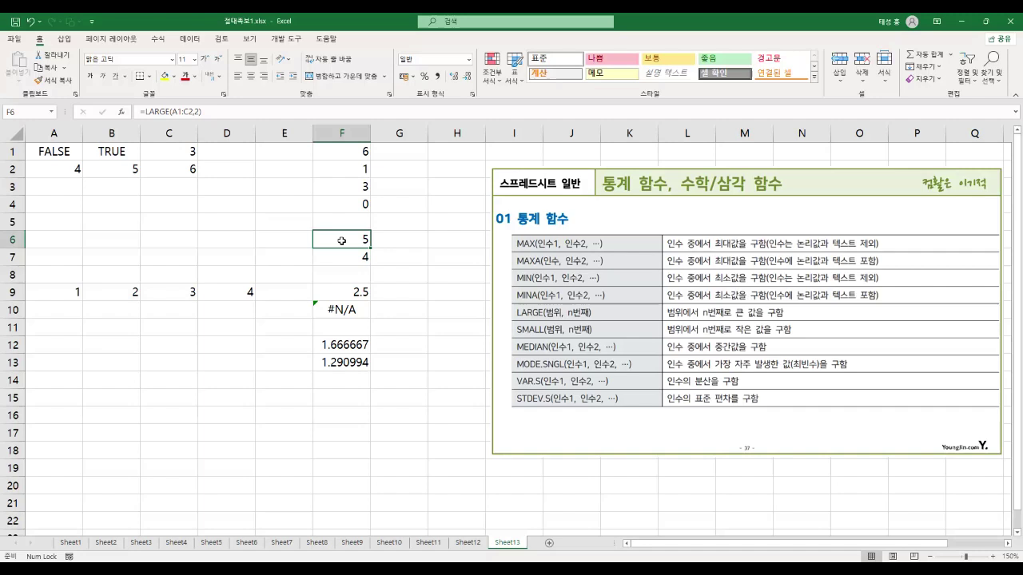
pyautogui.doubleClick(342, 240)
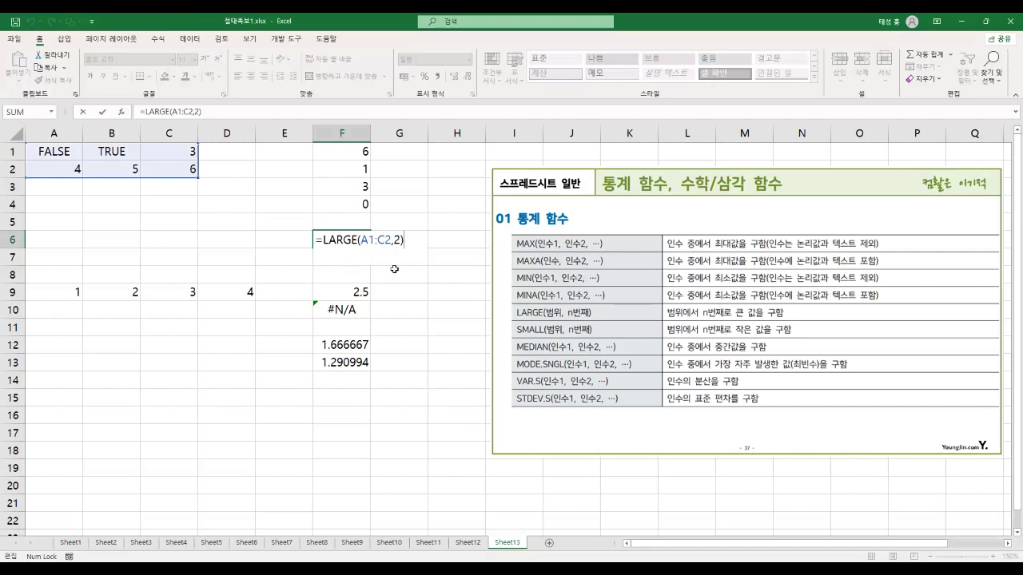
pyautogui.moveTo(314, 240)
pyautogui.mouseDown()
pyautogui.moveTo(368, 250)
pyautogui.moveTo(404, 241)
pyautogui.mouseUp()
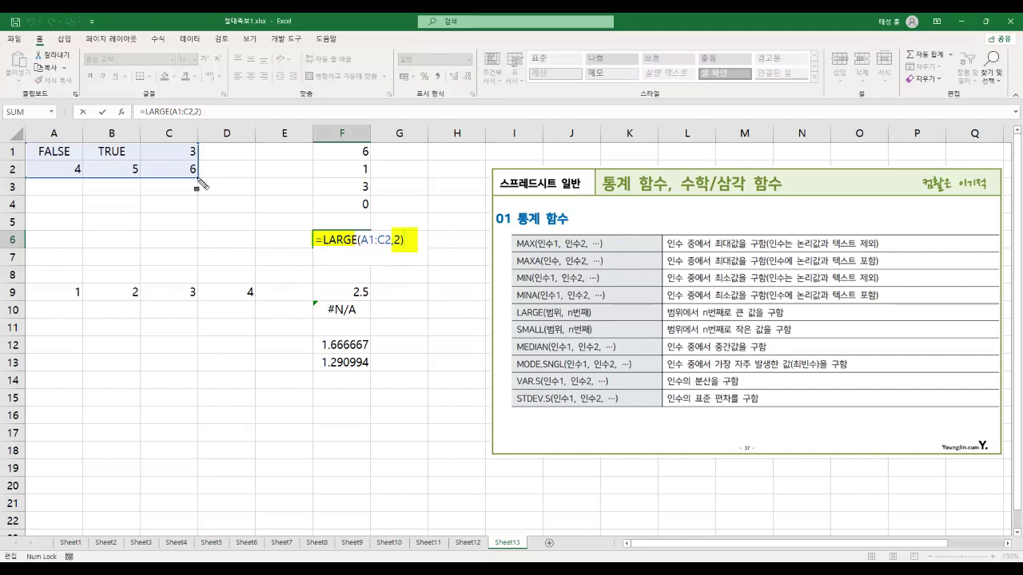
pyautogui.moveTo(123, 164); pyautogui.dragTo(141, 175)
pyautogui.press('Escape')
pyautogui.press('Return')
pyautogui.click(340, 238)
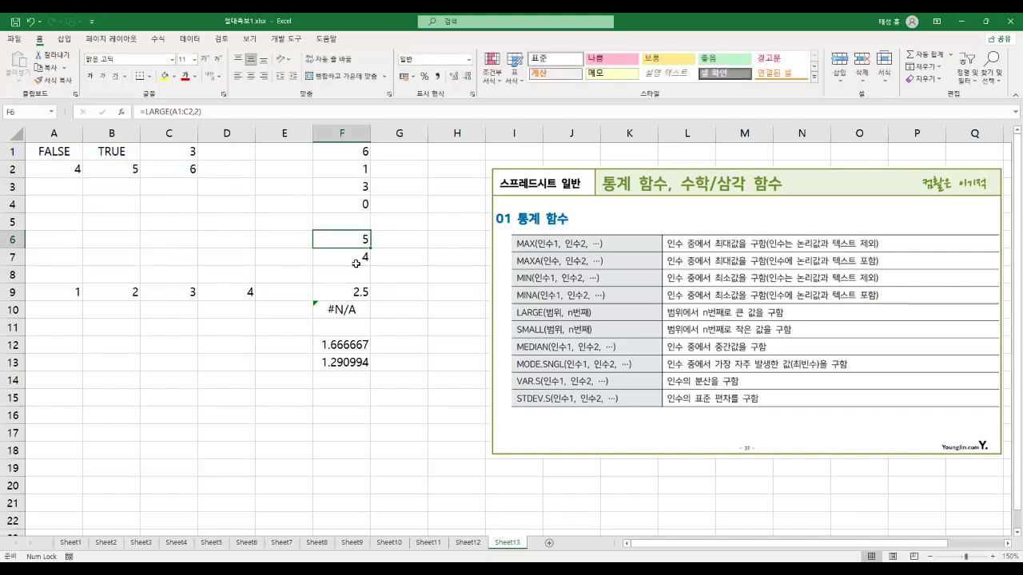
# Inspect the SMALL formula in F7 and its source range A1:C2, then close the cell without changing it
pyautogui.doubleClick(361, 260)
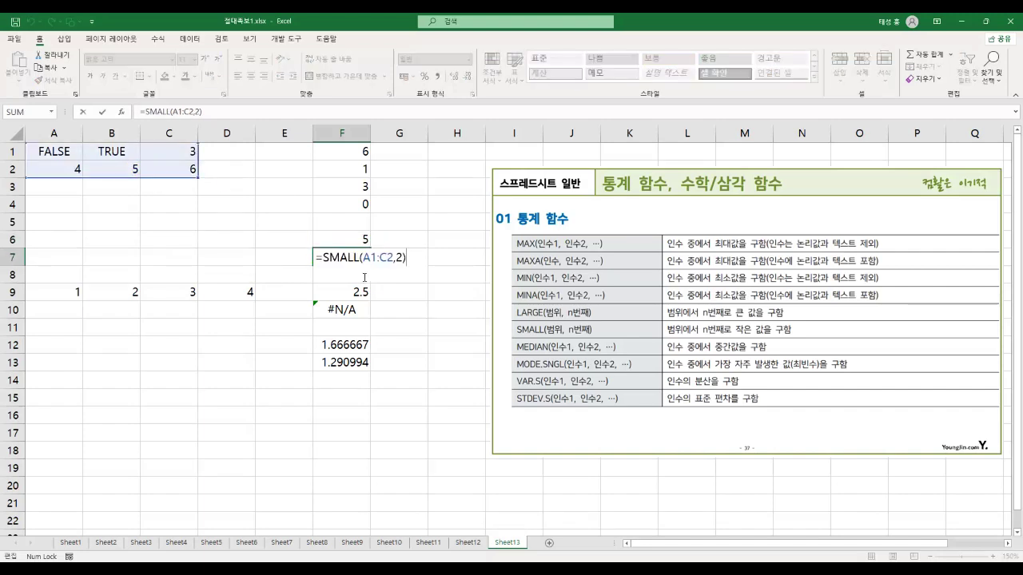
pyautogui.moveTo(315, 257); pyautogui.dragTo(413, 257)
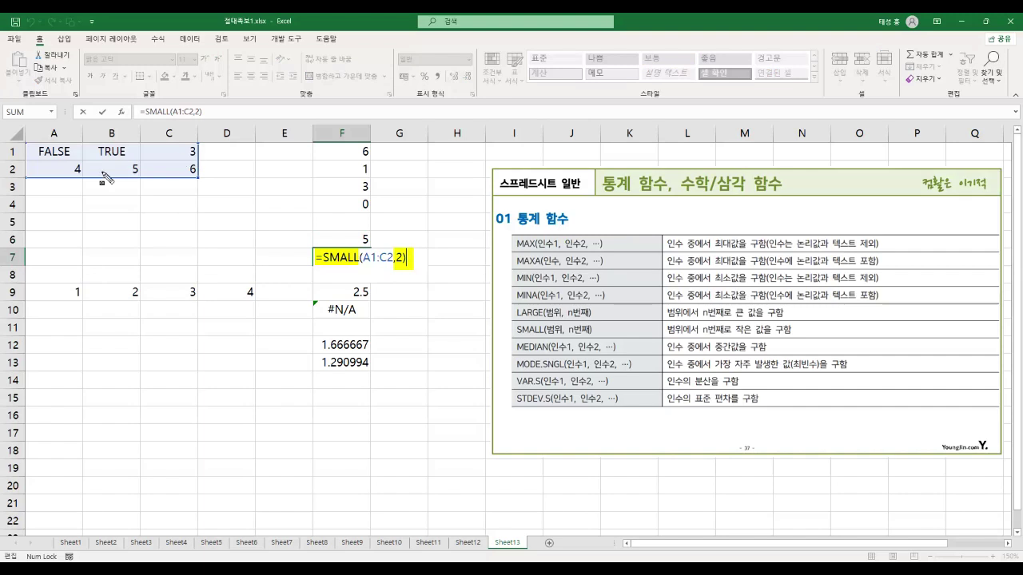
pyautogui.moveTo(67, 168); pyautogui.dragTo(80, 171)
pyautogui.press('Escape')
pyautogui.press('Return')
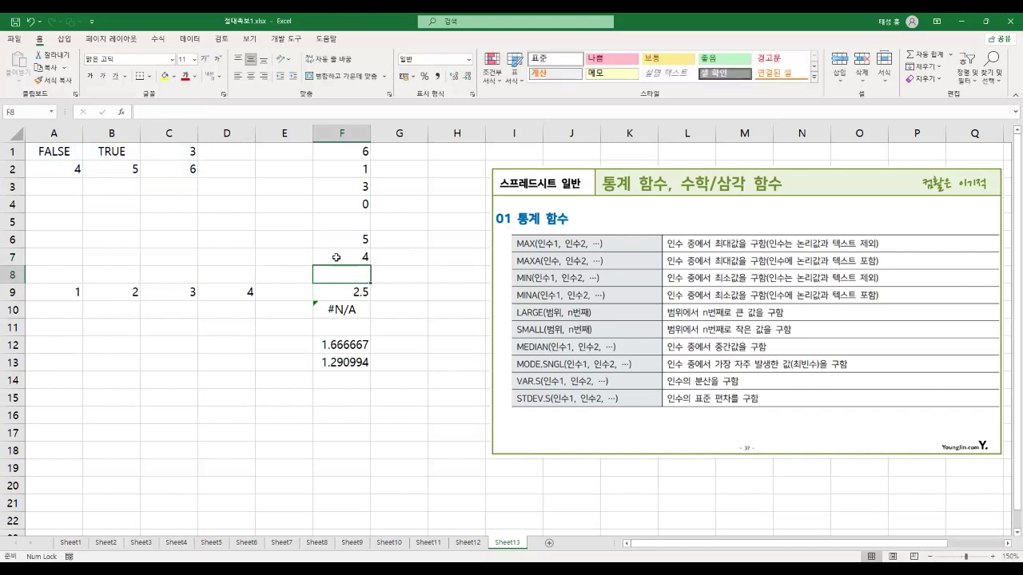
pyautogui.click(328, 254)
# Examine the MEDIAN formula in F9 and the range A9:D9 it refers to
pyautogui.click(340, 292)
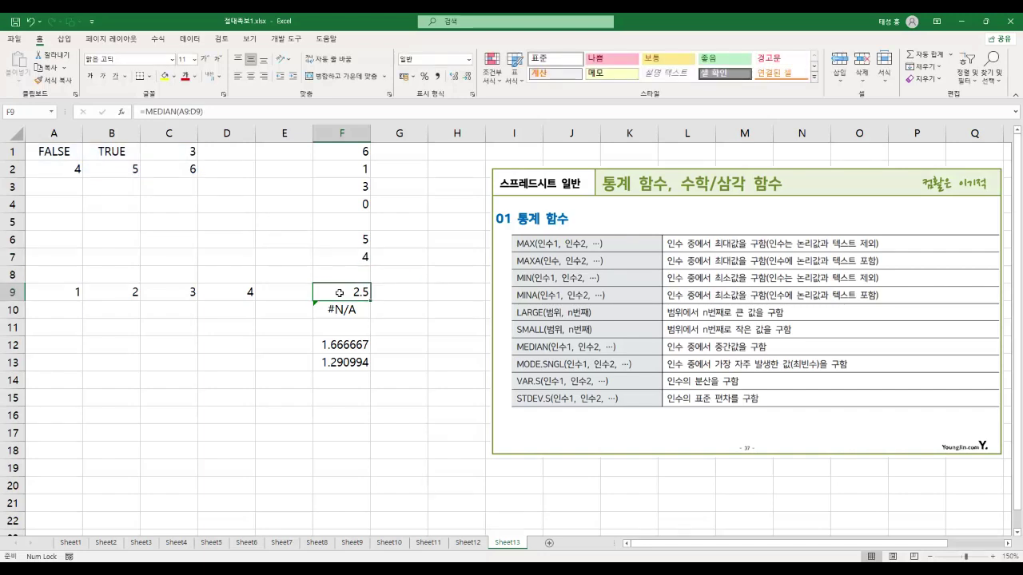
pyautogui.press('F2')
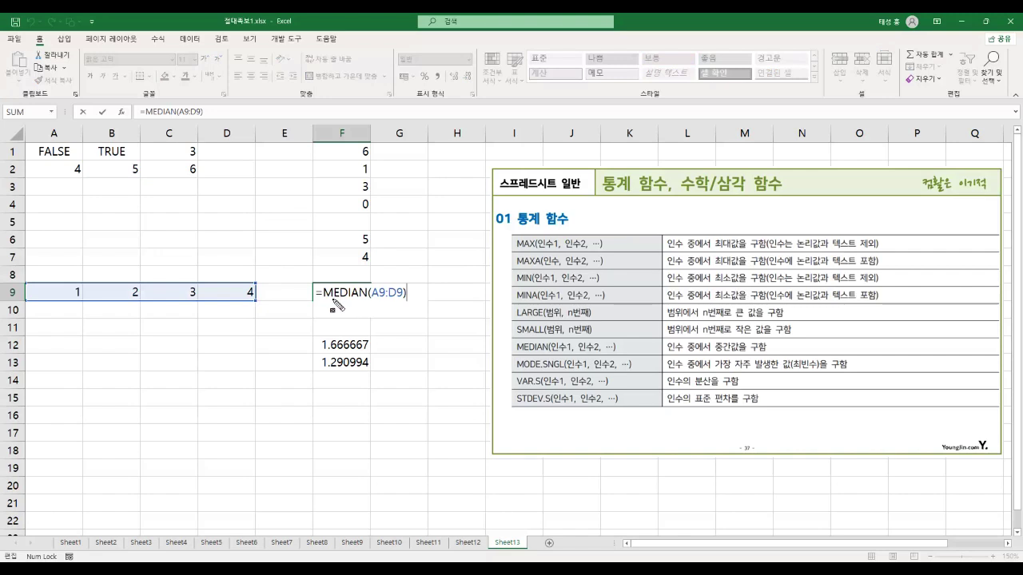
pyautogui.moveTo(314, 294); pyautogui.dragTo(366, 300)
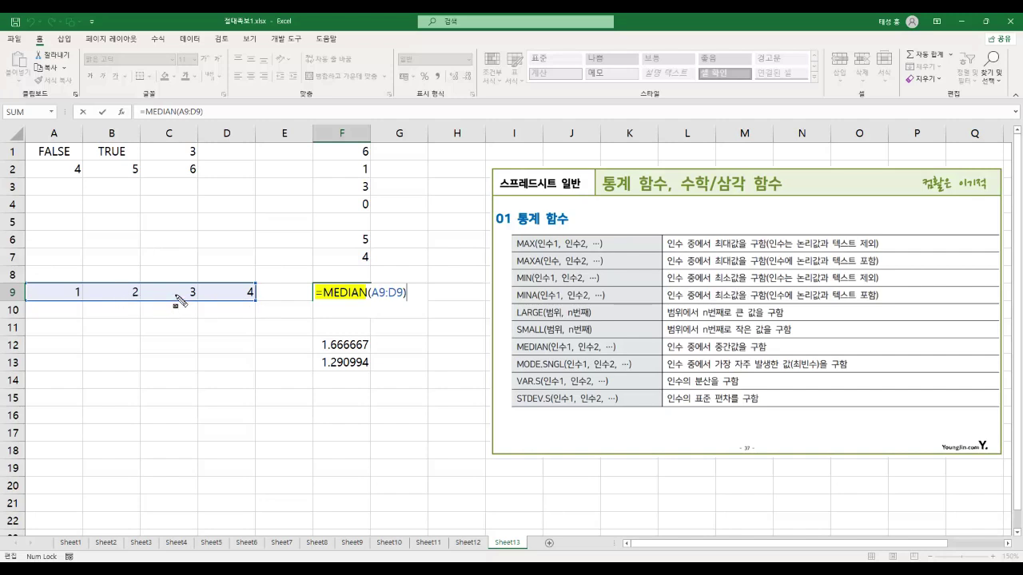
pyautogui.press('Escape')
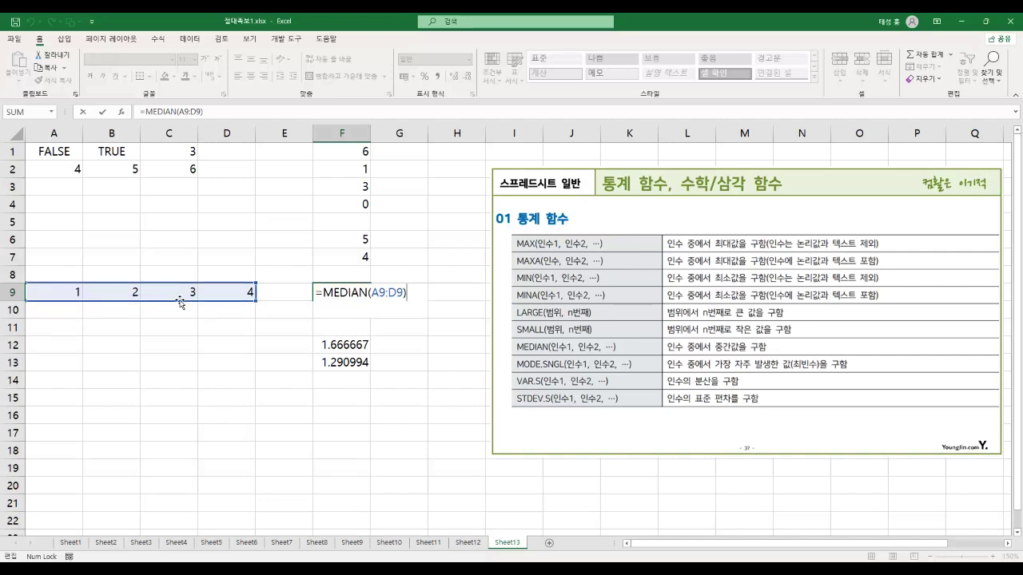
pyautogui.press('Return')
pyautogui.click(338, 294)
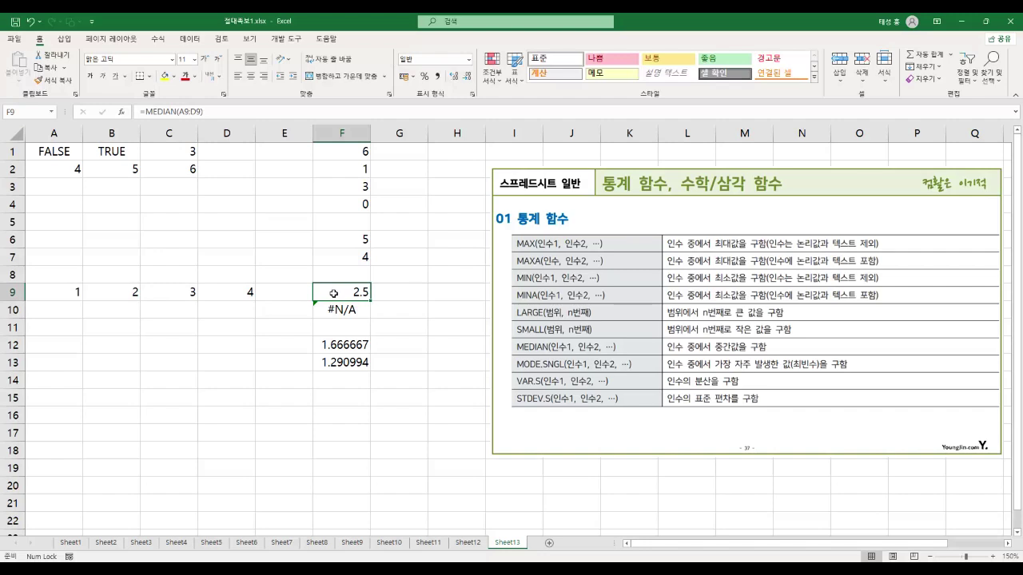
# Change the range of the MEDIAN formula in F9 to A9:C9
pyautogui.doubleClick(334, 293)
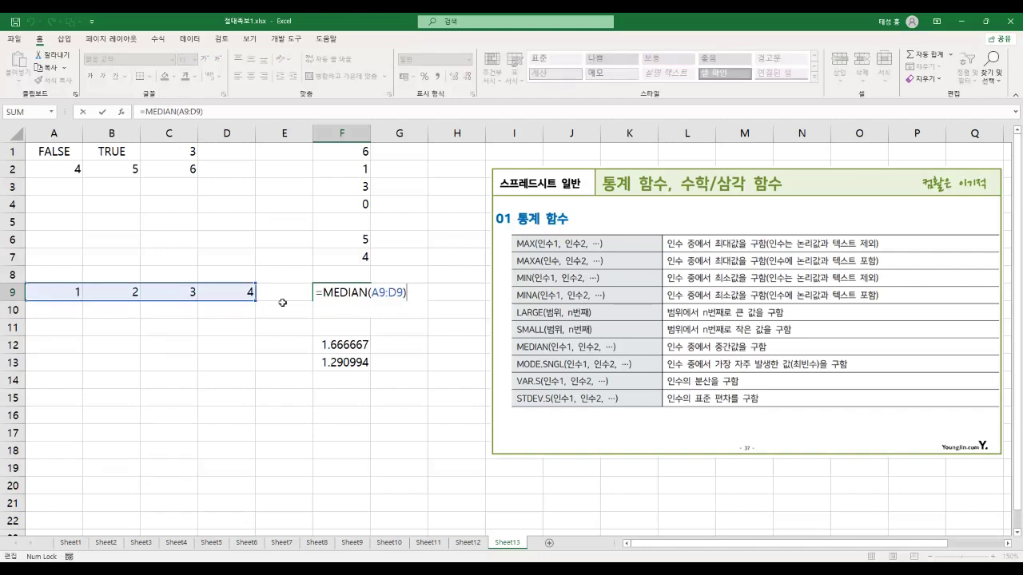
pyautogui.click(390, 294)
pyautogui.write('c')
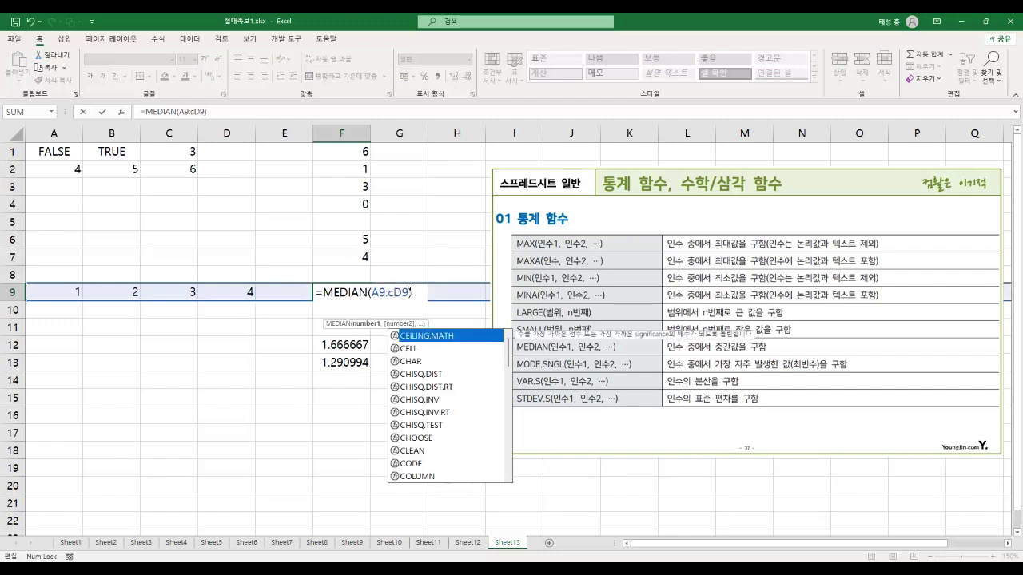
pyautogui.press('Delete')
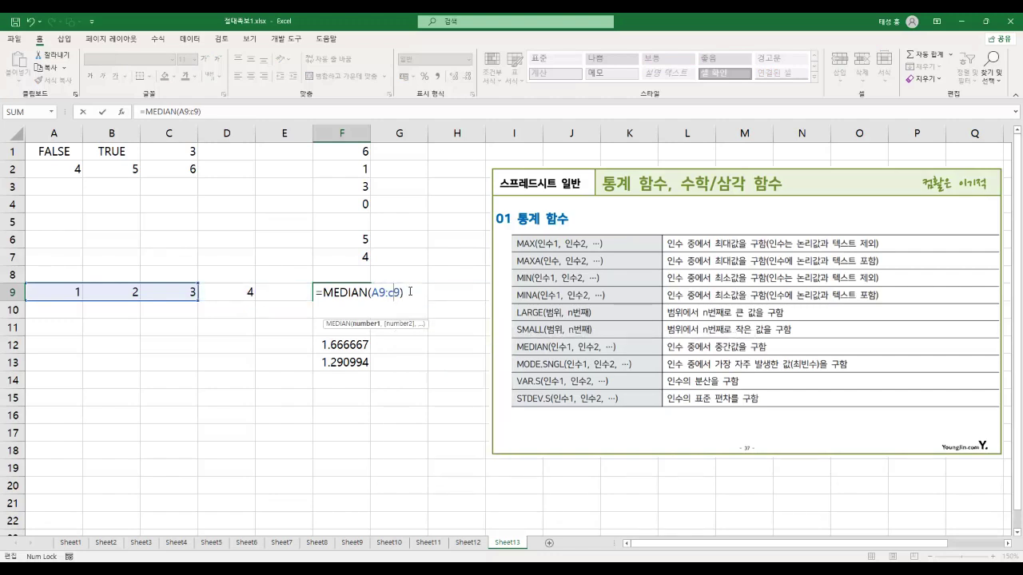
pyautogui.hotkey('ctrl', 'Return')
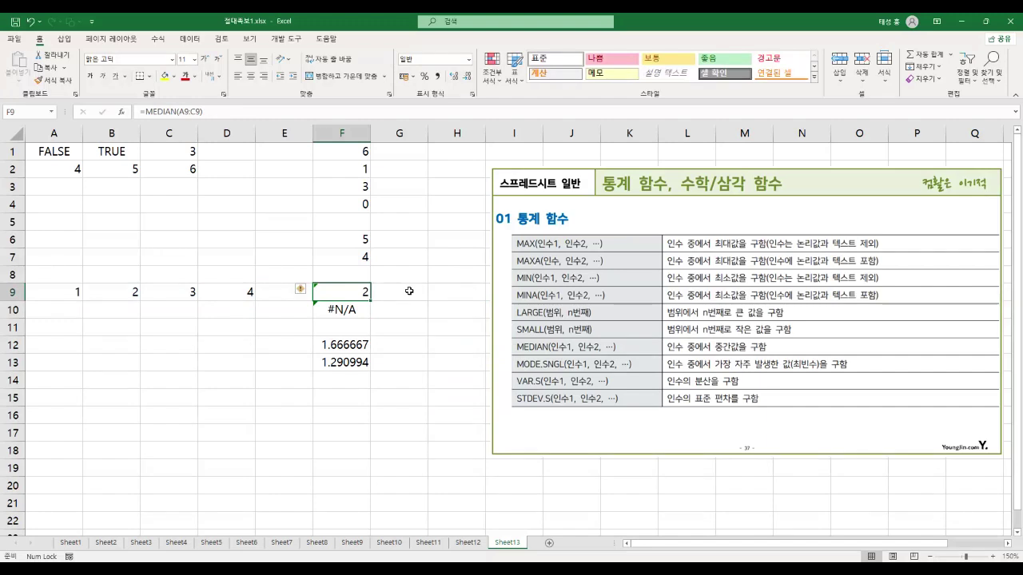
# Examine the MODE.SNGL formula in F10 and its range A9:D9
pyautogui.press('Down')
pyautogui.press('F2')
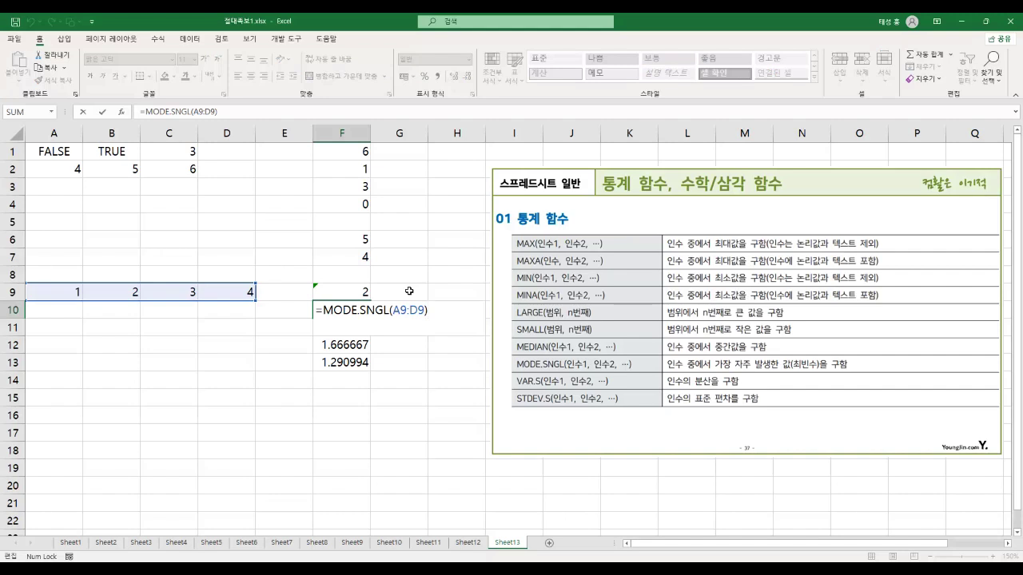
pyautogui.hotkey('ctrl', 'Return')
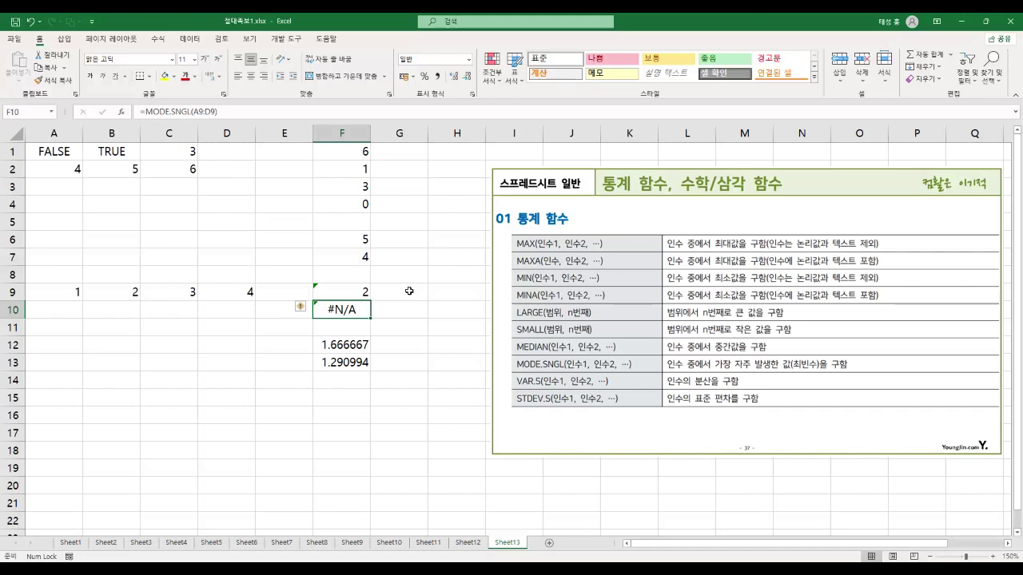
# Set cell C9 to 2 and check the MODE.SNGL formula in F10 against the duplicated value
pyautogui.click(166, 293)
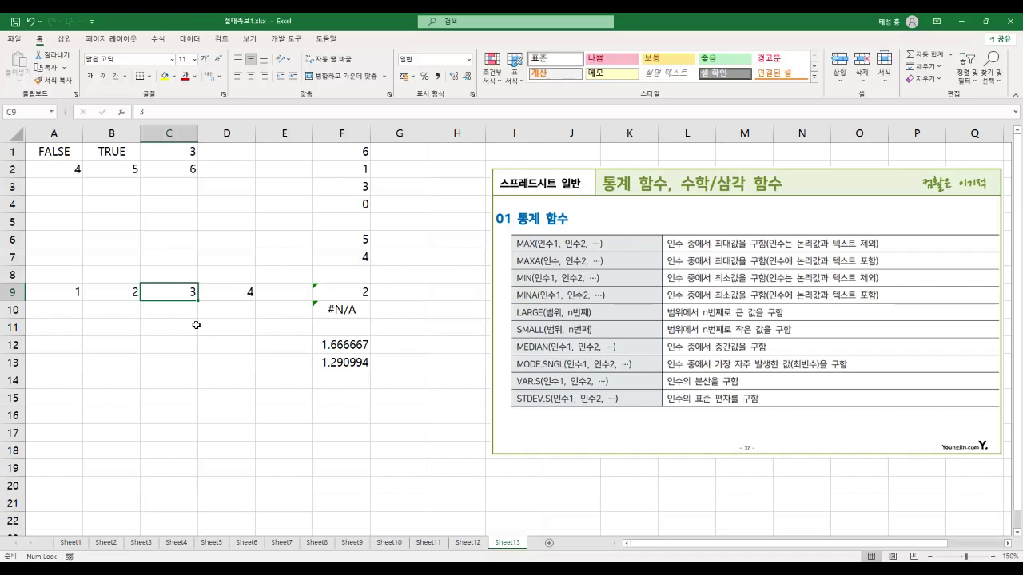
pyautogui.write('2')
pyautogui.press('Return')
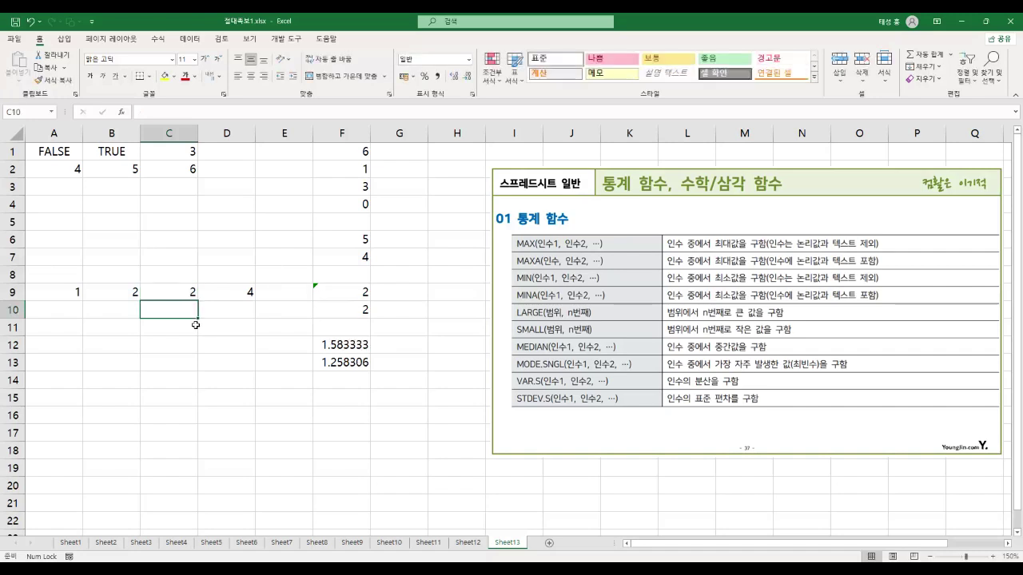
pyautogui.click(349, 311)
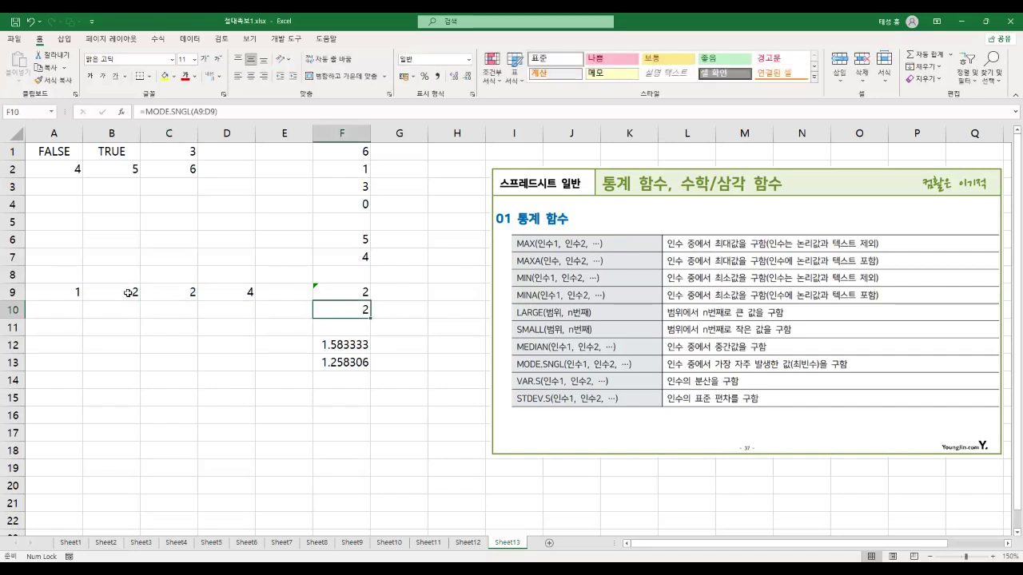
pyautogui.press('F2')
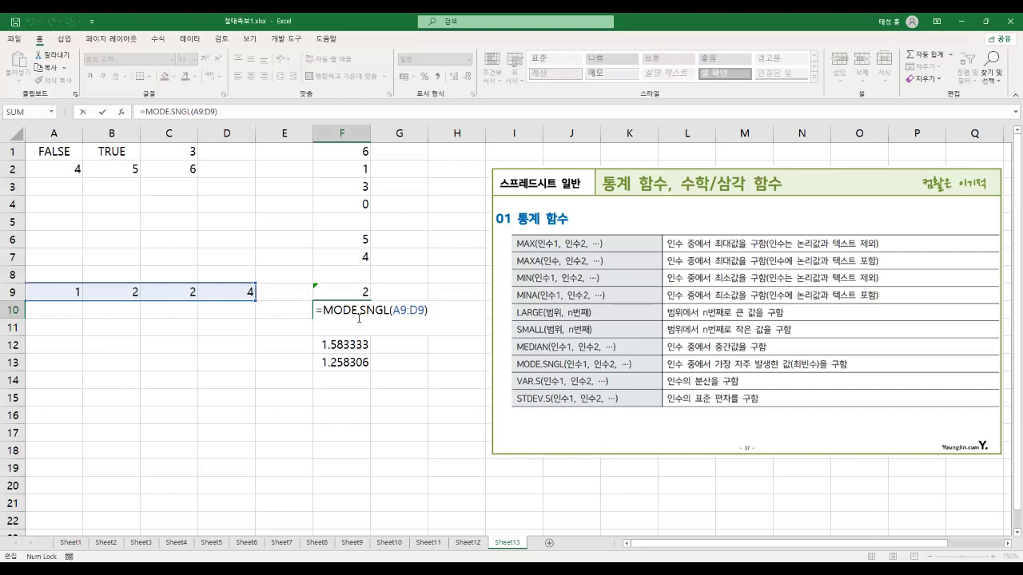
pyautogui.press('Escape')
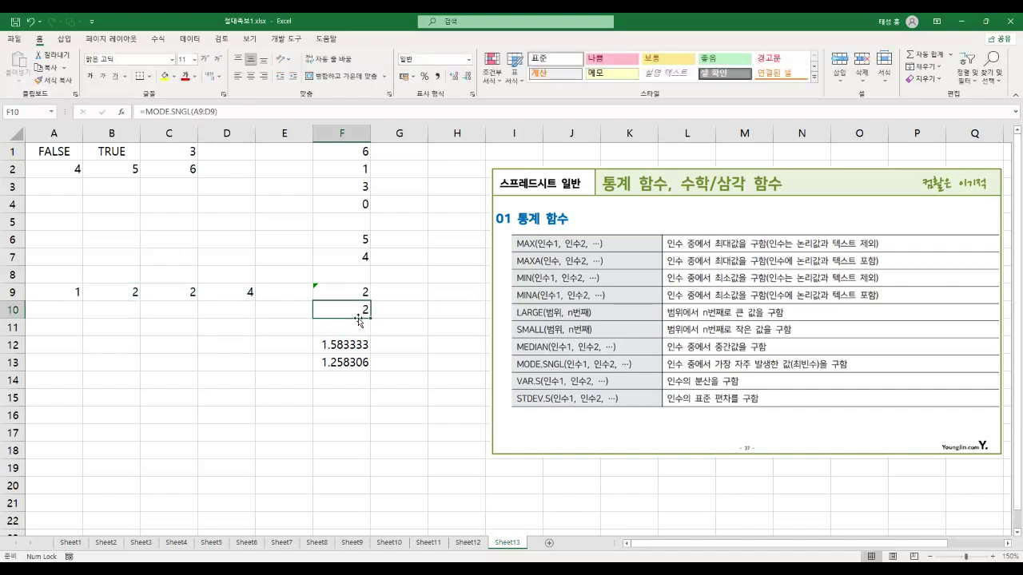
# Set cell C9 back to 3 and check the MODE.SNGL cell F10 and the MEDIAN cell F9
pyautogui.click(185, 294)
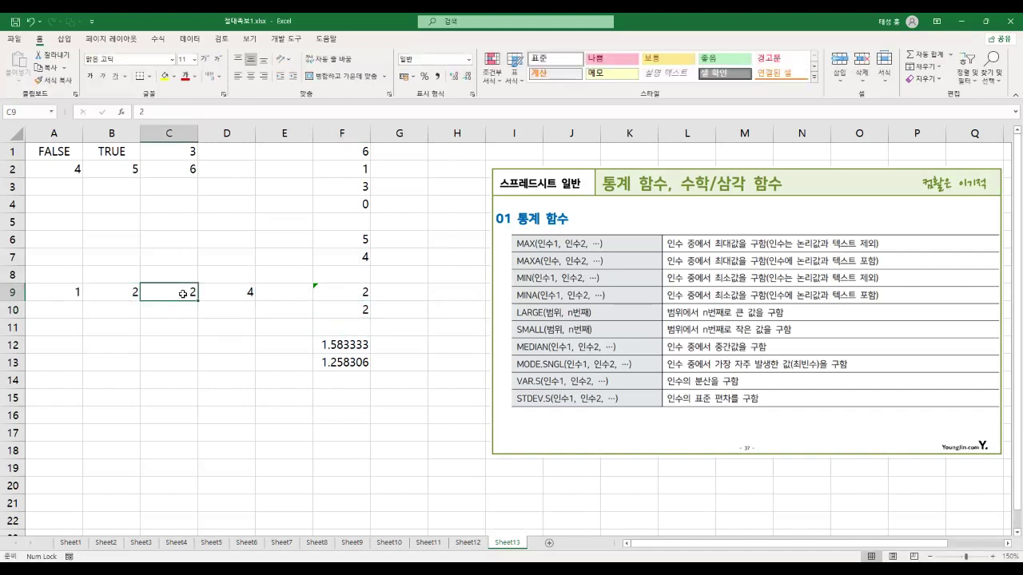
pyautogui.write('3')
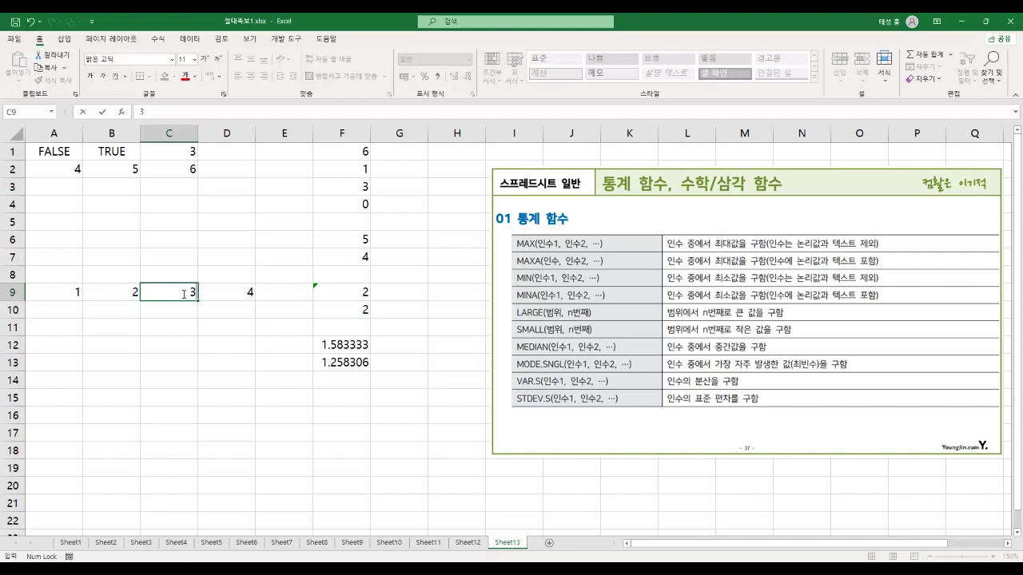
pyautogui.press('Return')
pyautogui.press('Right')
pyautogui.press('Right')
pyautogui.press('Right')
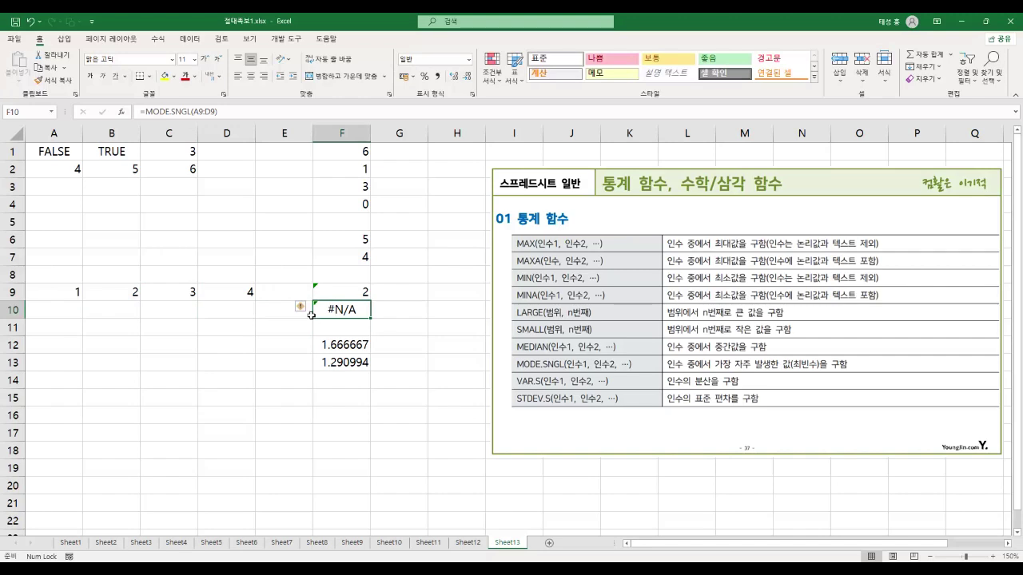
pyautogui.click(343, 289)
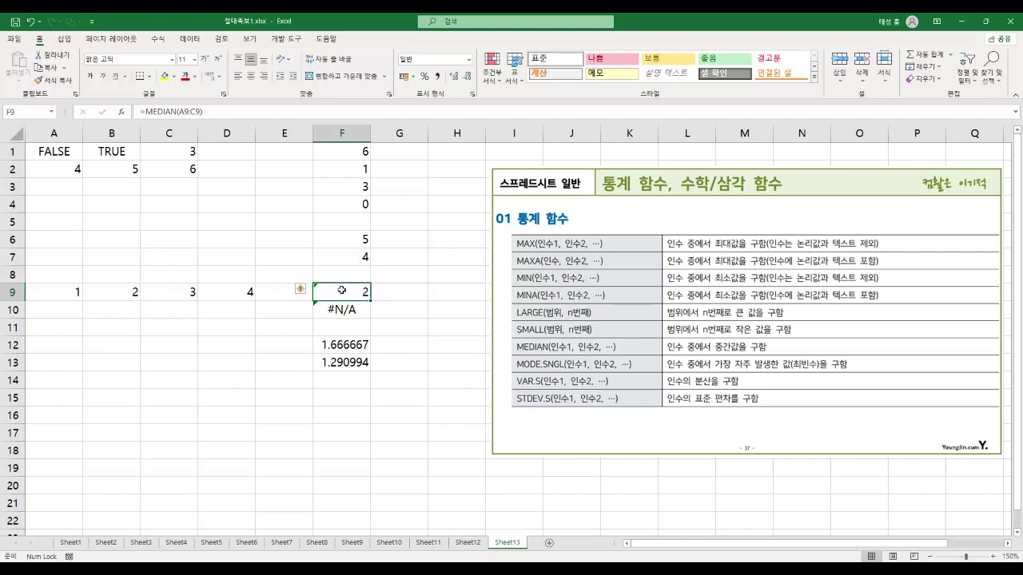
# Review the MEDIAN formula in F9 and the MODE.SNGL formula in F10 with their referenced ranges
pyautogui.doubleClick(342, 290)
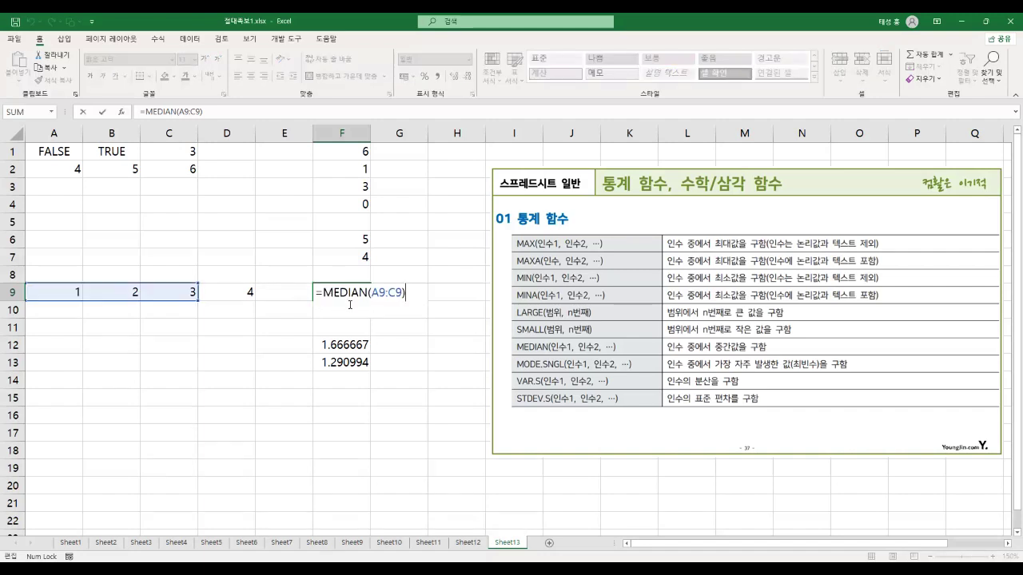
pyautogui.press('Return')
pyautogui.doubleClick(350, 305)
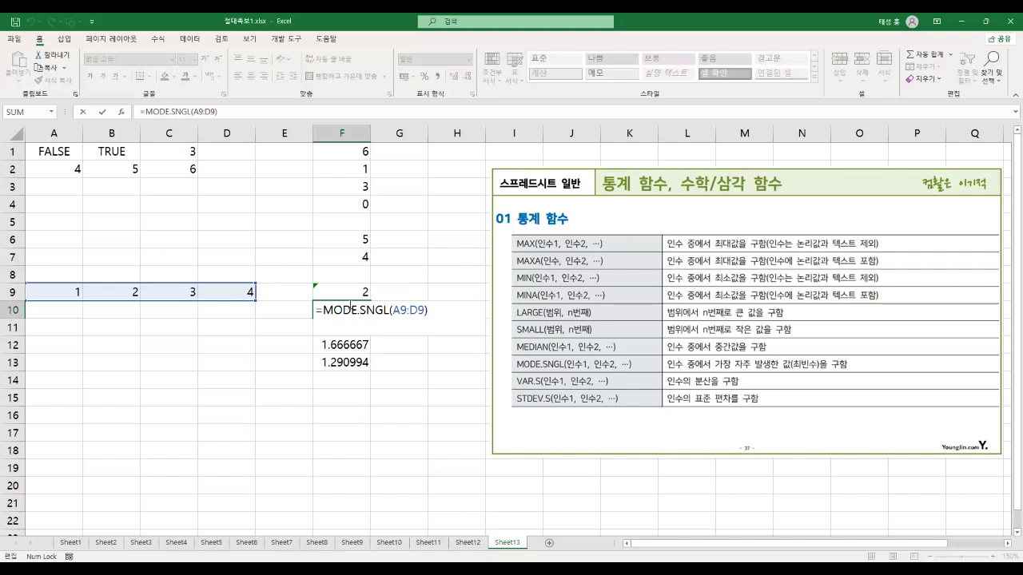
pyautogui.press('Return')
# Examine the VAR.S formula in F12 and the STDEV.S formula in F13, including the ranges they reference
pyautogui.click(342, 344)
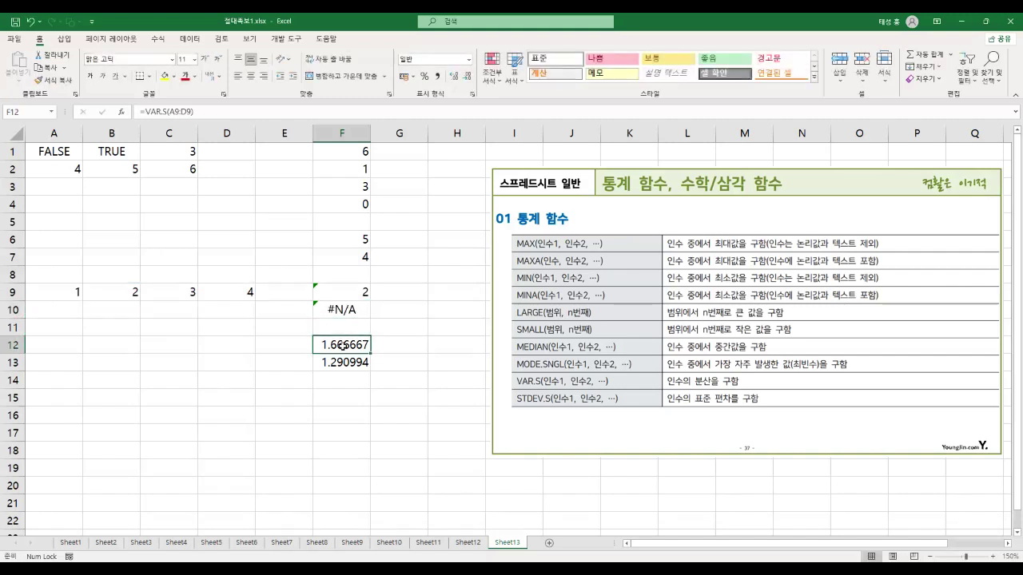
pyautogui.doubleClick(342, 344)
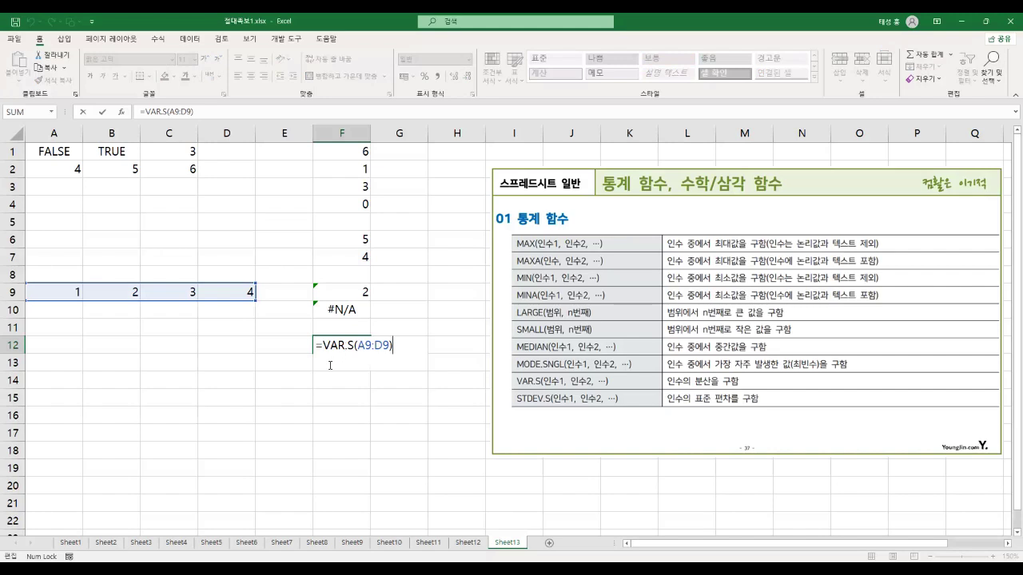
pyautogui.moveTo(314, 345); pyautogui.dragTo(353, 352)
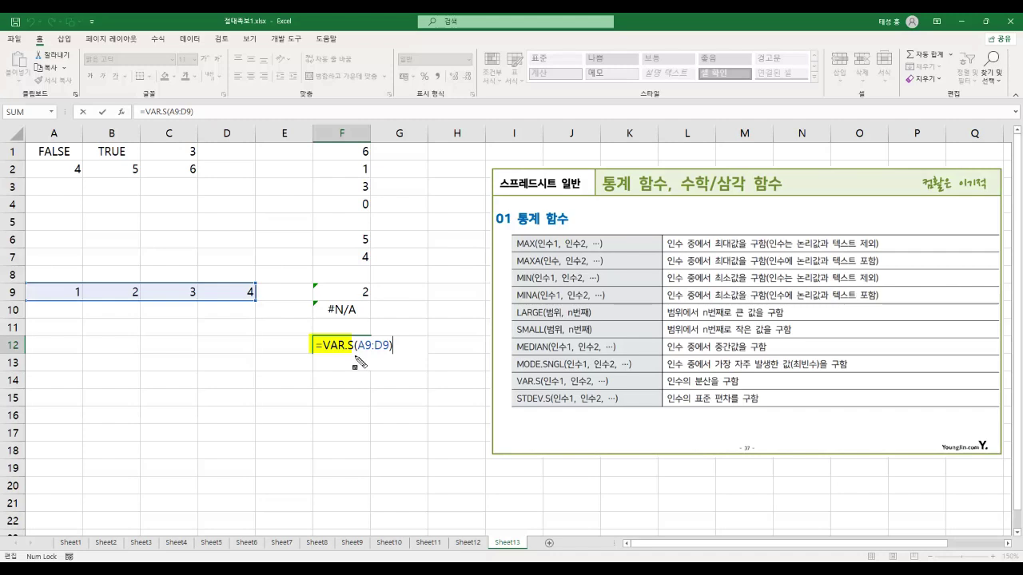
pyautogui.press('Escape')
pyautogui.press('Return')
pyautogui.press('F2')
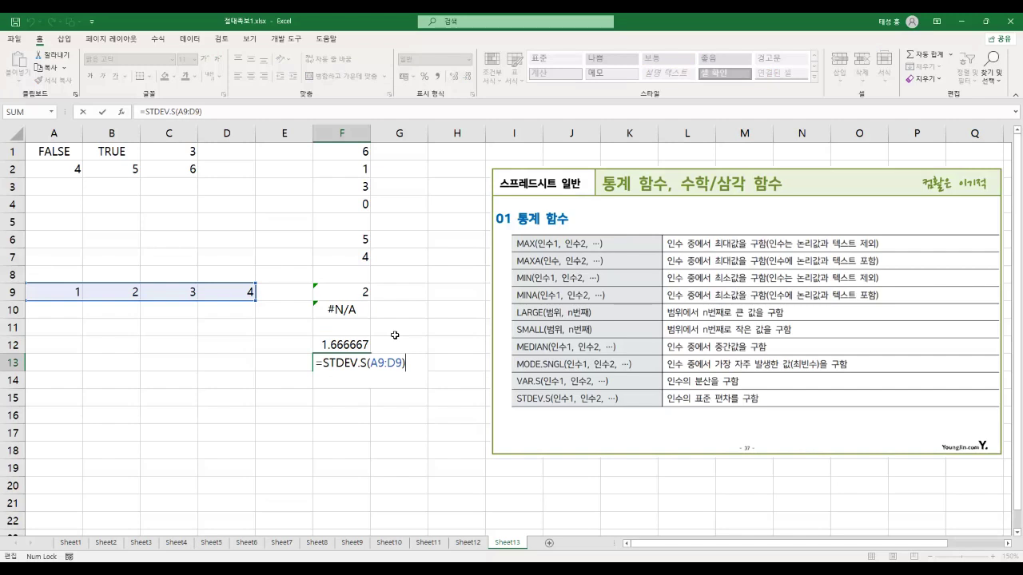
pyautogui.press('Return')
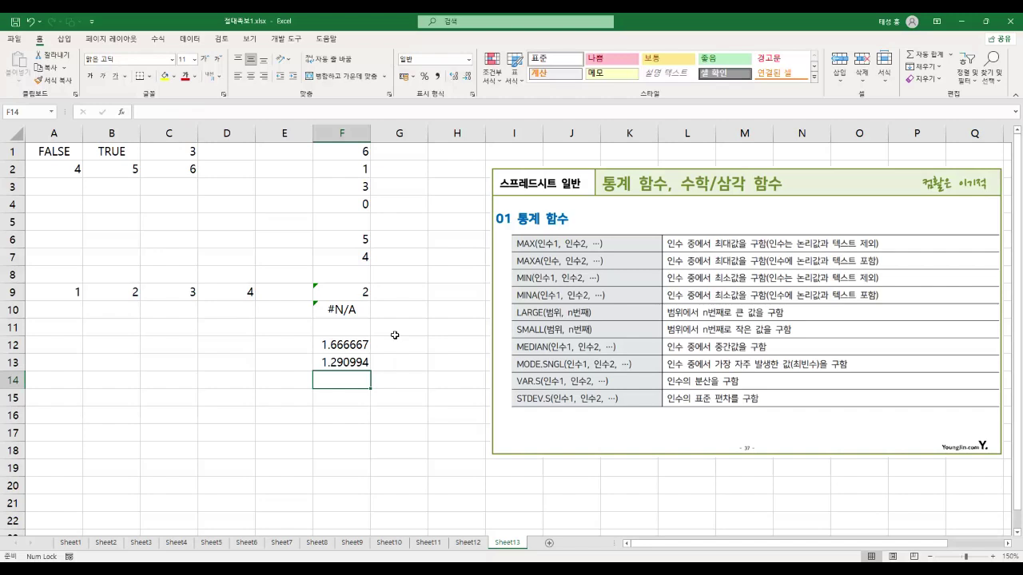
# Switch to the PDF in the browser and mark the RANK.EQ function name on page 38
pyautogui.hotkey('alt', 'Tab')
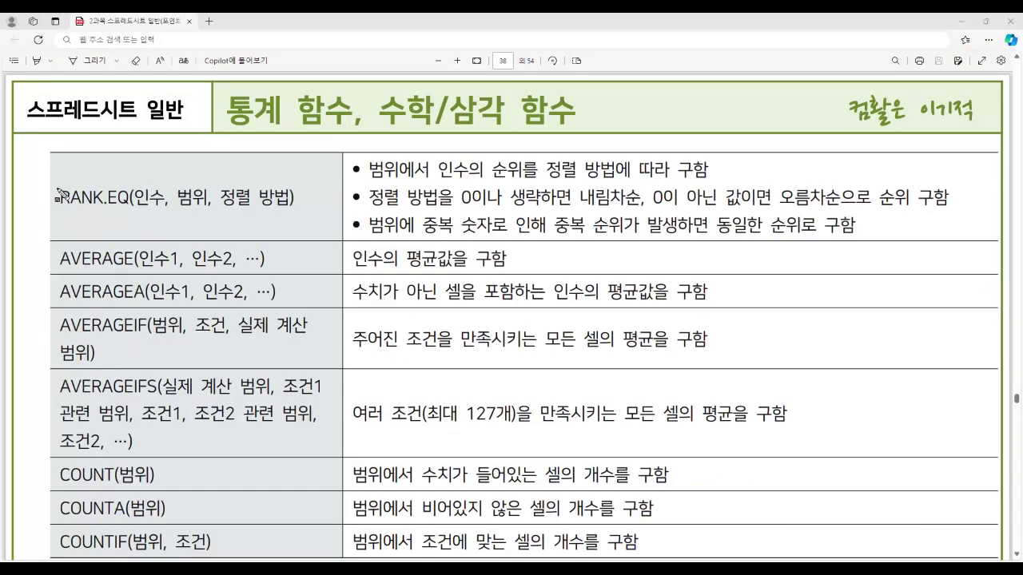
pyautogui.moveTo(70, 205); pyautogui.dragTo(127, 208)
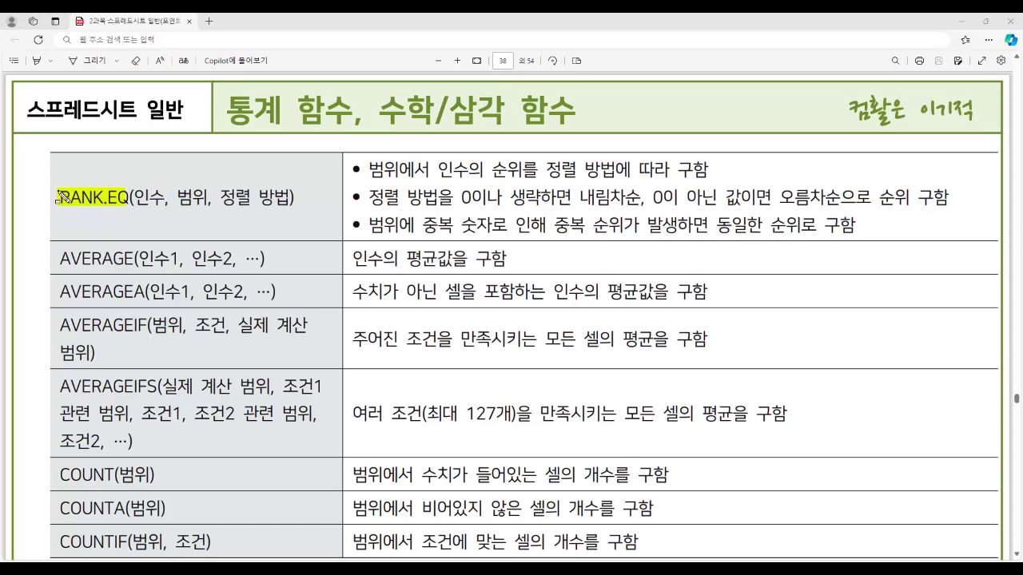
pyautogui.moveTo(56, 189); pyautogui.dragTo(107, 210)
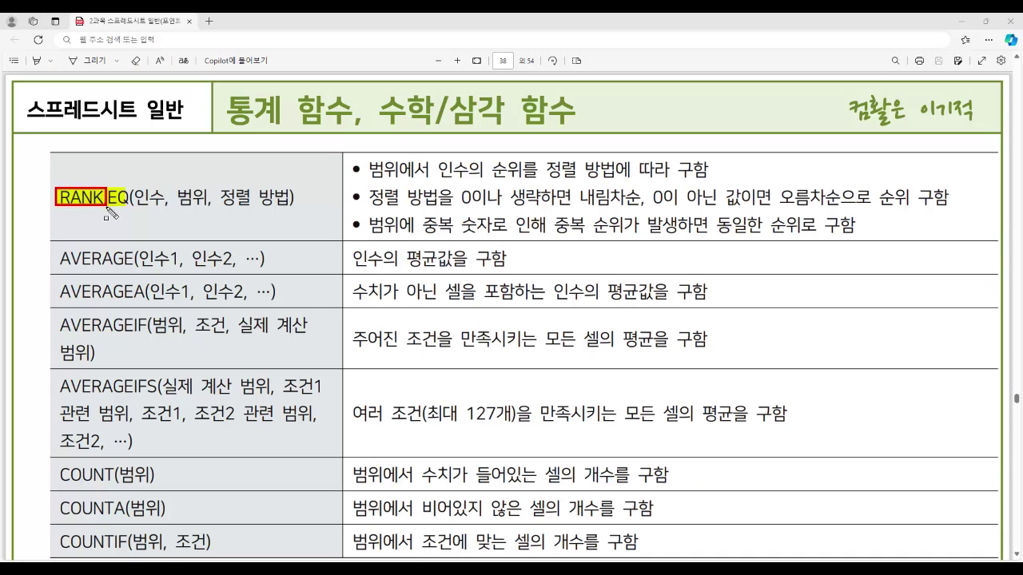
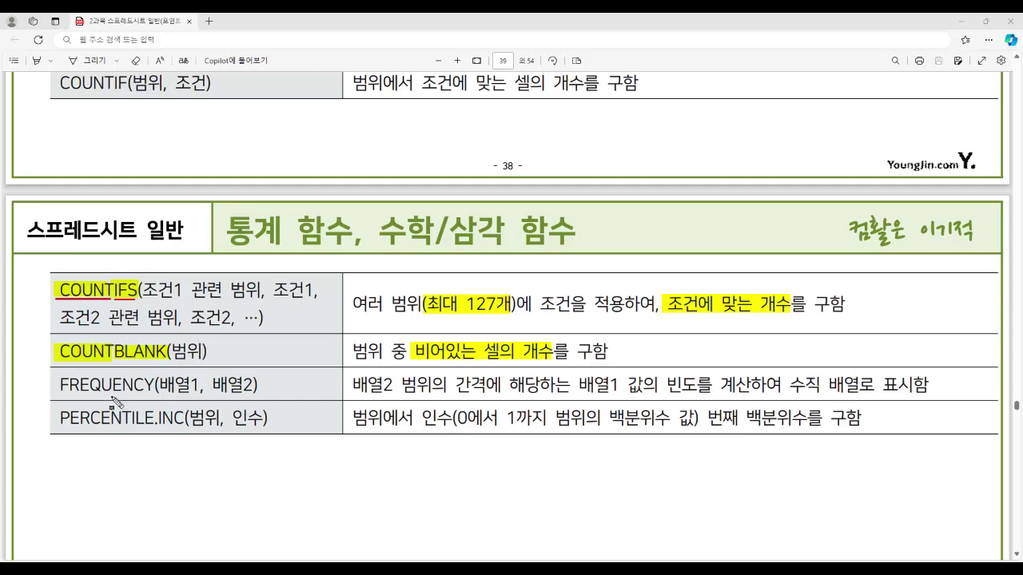
# Highlight FREQUENCY with "빈도를 계산" and PERCENTILE.INC with "백분위수 값" in the function table on page 39
pyautogui.moveTo(59, 383); pyautogui.dragTo(159, 388)
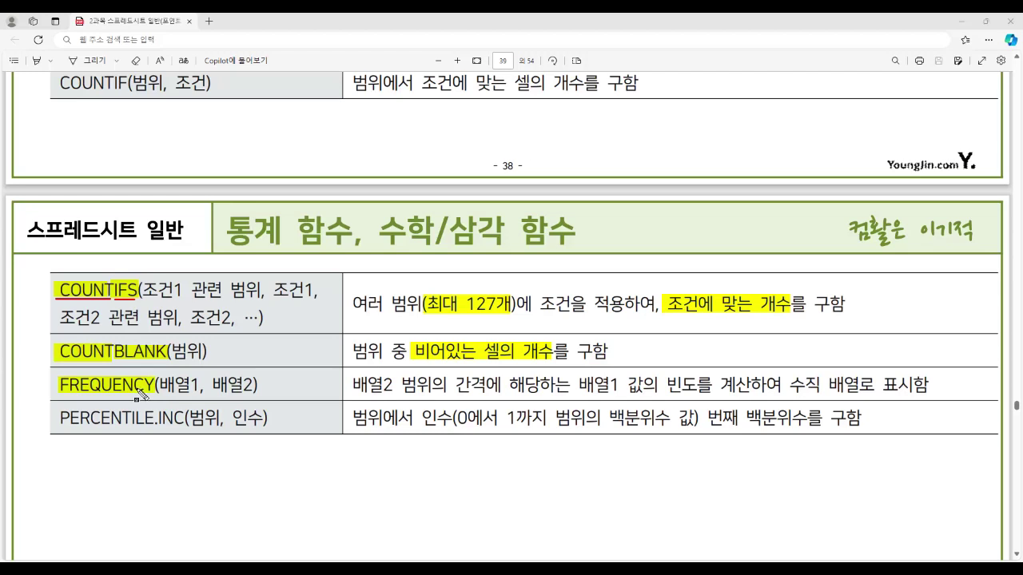
pyautogui.moveTo(663, 385); pyautogui.dragTo(747, 393)
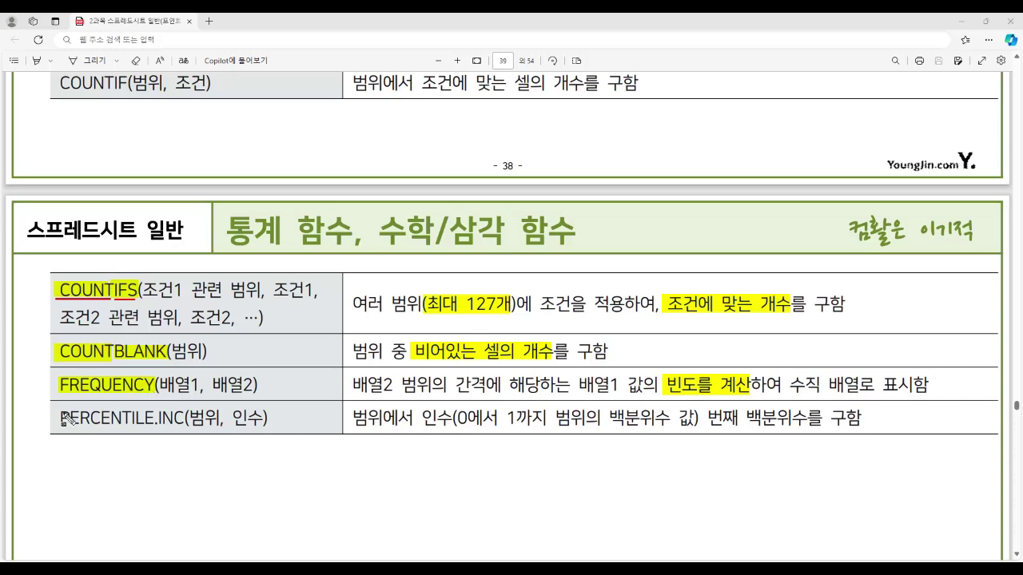
pyautogui.moveTo(57, 418); pyautogui.dragTo(185, 427)
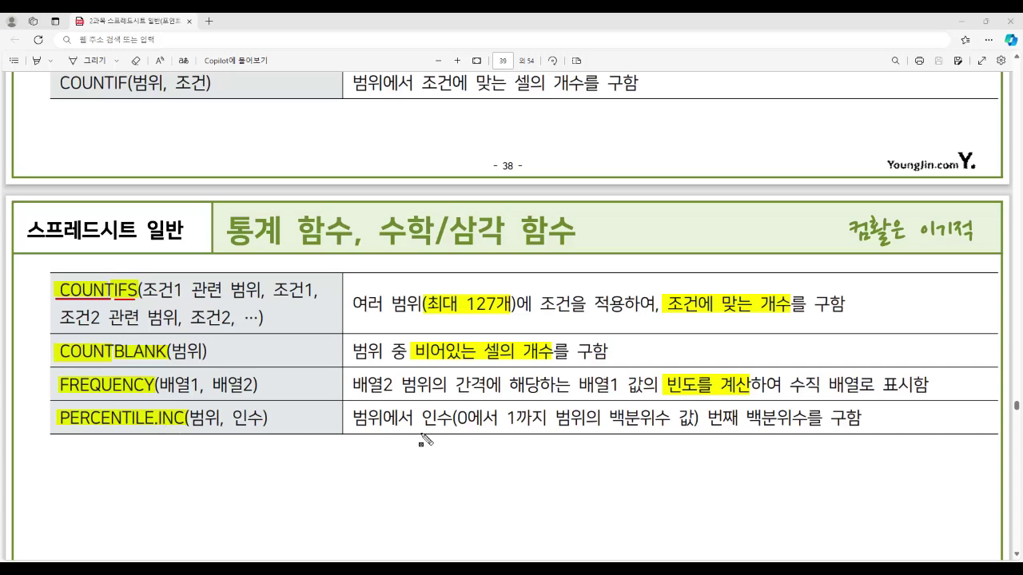
pyautogui.moveTo(601, 416); pyautogui.dragTo(688, 433)
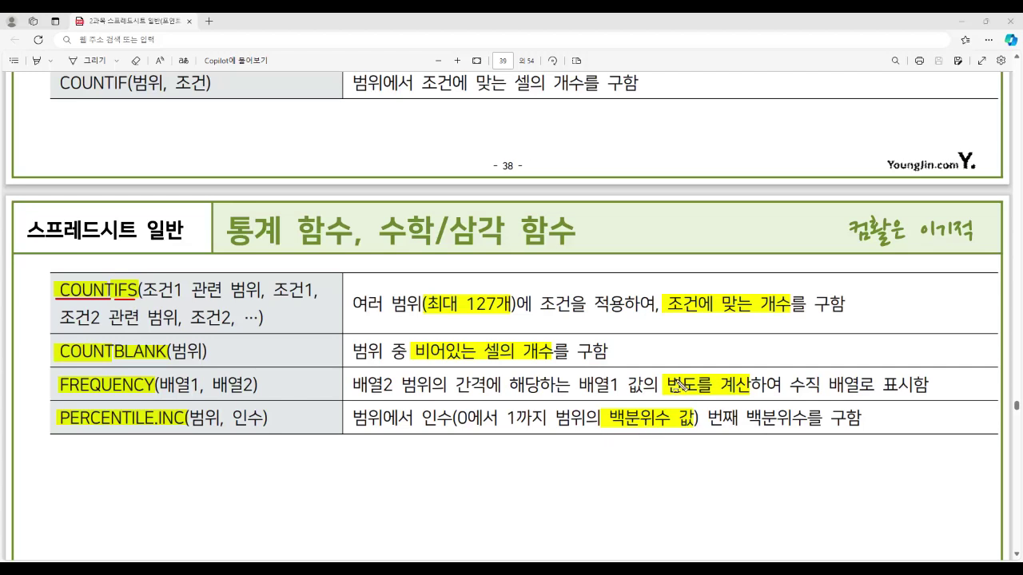
# Box "빈도" and "백분위수 값" together with the full FREQUENCY and PERCENTILE.INC syntax entries in red
pyautogui.moveTo(660, 374); pyautogui.dragTo(700, 396)
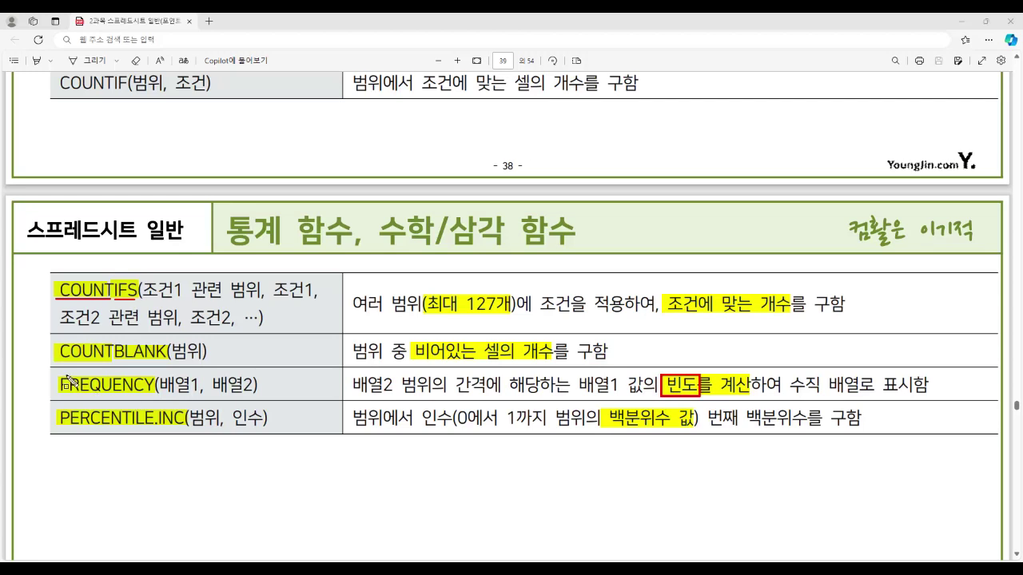
pyautogui.moveTo(59, 374)
pyautogui.mouseDown()
pyautogui.moveTo(164, 400)
pyautogui.moveTo(263, 394)
pyautogui.mouseUp()
pyautogui.moveTo(606, 407)
pyautogui.mouseDown()
pyautogui.moveTo(648, 432)
pyautogui.moveTo(695, 428)
pyautogui.mouseUp()
pyautogui.moveTo(54, 408)
pyautogui.mouseDown()
pyautogui.moveTo(61, 427)
pyautogui.moveTo(270, 430)
pyautogui.mouseUp()
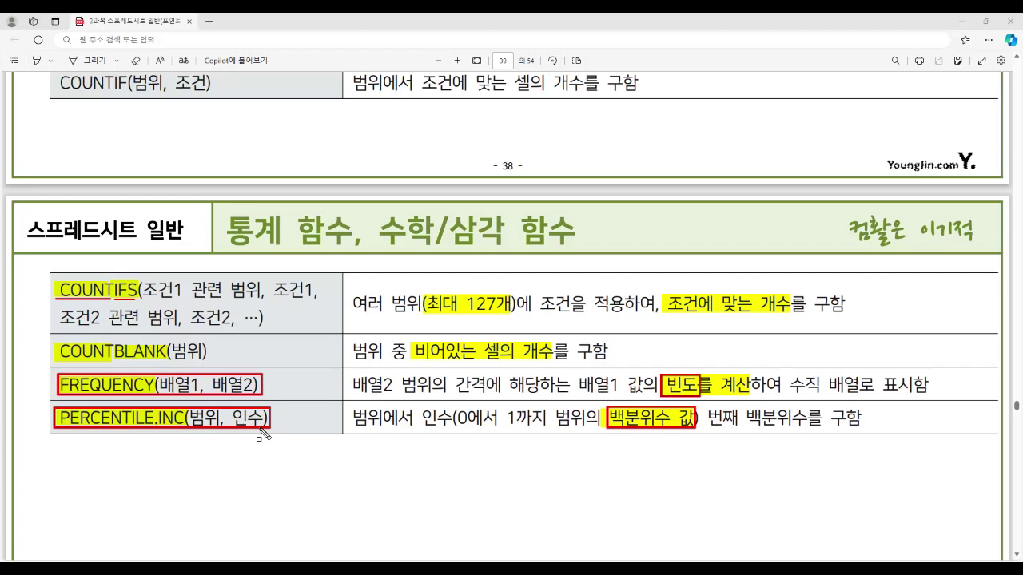
# Switch to Sheet14 in Excel, enter =RANK.EQ(B2,$B$2:$B$5) in C2 and fill it down to C5
pyautogui.hotkey('alt', 'Tab')
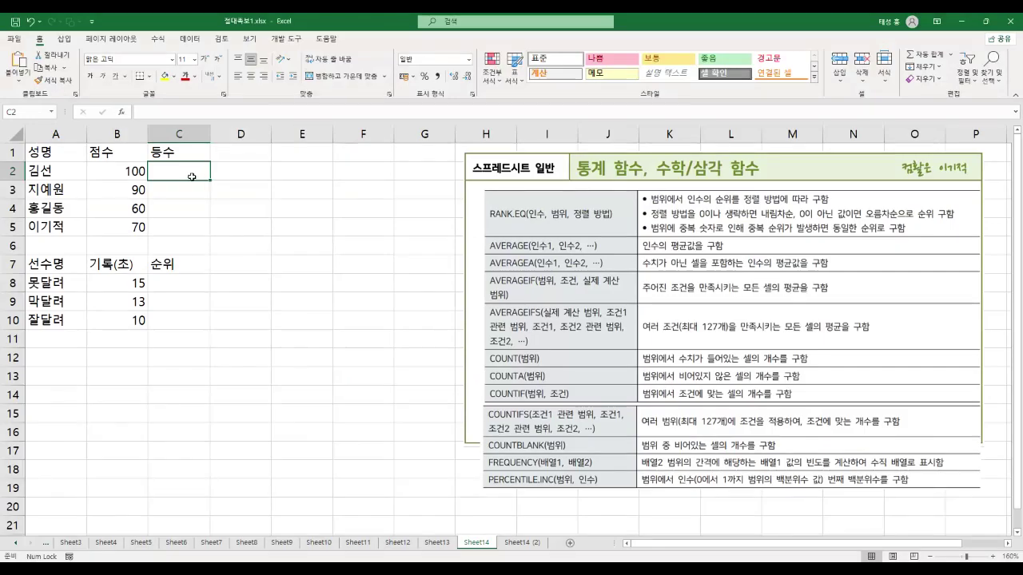
pyautogui.write('=')
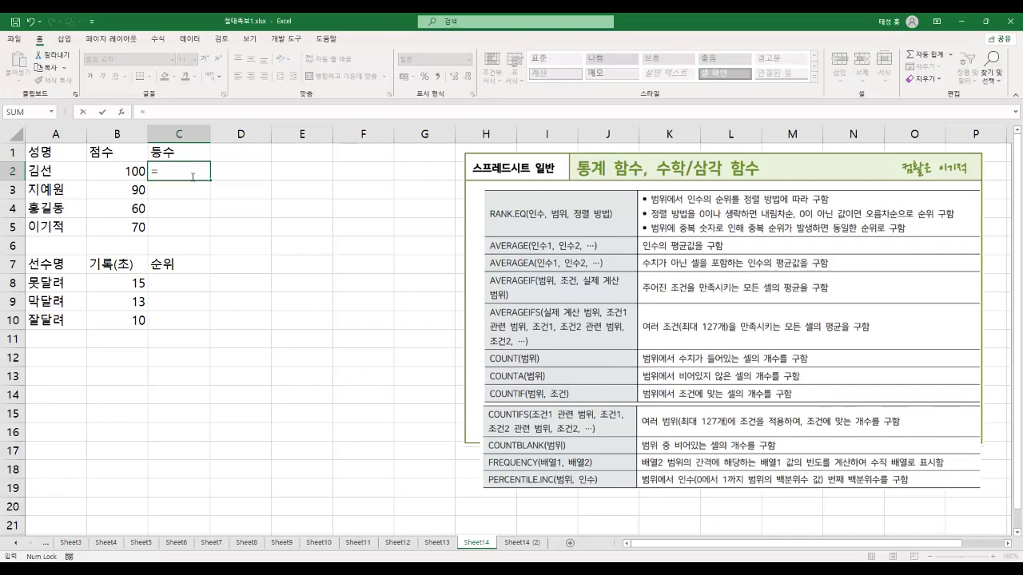
pyautogui.write('rank')
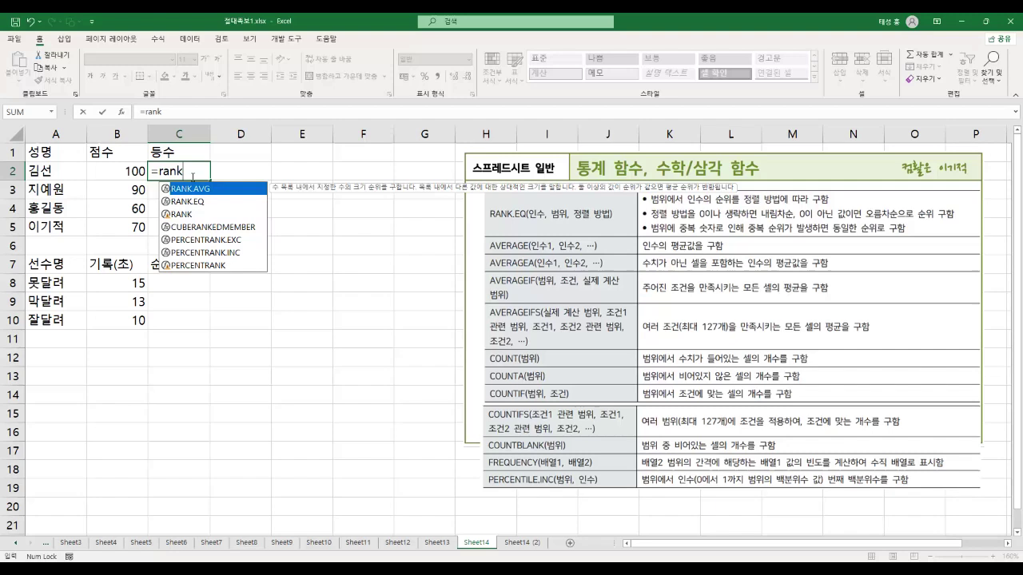
pyautogui.write('.eq(')
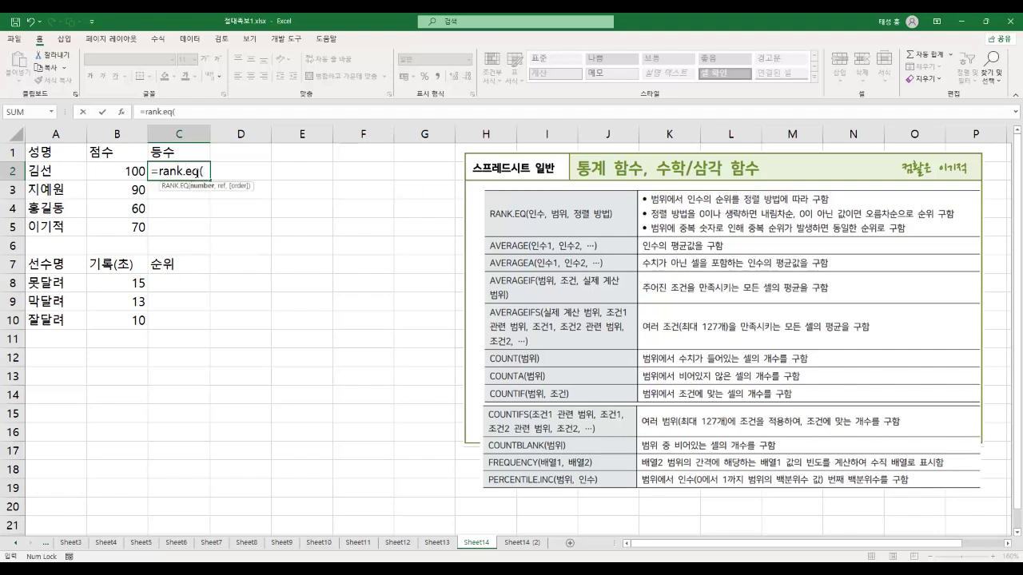
pyautogui.click(116, 169)
pyautogui.write(',')
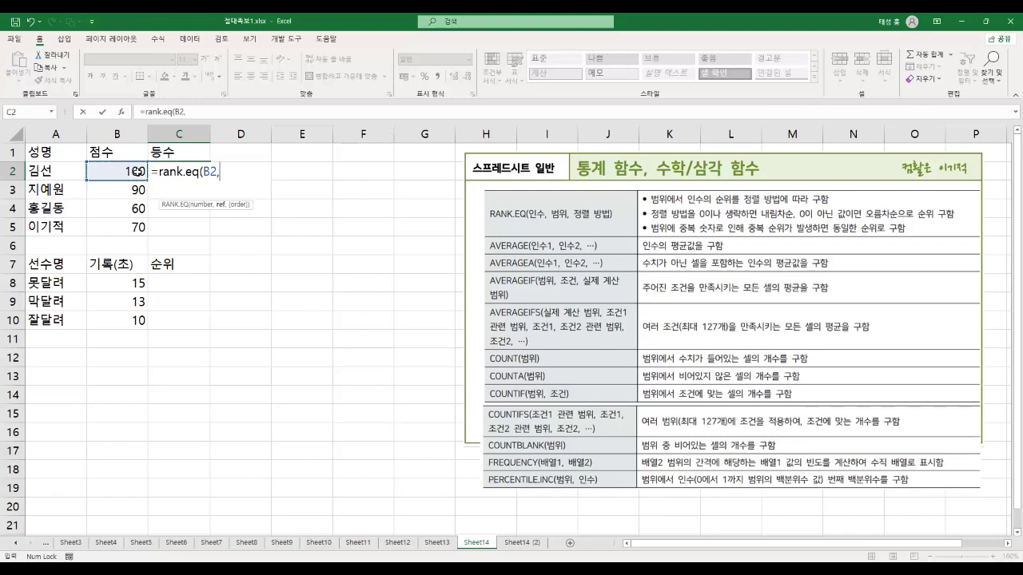
pyautogui.moveTo(116, 170); pyautogui.dragTo(131, 229)
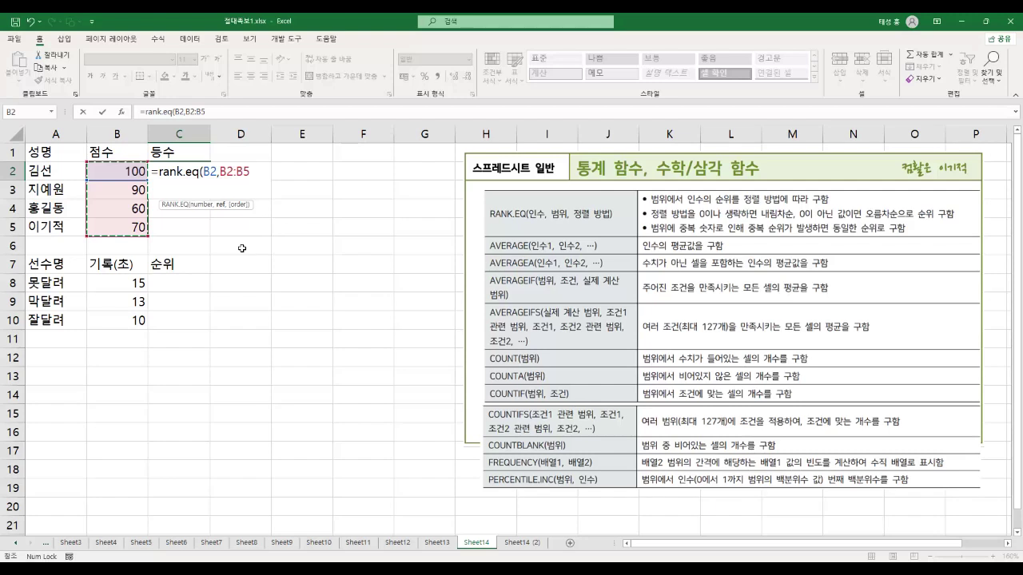
pyautogui.press('F4')
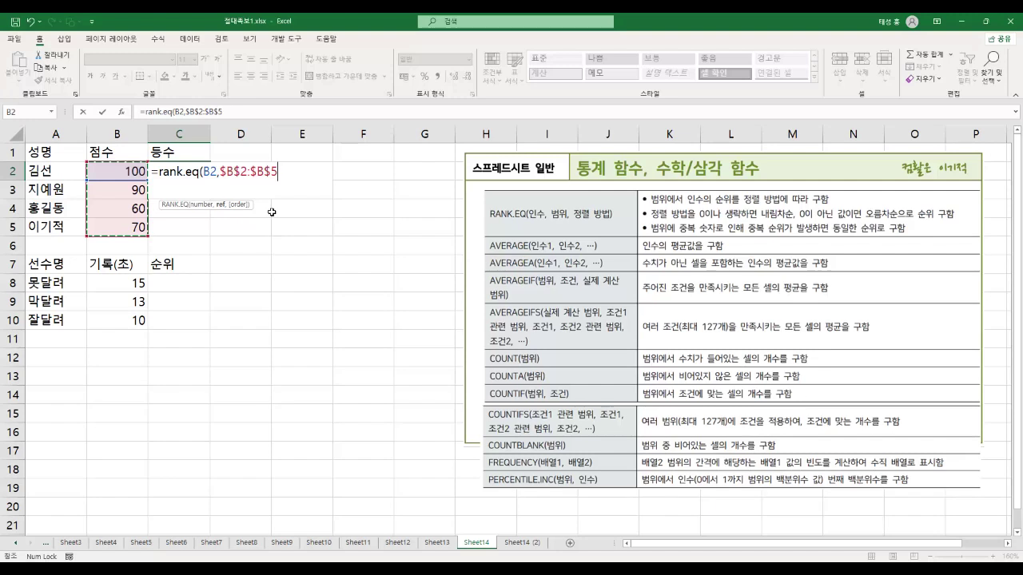
pyautogui.write(')')
pyautogui.press('Return')
pyautogui.click(191, 171)
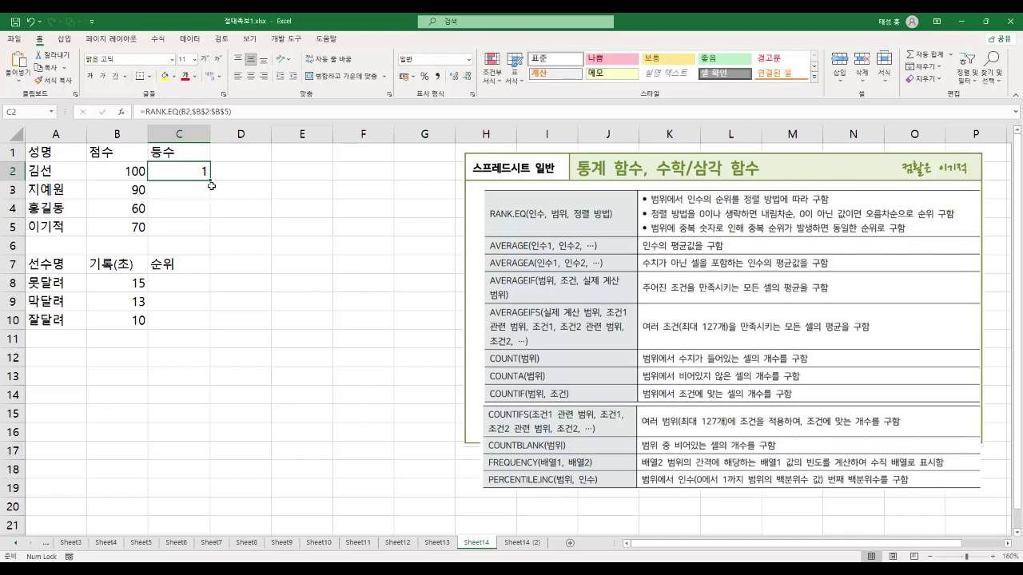
pyautogui.moveTo(210, 182); pyautogui.dragTo(209, 227)
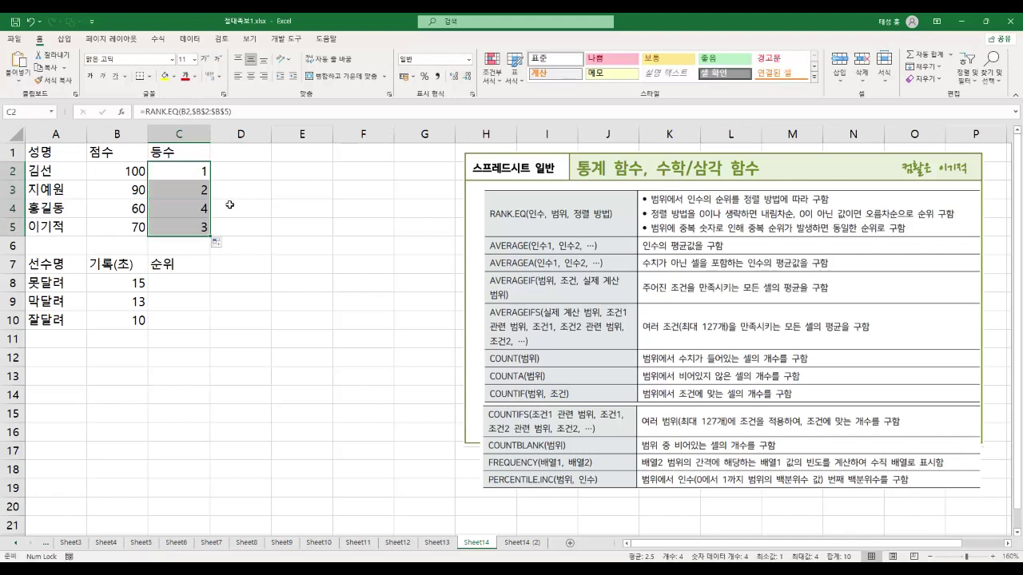
# Check the RANK.EQ formulas in C2 to C5 against the corresponding scores in column B
pyautogui.click(181, 173)
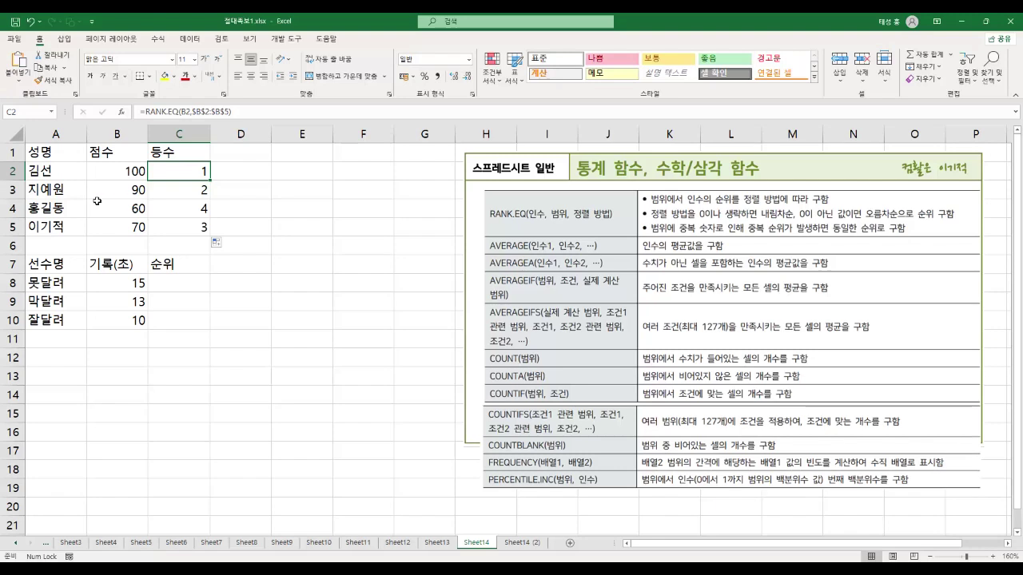
pyautogui.click(184, 190)
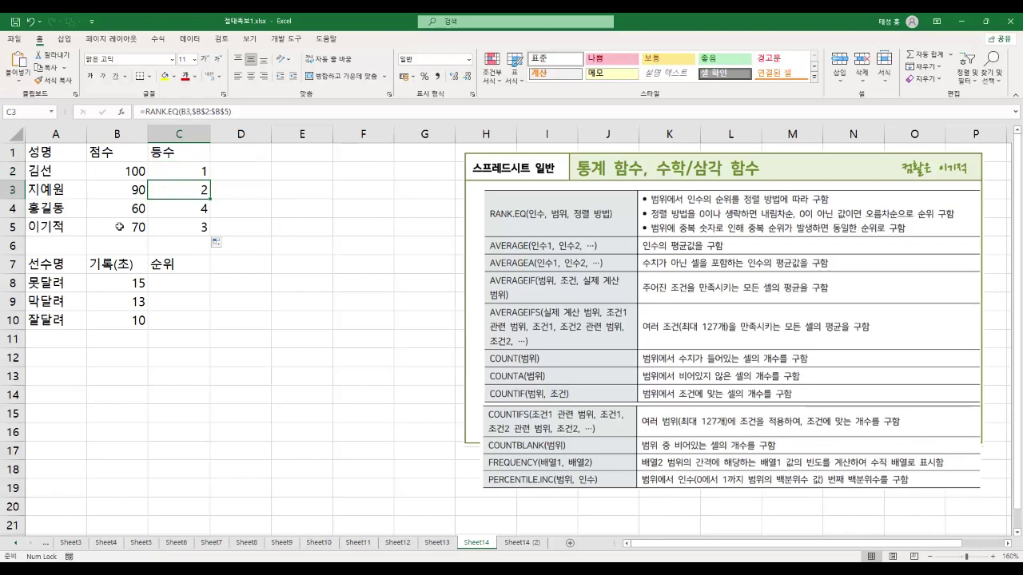
pyautogui.click(179, 227)
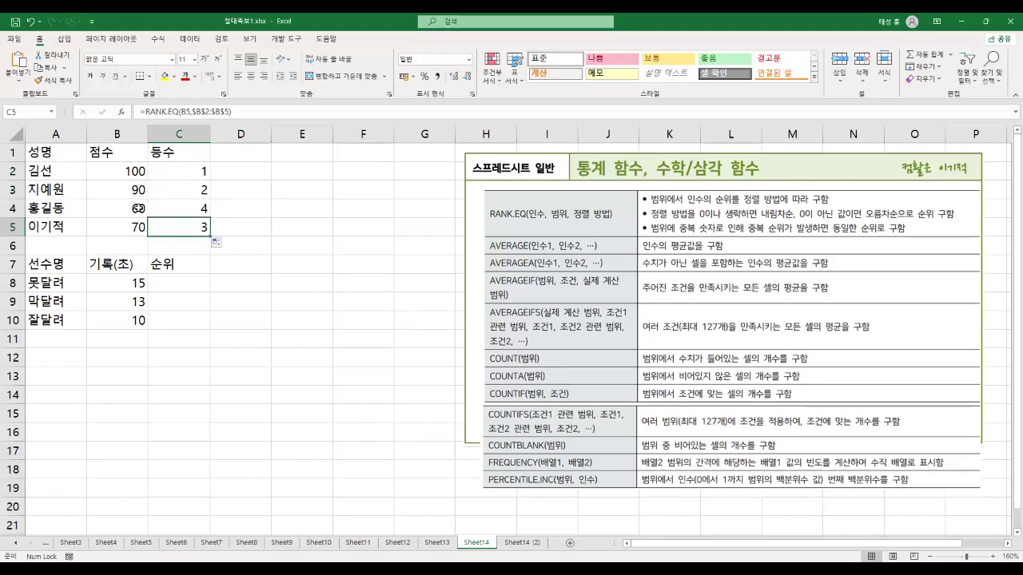
pyautogui.click(180, 208)
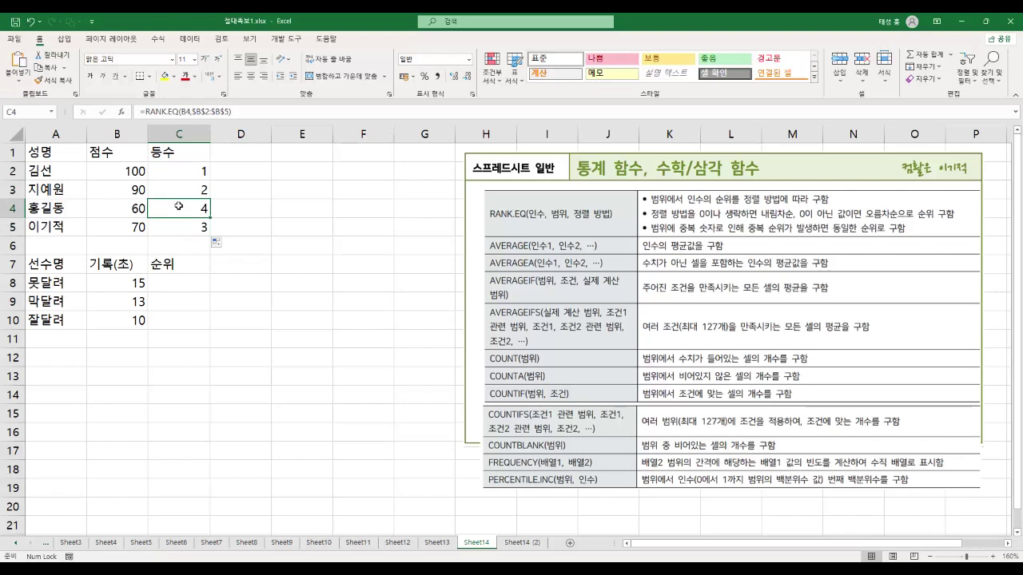
pyautogui.click(184, 173)
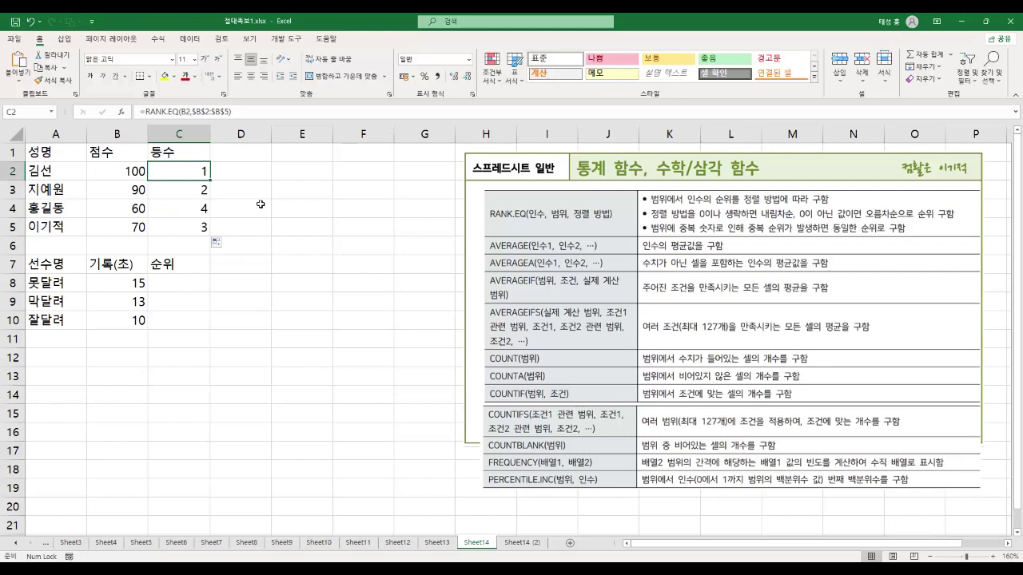
# Display the sheet's formulas with column C widened to fit, and highlight the relative references B2 to B5 and their scores
pyautogui.hotkey('ctrl', '`')
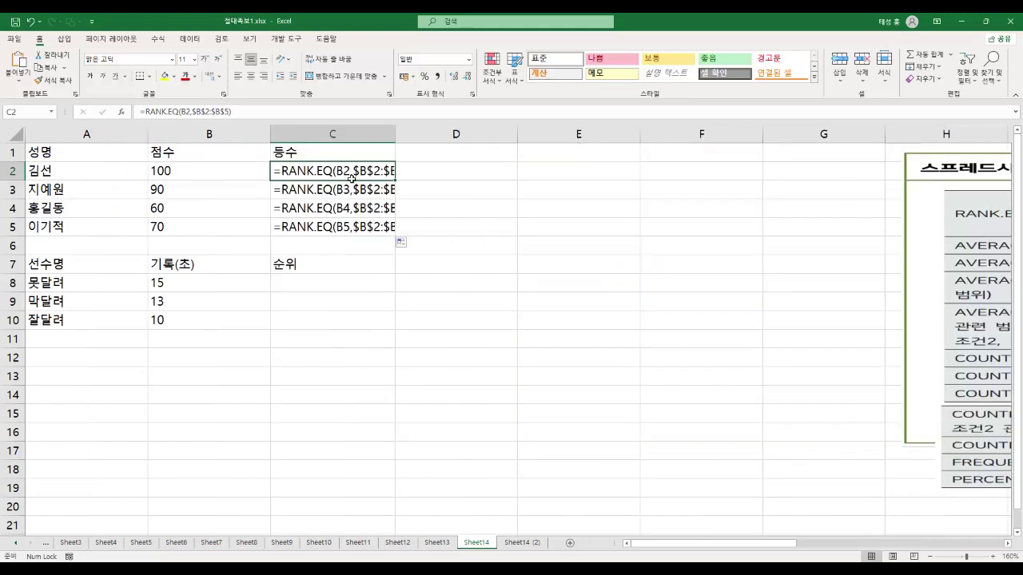
pyautogui.moveTo(397, 139); pyautogui.dragTo(477, 141)
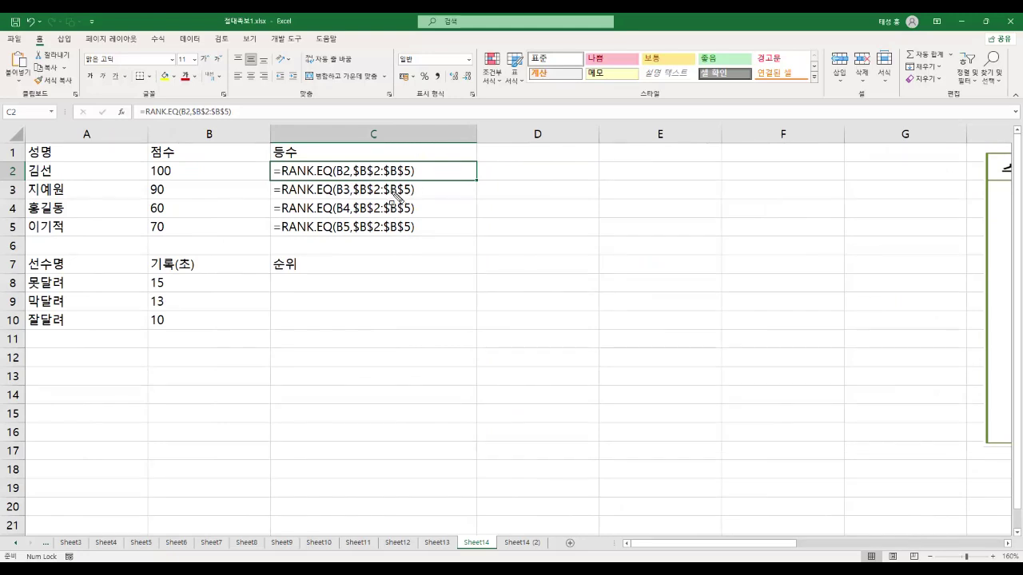
pyautogui.moveTo(332, 171)
pyautogui.mouseDown()
pyautogui.moveTo(350, 171)
pyautogui.moveTo(350, 227)
pyautogui.mouseUp()
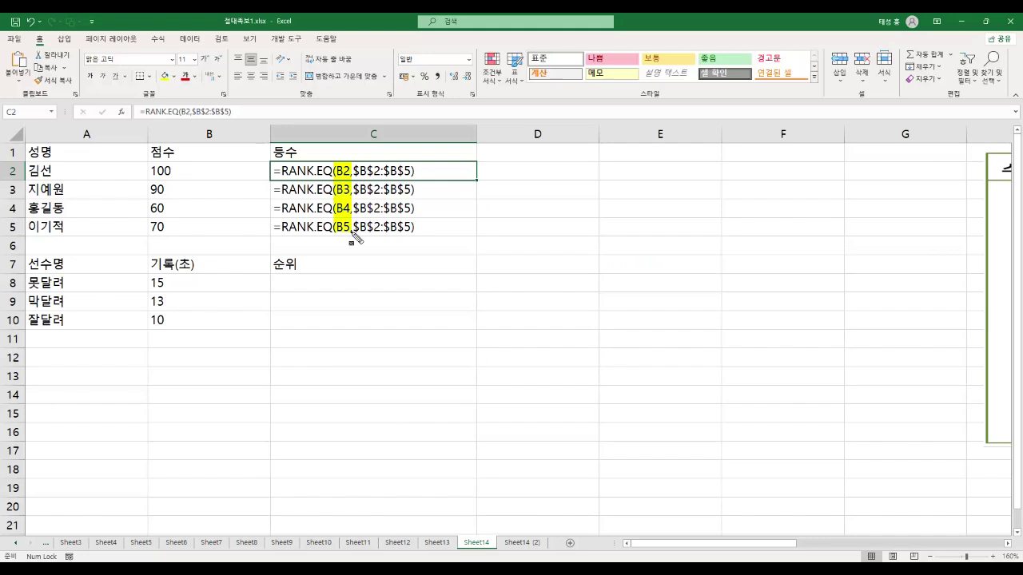
pyautogui.moveTo(146, 170)
pyautogui.mouseDown()
pyautogui.moveTo(172, 171)
pyautogui.moveTo(177, 238)
pyautogui.mouseUp()
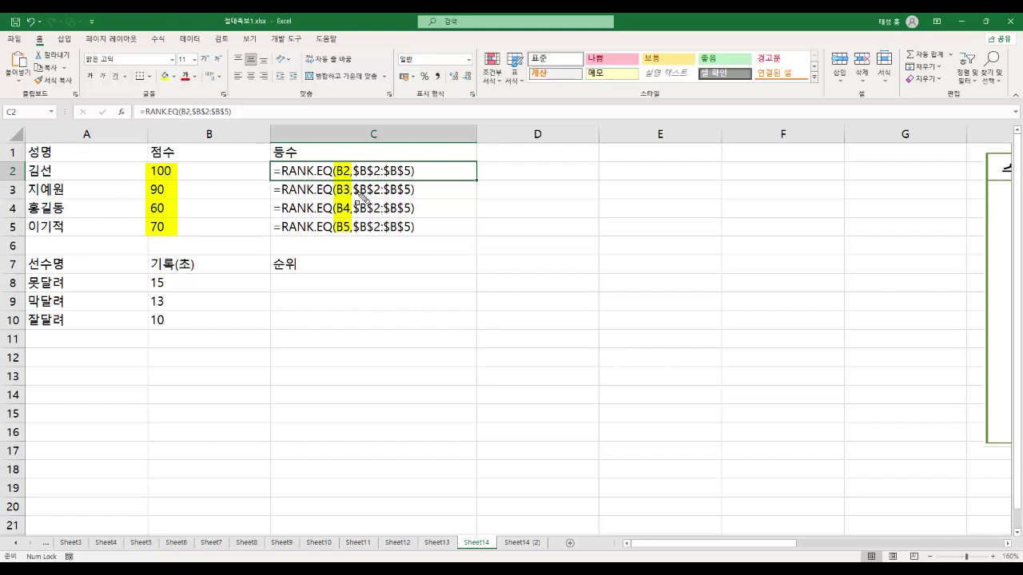
# Box the absolute range references $B$2:$B$5 in C2 to C5 in red, clear the annotations and return the sheet to showing values
pyautogui.moveTo(353, 163)
pyautogui.mouseDown()
pyautogui.moveTo(368, 214)
pyautogui.moveTo(407, 245)
pyautogui.moveTo(417, 238)
pyautogui.mouseUp()
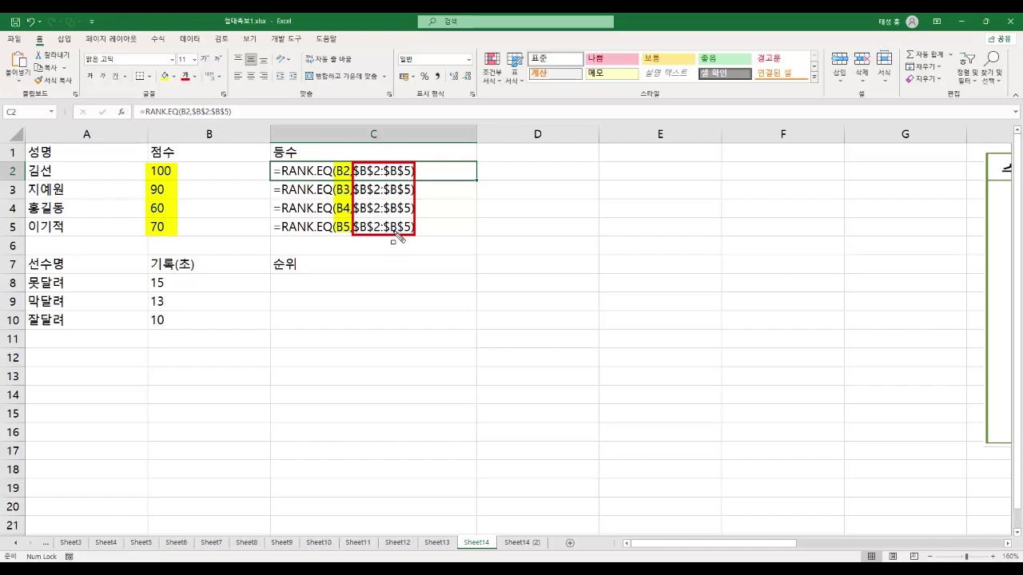
pyautogui.press('Escape')
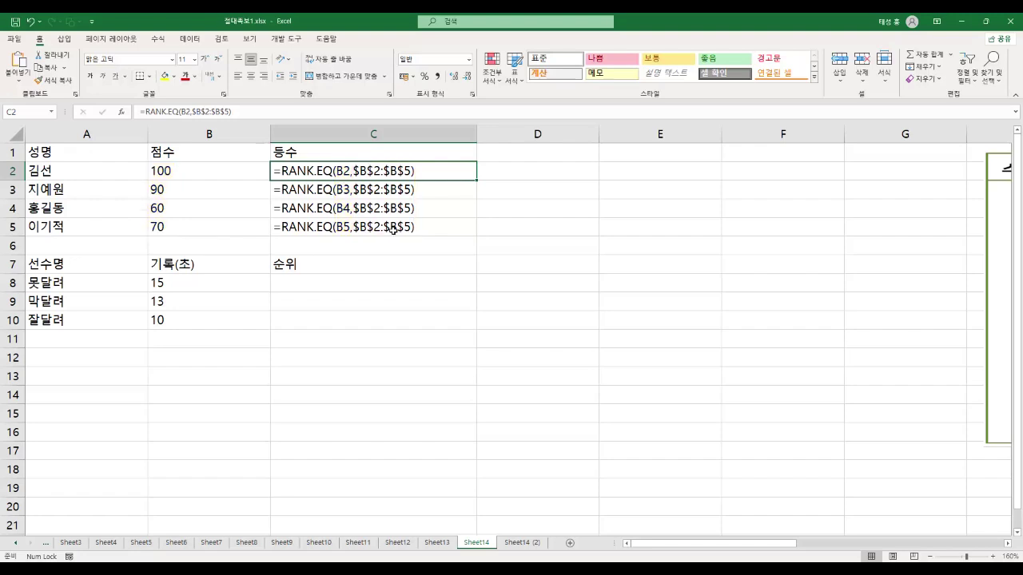
pyautogui.hotkey('ctrl', '`')
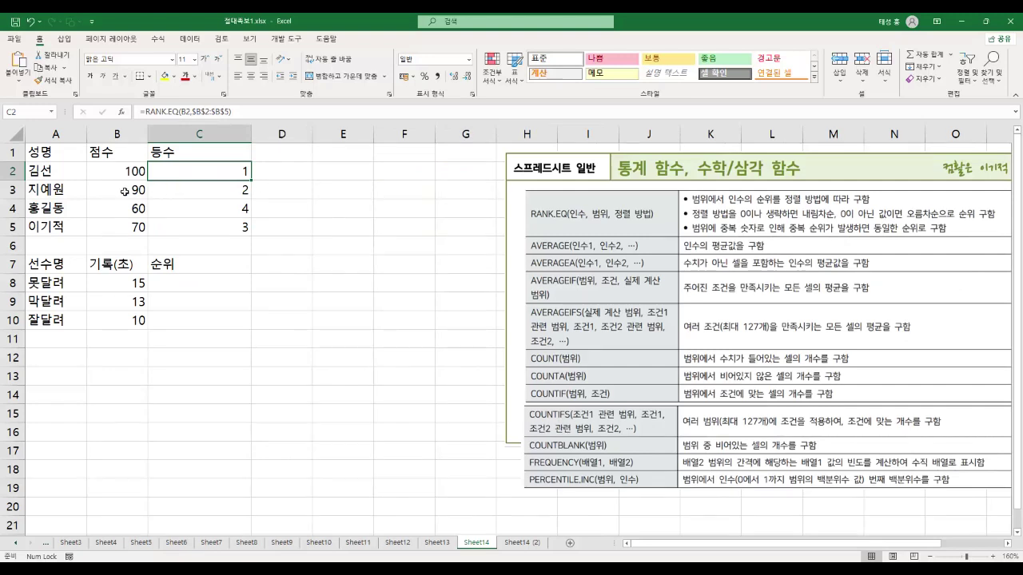
# Set the score in B5 to 100, compare the ranks in C2 and C5, and inspect the RANK.EQ formula in C2
pyautogui.click(123, 228)
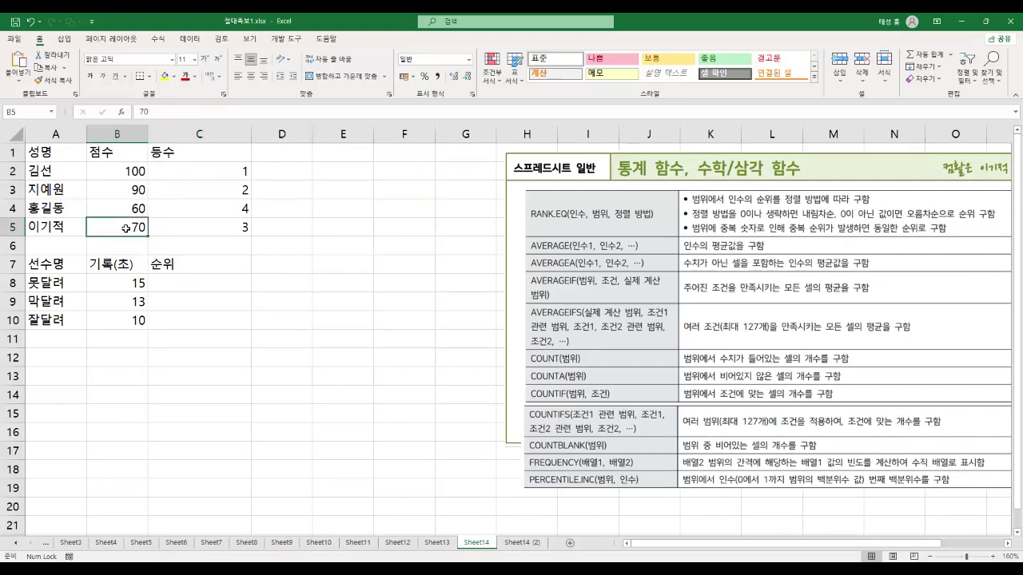
pyautogui.write('100')
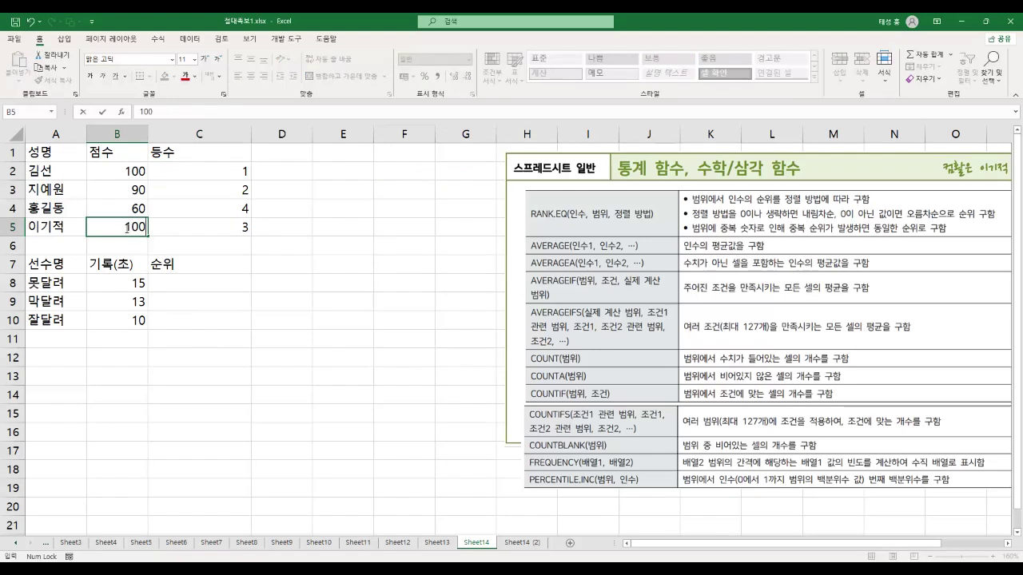
pyautogui.press('Return')
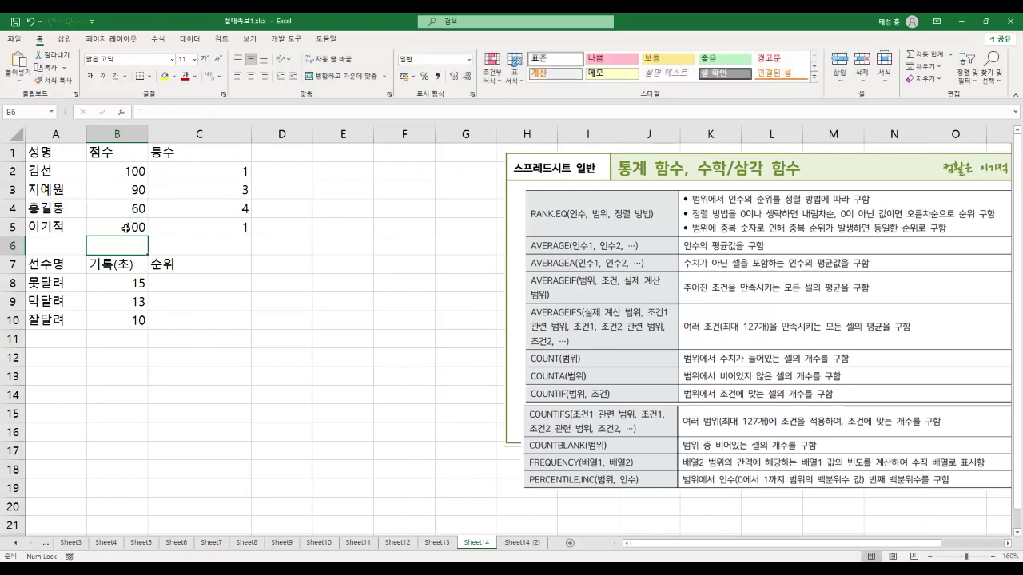
pyautogui.click(231, 171)
pyautogui.click(234, 230)
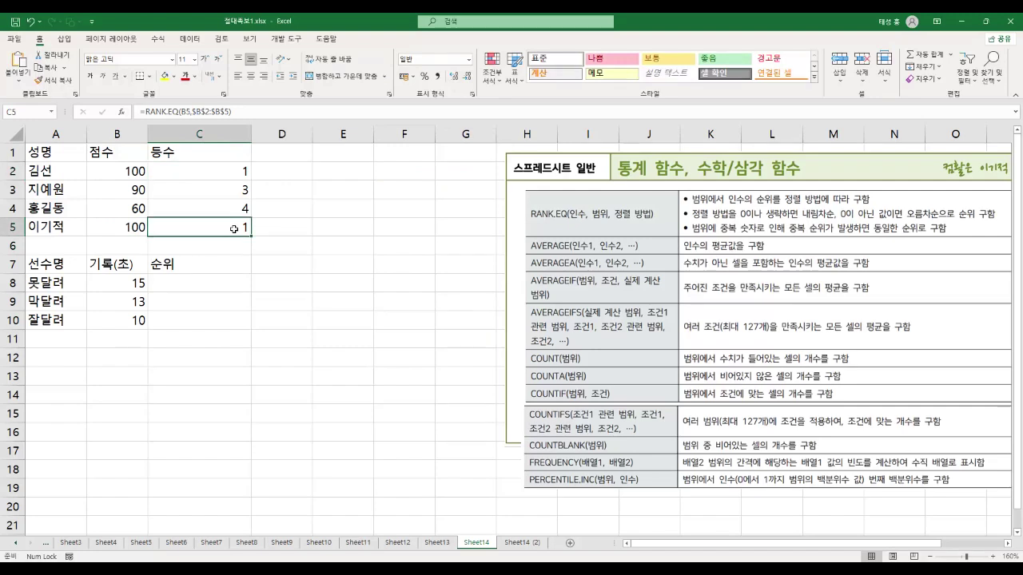
pyautogui.click(230, 179)
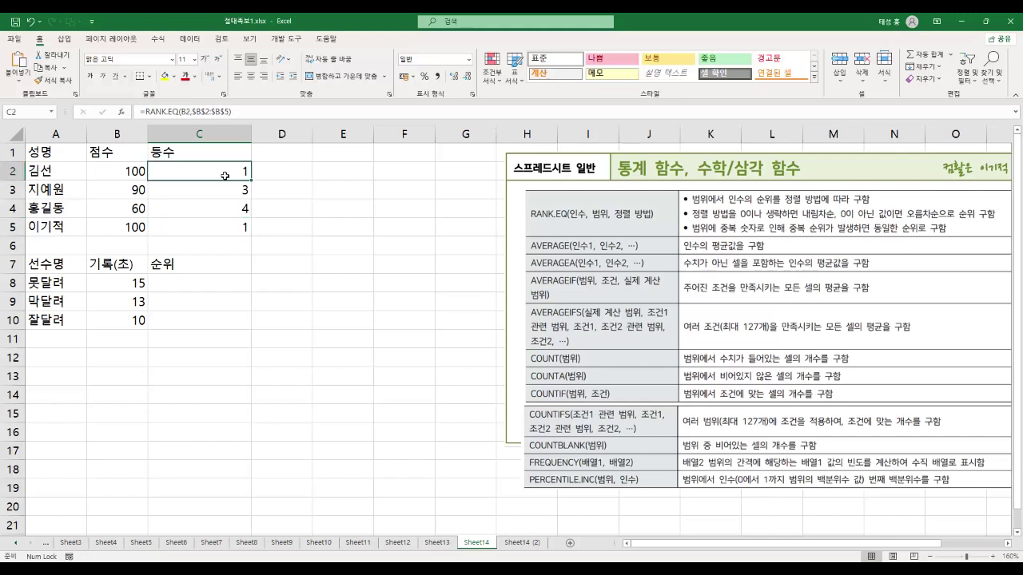
pyautogui.press('F2')
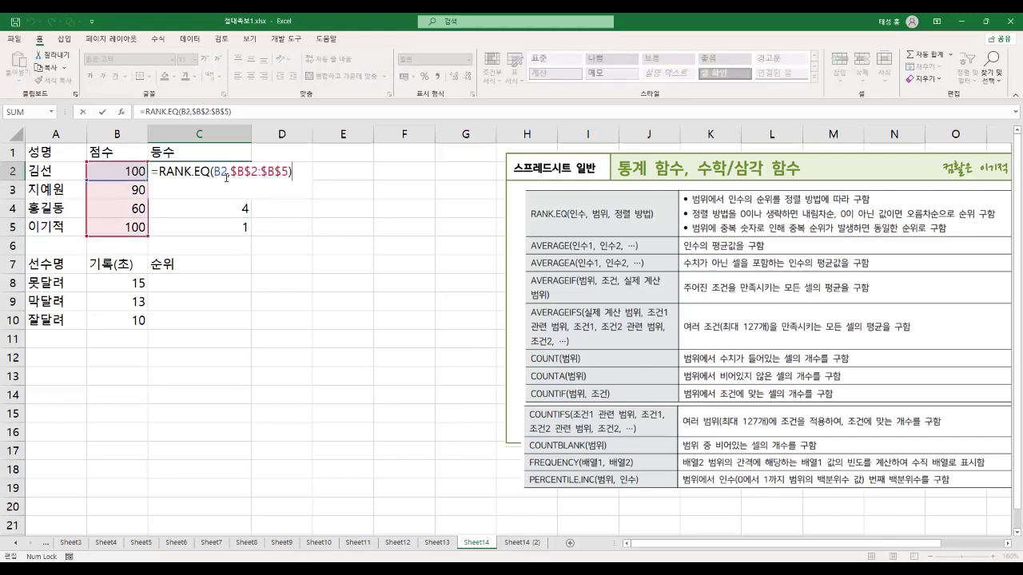
pyautogui.hotkey('ctrl', 'Return')
# Examine the 기록(초) column and each runner's time in rows 8 to 10
pyautogui.click(207, 285)
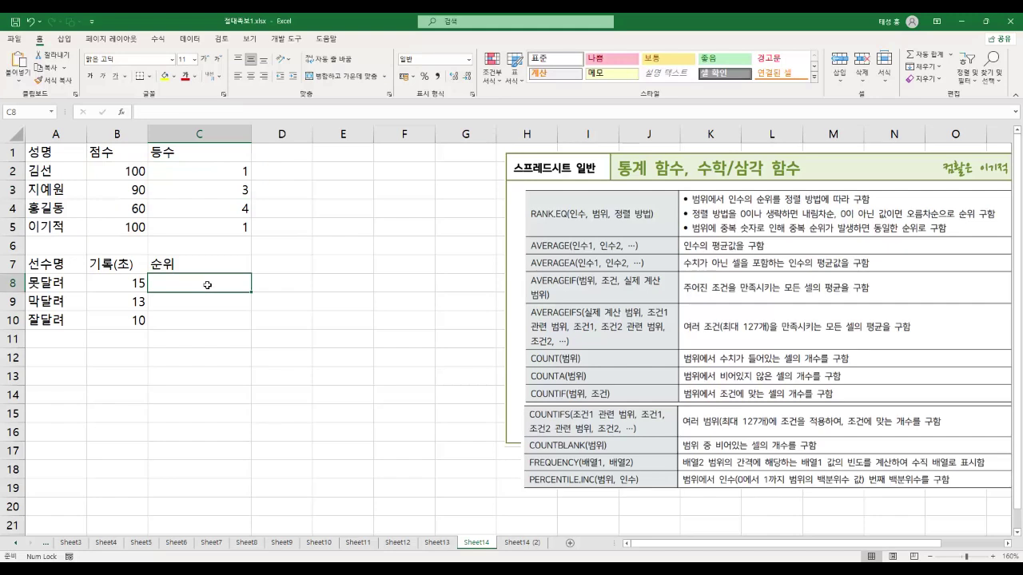
pyautogui.click(123, 265)
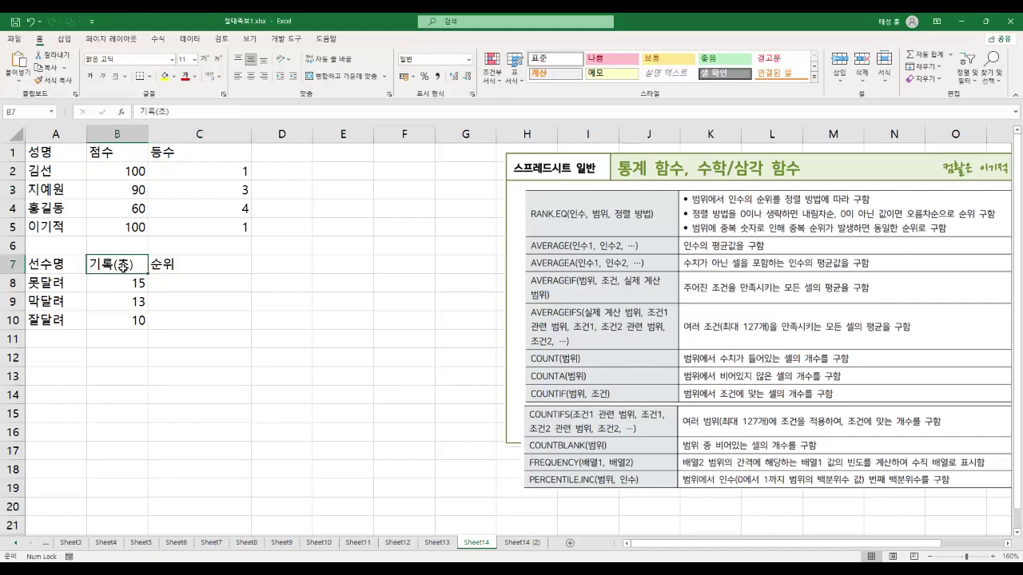
pyautogui.click(64, 286)
pyautogui.click(106, 282)
pyautogui.click(63, 304)
pyautogui.click(116, 304)
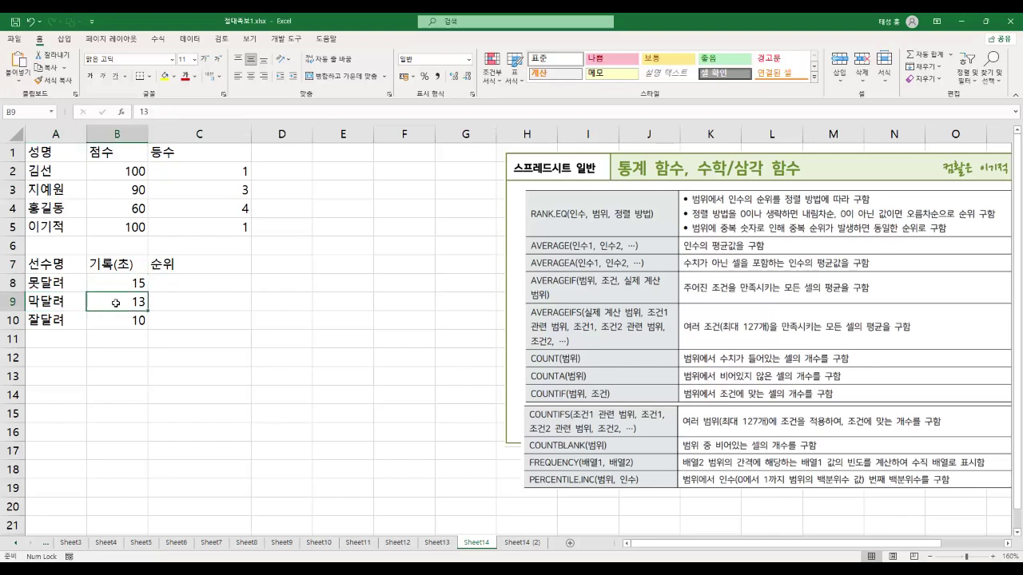
pyautogui.click(58, 321)
pyautogui.click(118, 321)
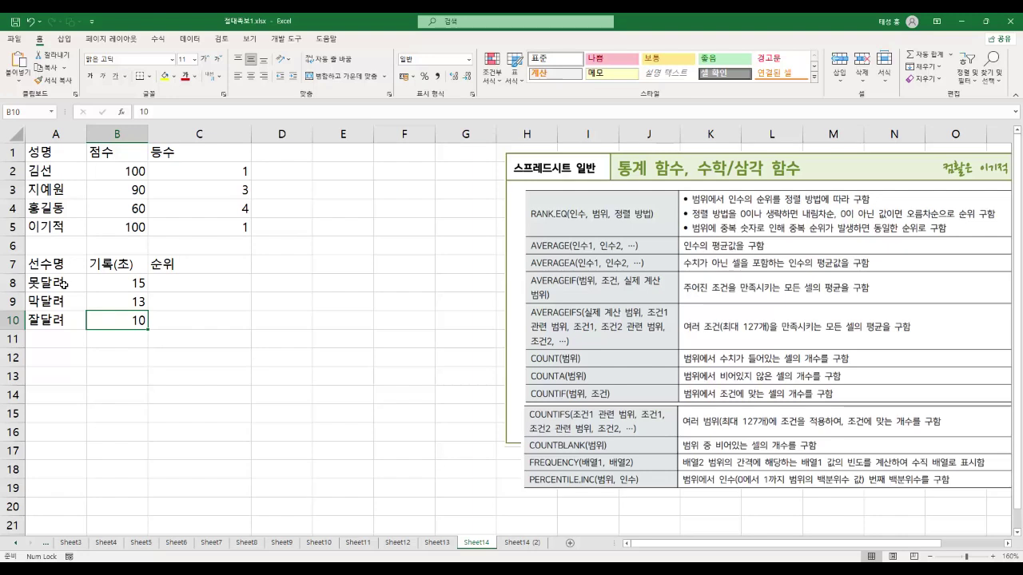
# Enter =RANK.EQ(B8,$B$8:$B$10) in C8 and fill it down to C10
pyautogui.click(218, 290)
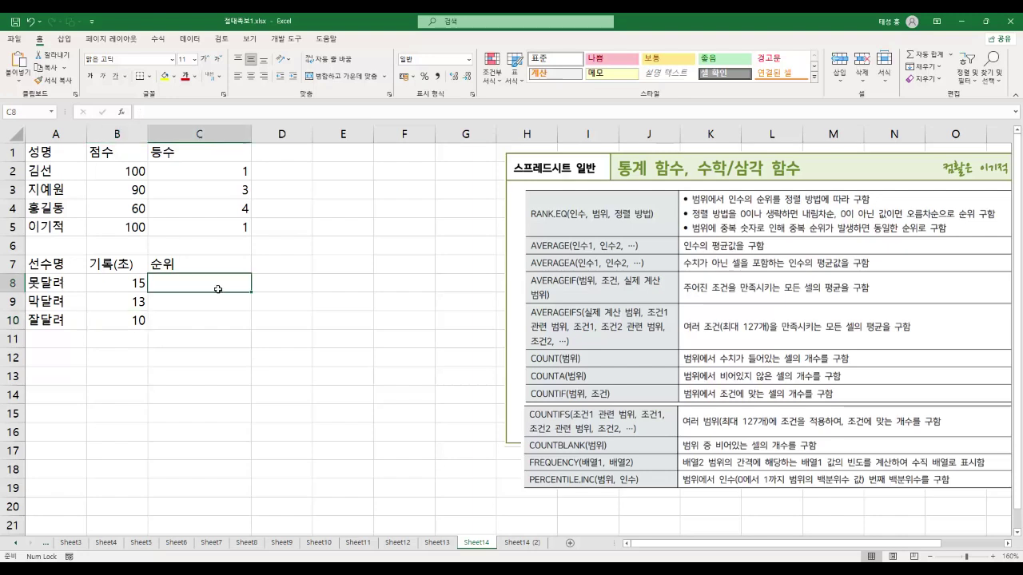
pyautogui.write('=')
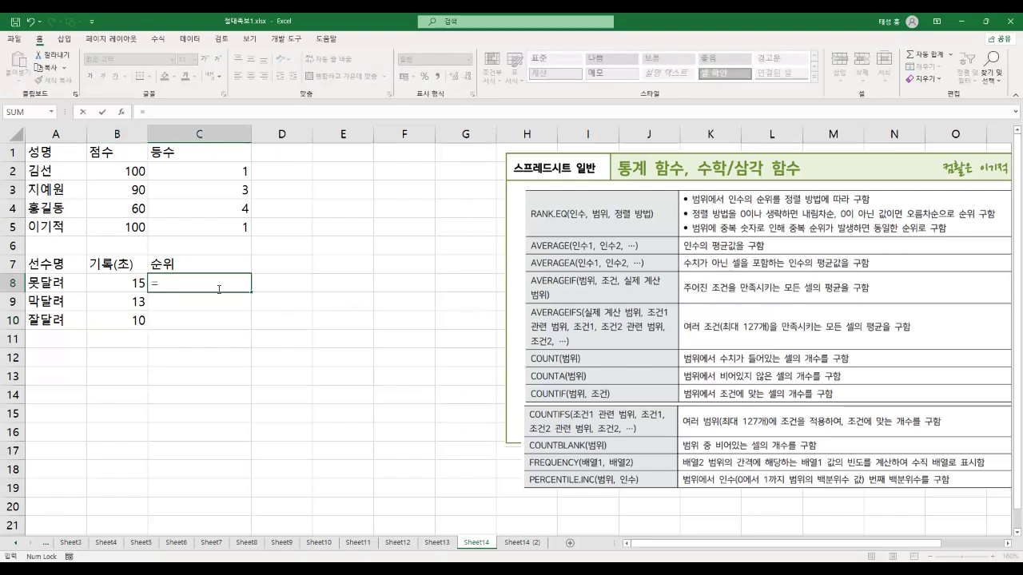
pyautogui.write('rank')
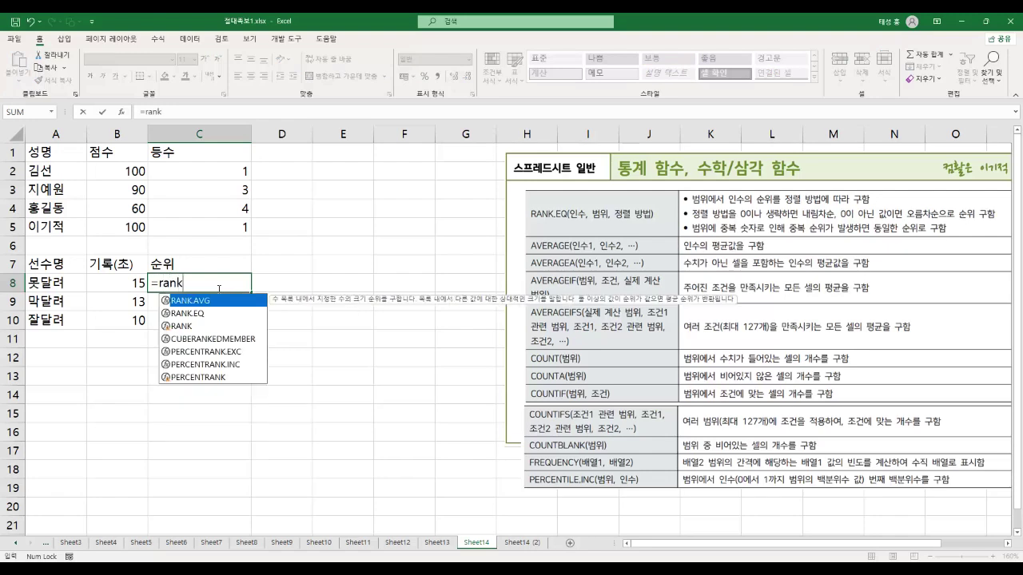
pyautogui.write('.eq')
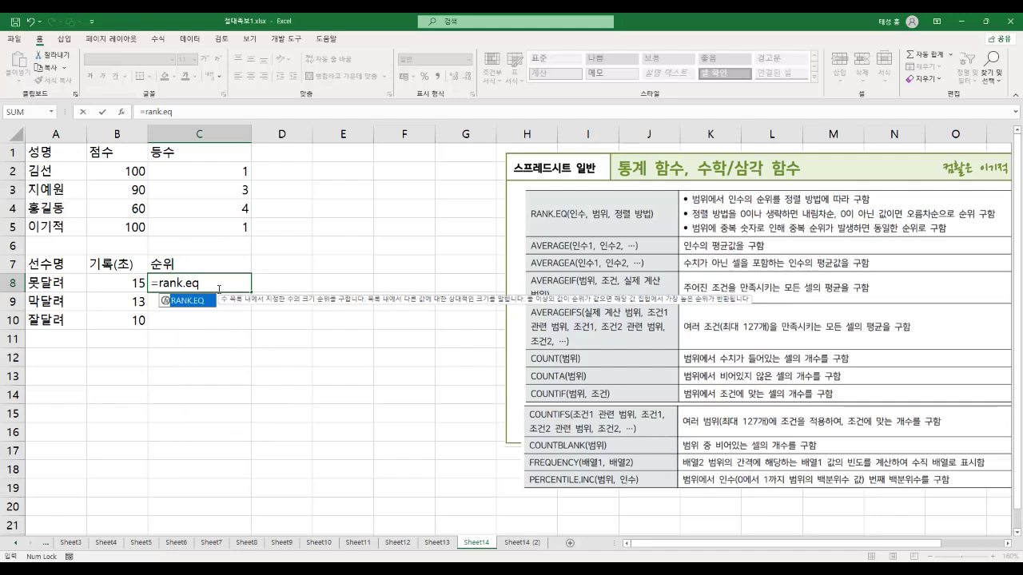
pyautogui.write('(')
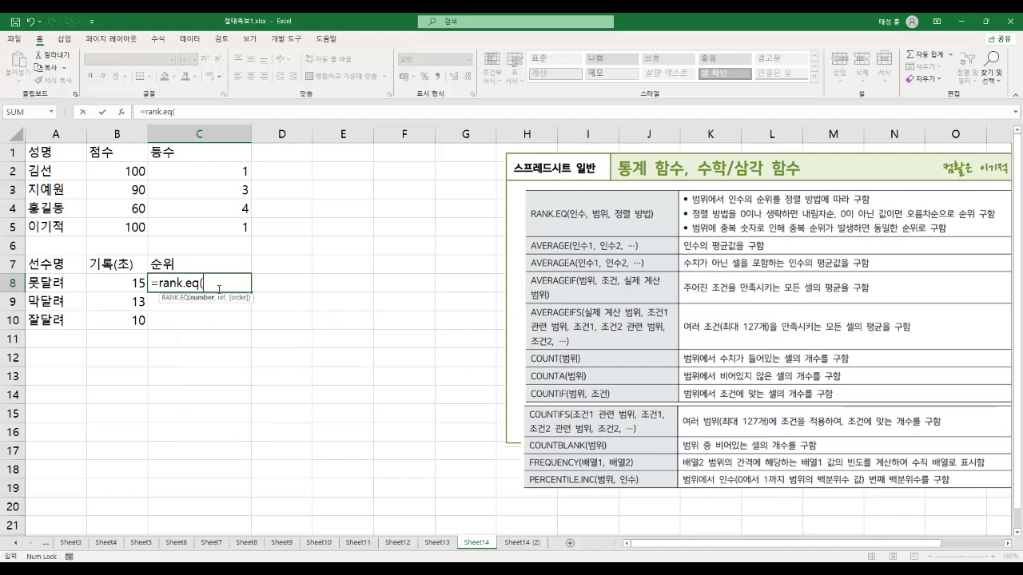
pyautogui.click(115, 286)
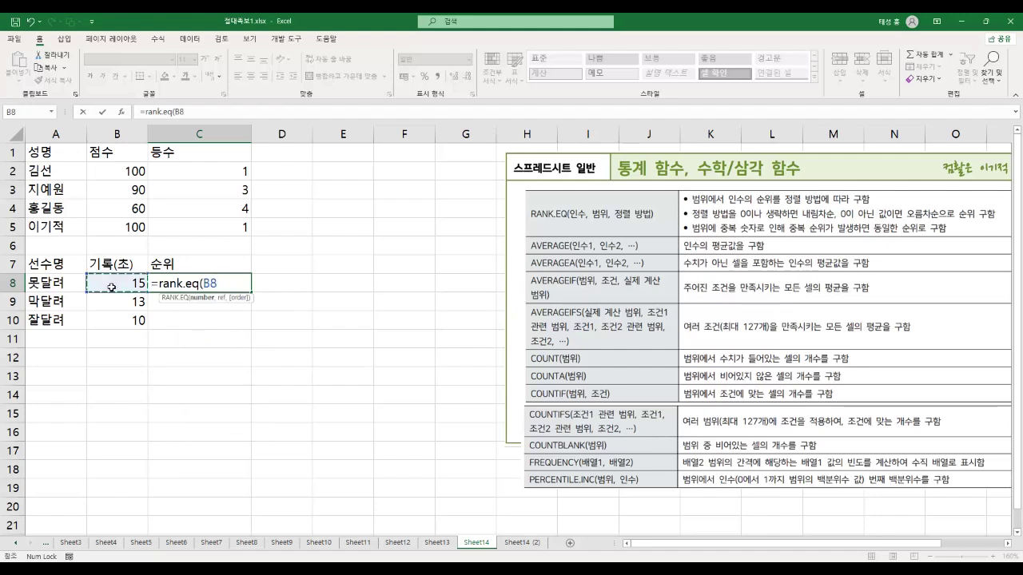
pyautogui.write(',')
pyautogui.moveTo(112, 287); pyautogui.dragTo(125, 334)
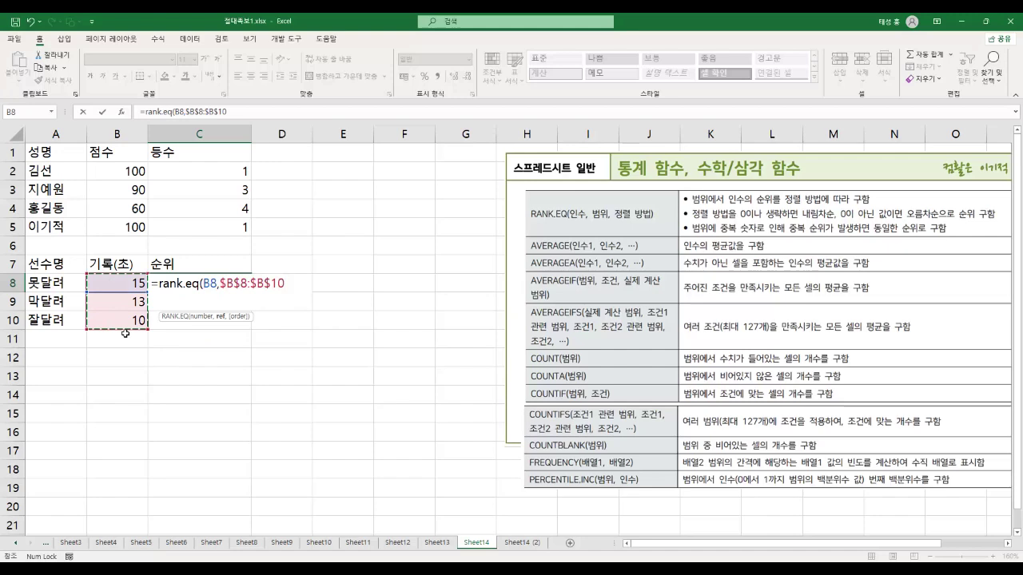
pyautogui.write(')')
pyautogui.press('Return')
pyautogui.click(227, 287)
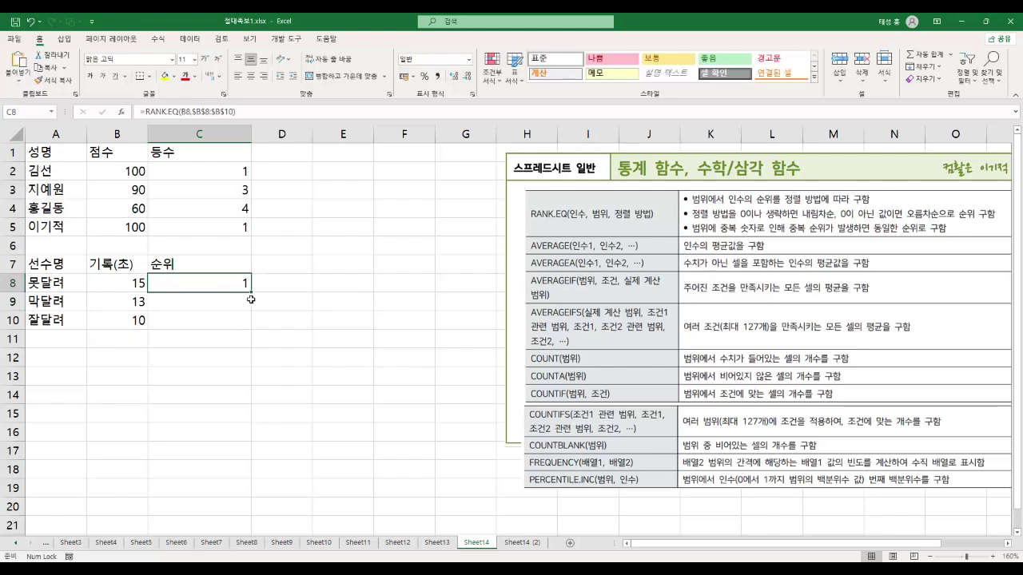
pyautogui.moveTo(252, 293); pyautogui.dragTo(248, 328)
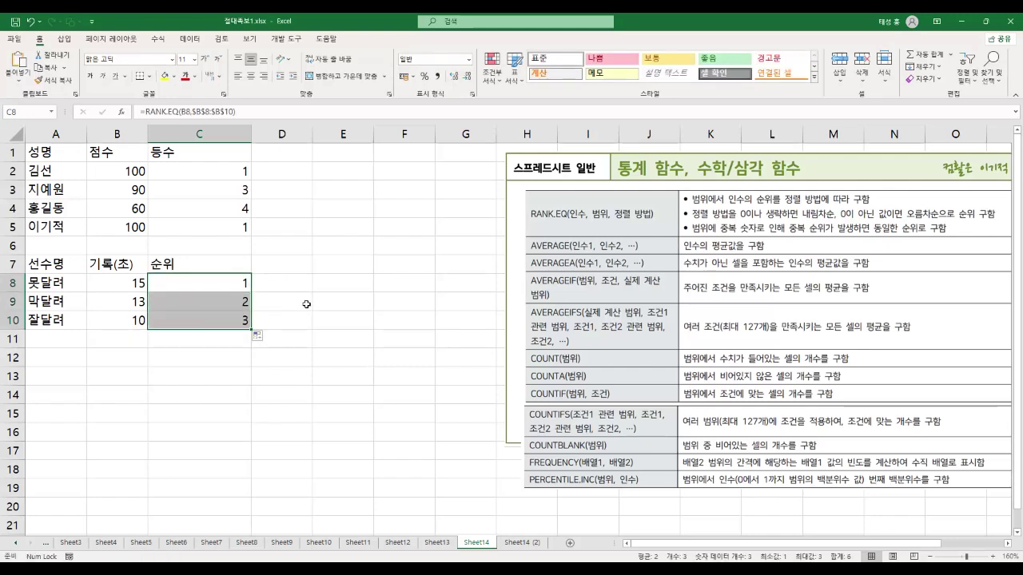
# Compare the ranks in C8 to C10 with the corresponding times in column B
pyautogui.click(196, 284)
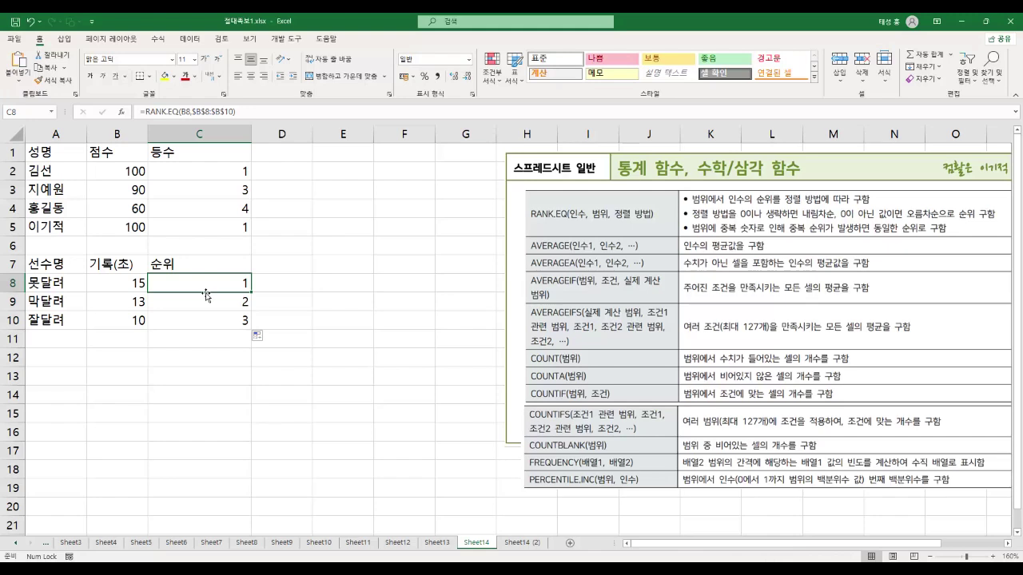
pyautogui.click(119, 285)
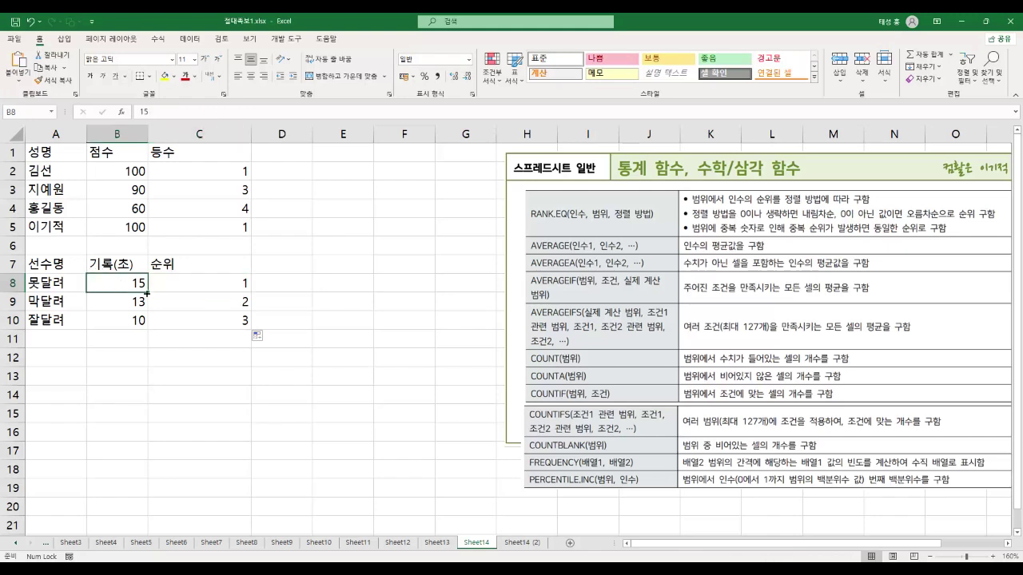
pyautogui.click(200, 285)
pyautogui.click(135, 302)
pyautogui.click(213, 304)
pyautogui.click(125, 323)
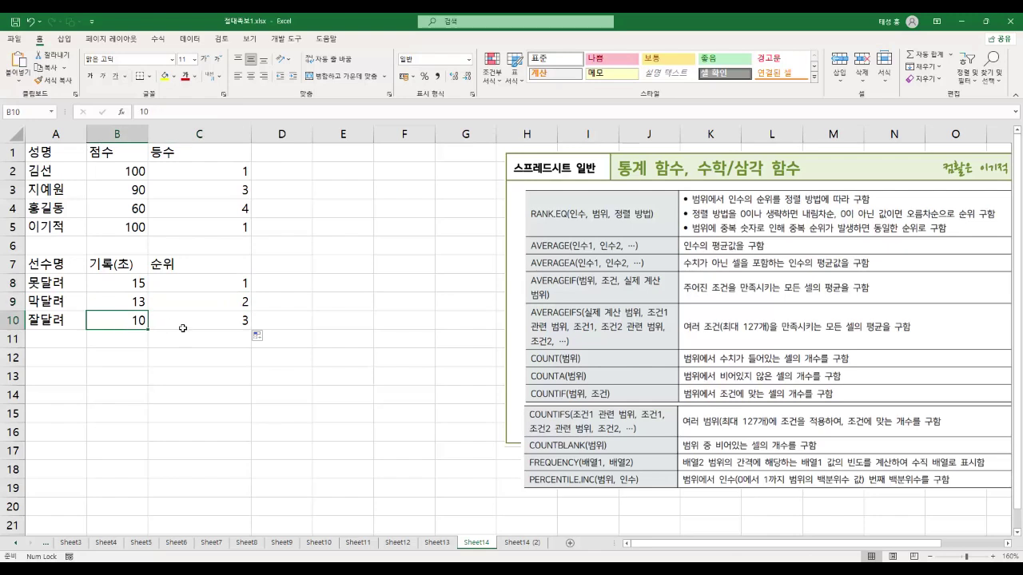
pyautogui.click(195, 321)
# Change C8 to =RANK.EQ(B8,$B$8:$B$10,1) for ascending order, fill it down to C10, and recheck the formula in C8
pyautogui.click(211, 286)
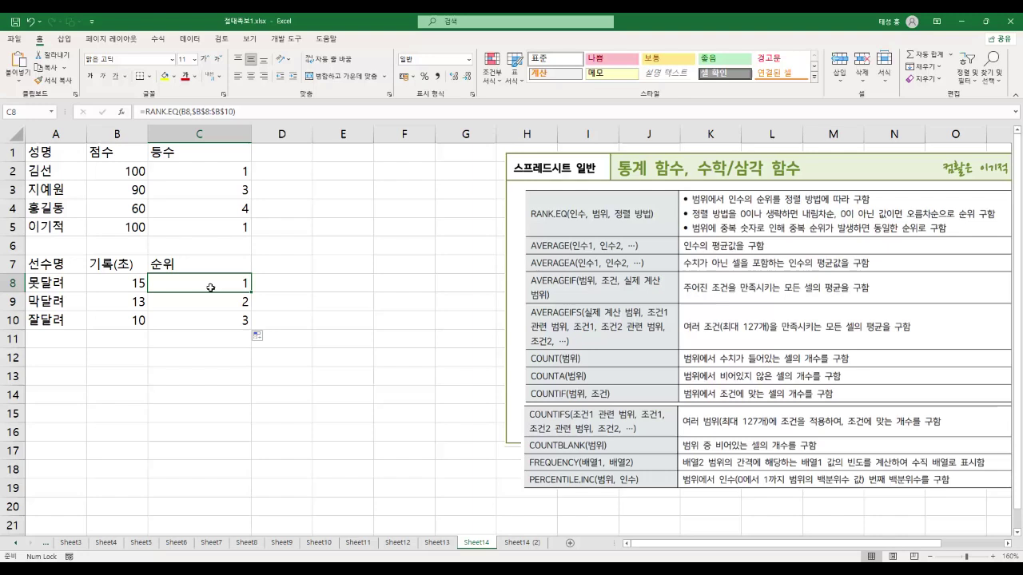
pyautogui.doubleClick(213, 294)
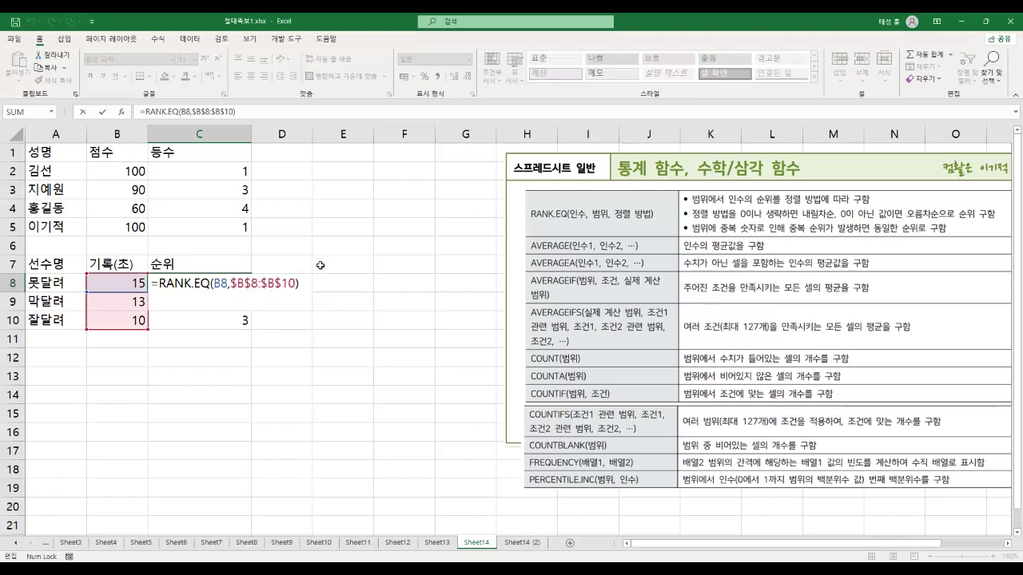
pyautogui.press('BackSpace')
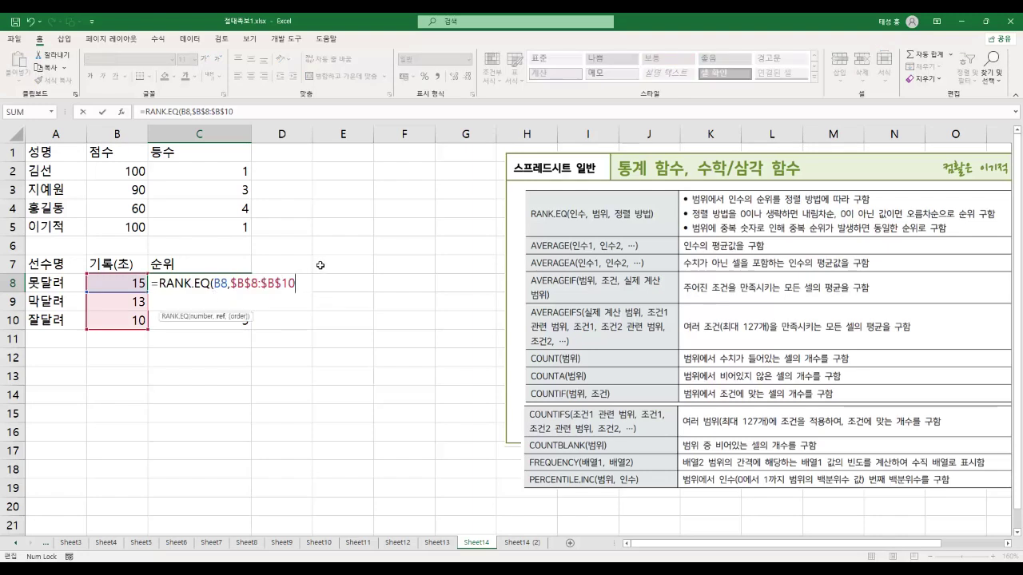
pyautogui.write(',')
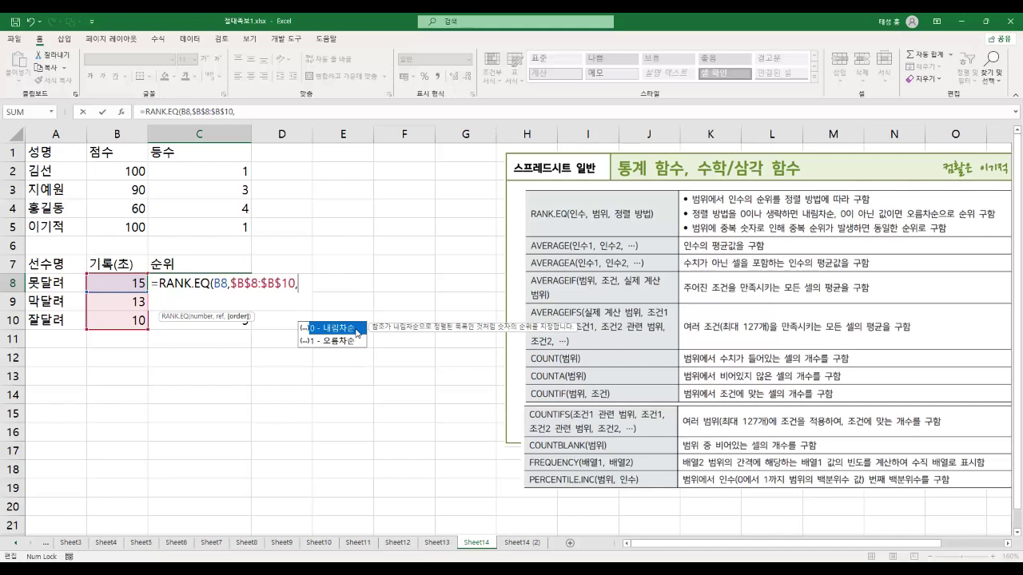
pyautogui.write('1)')
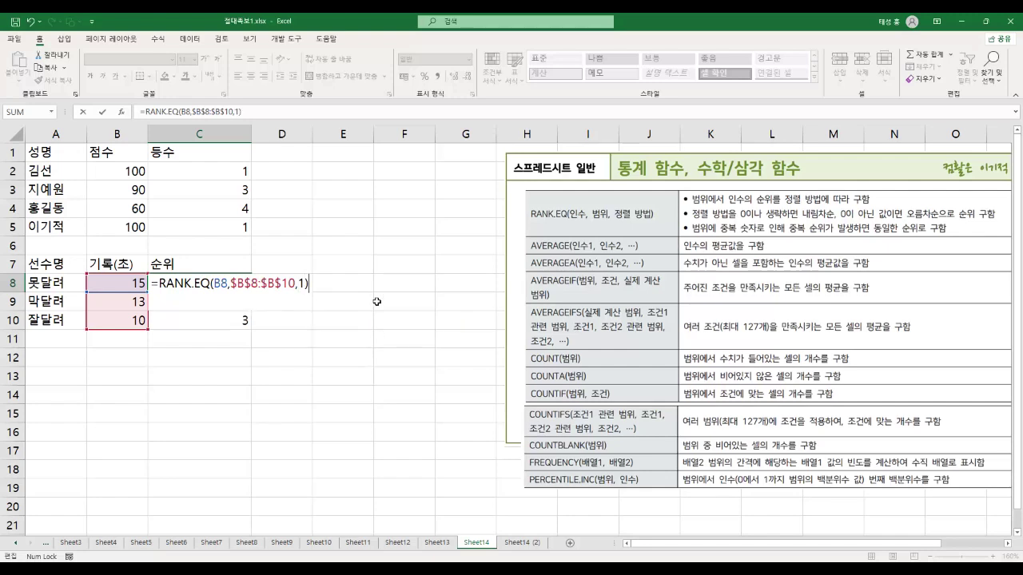
pyautogui.press('Return')
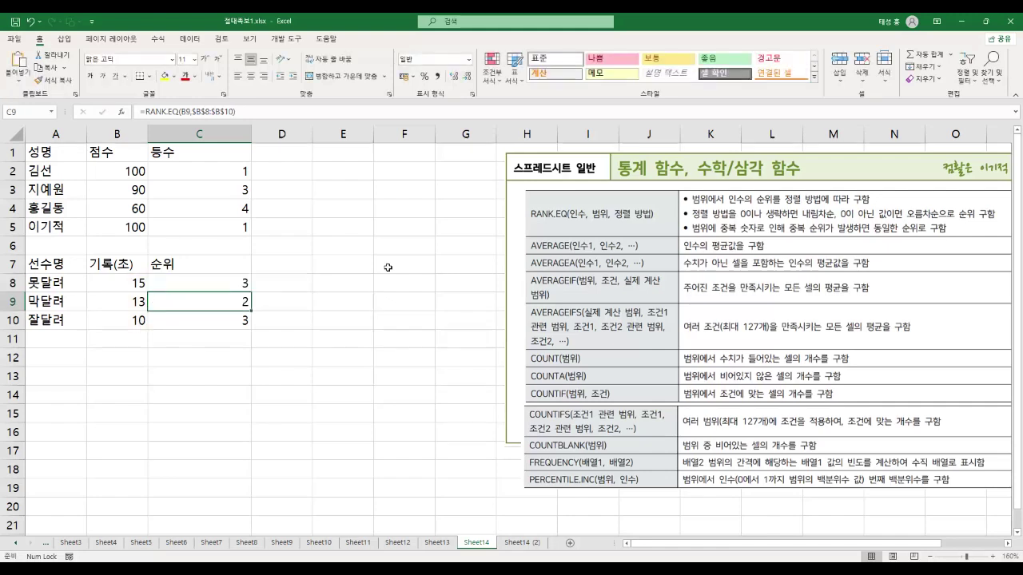
pyautogui.click(230, 282)
pyautogui.moveTo(251, 295); pyautogui.dragTo(252, 324)
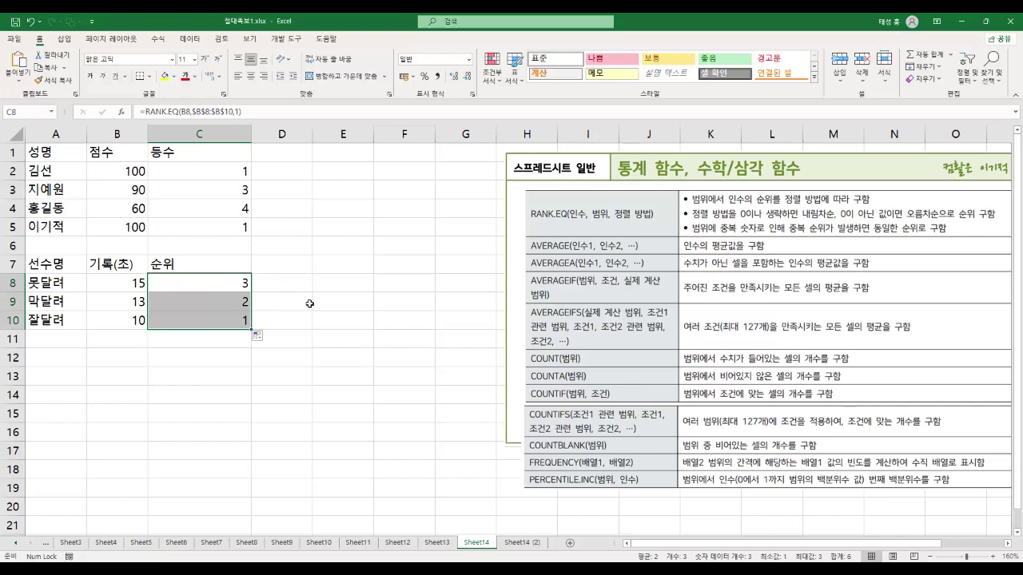
pyautogui.click(219, 285)
pyautogui.doubleClick(224, 286)
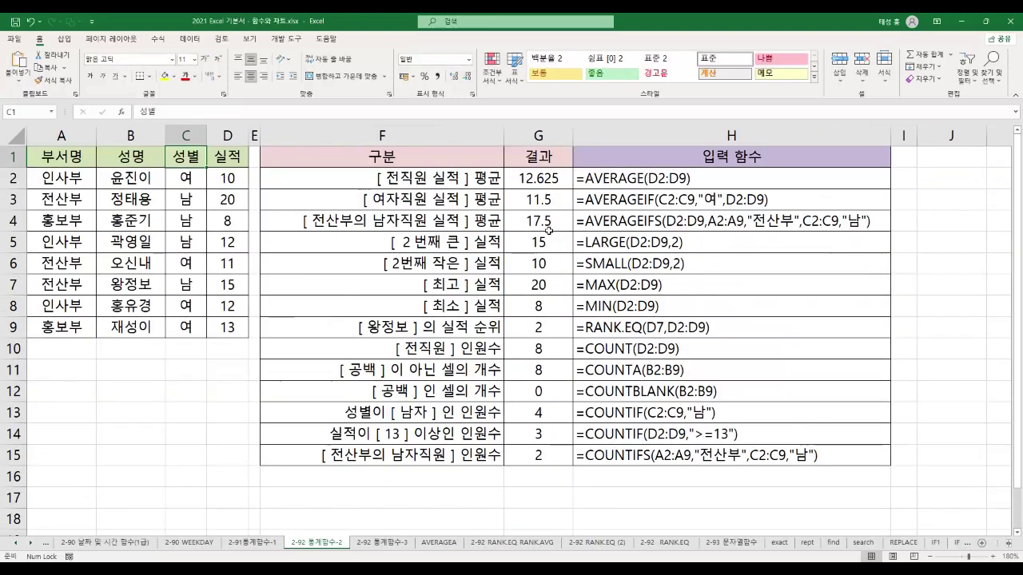
# Inspect the AVERAGE formula in G2 and the performance range it references
pyautogui.click(566, 181)
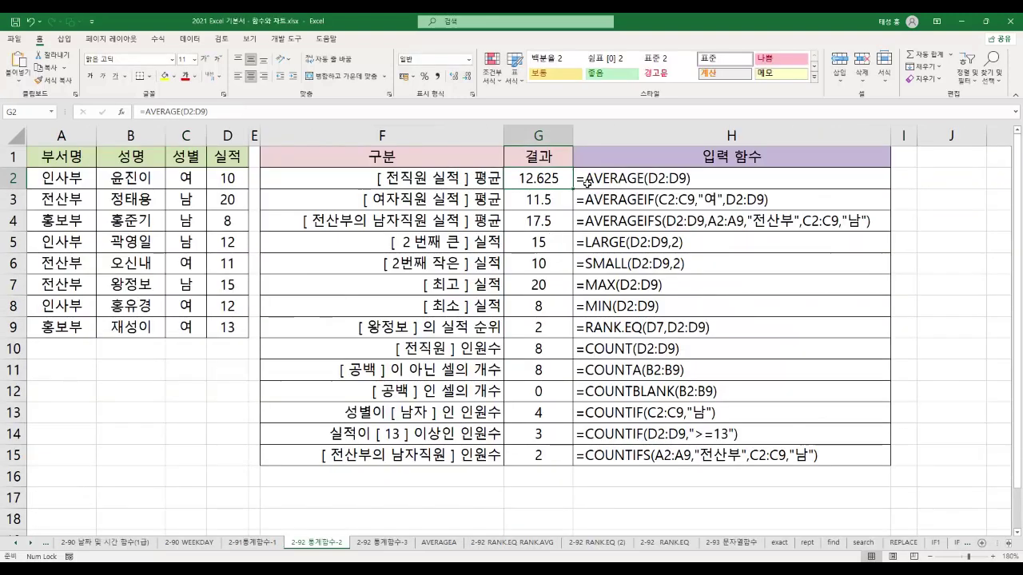
pyautogui.doubleClick(553, 182)
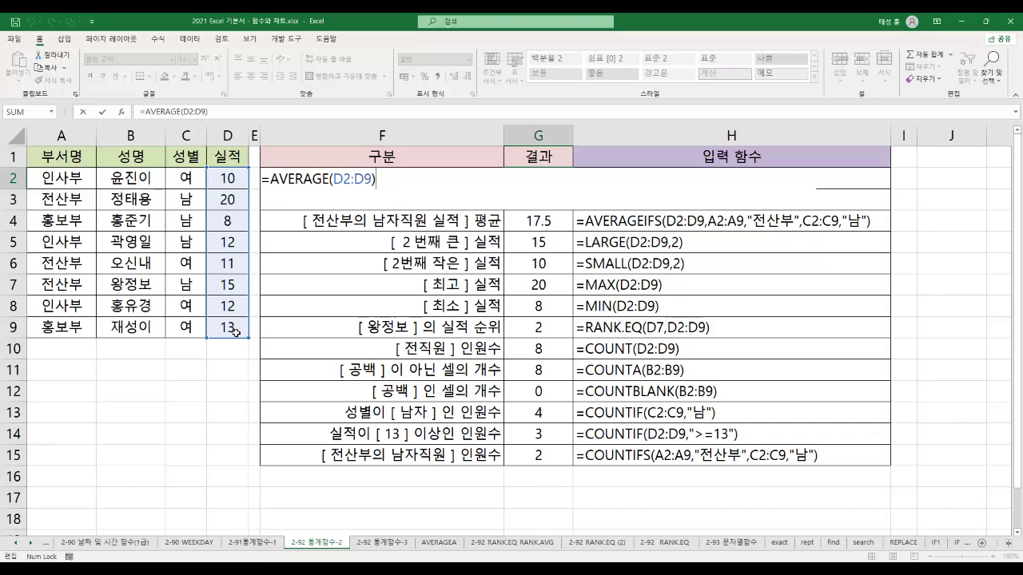
pyautogui.press('Return')
pyautogui.press('Up')
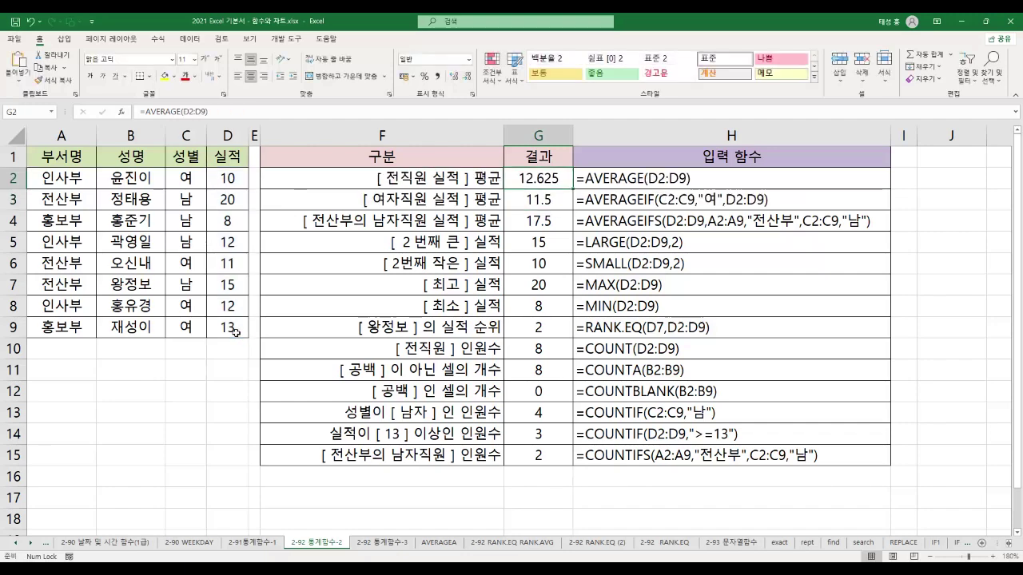
# Examine the AVERAGEIF formula in G3, its gender criterion and average range, and the matching rows in columns C and D
pyautogui.click(611, 199)
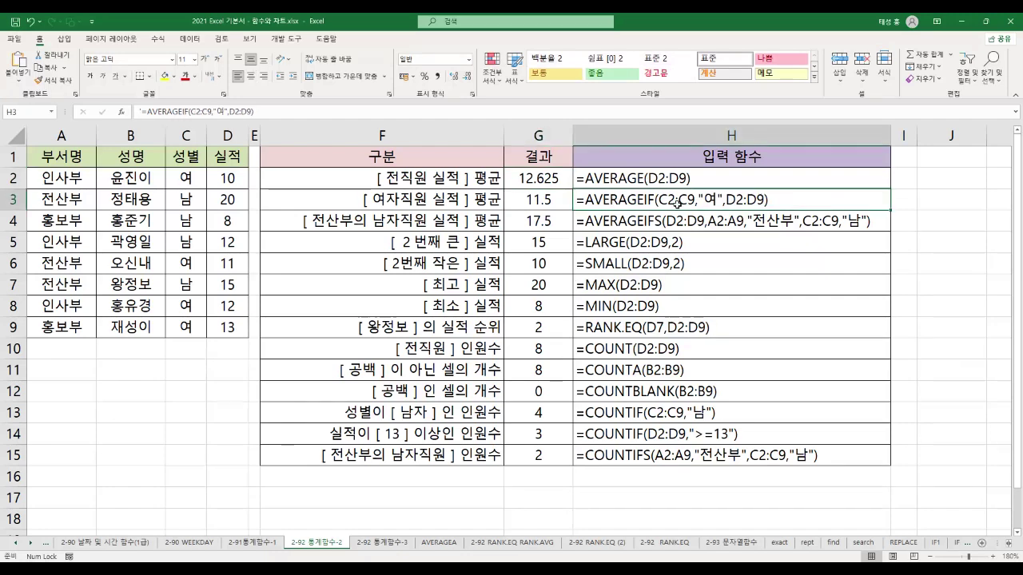
pyautogui.click(546, 203)
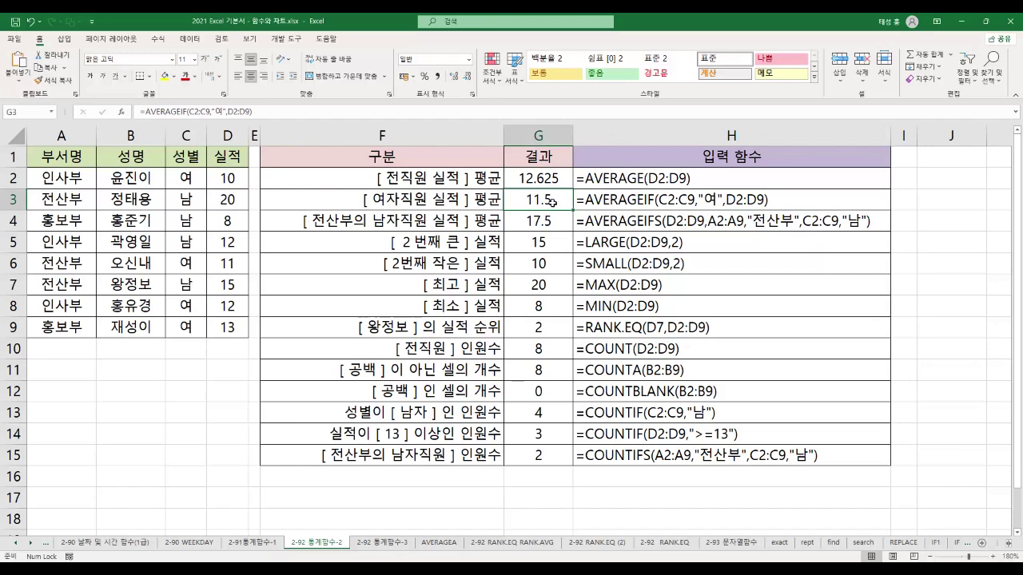
pyautogui.doubleClick(551, 205)
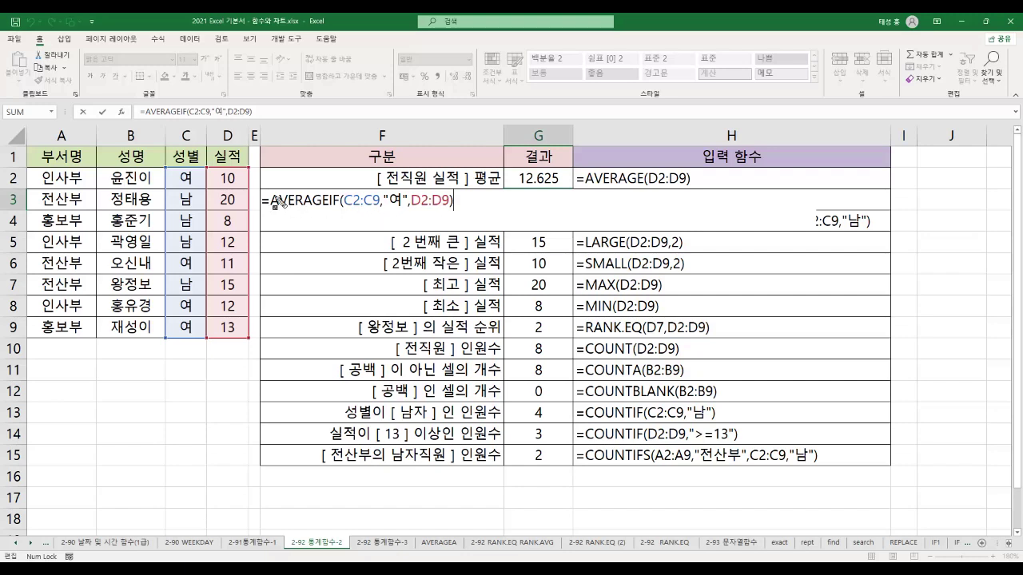
pyautogui.moveTo(270, 202); pyautogui.dragTo(362, 213)
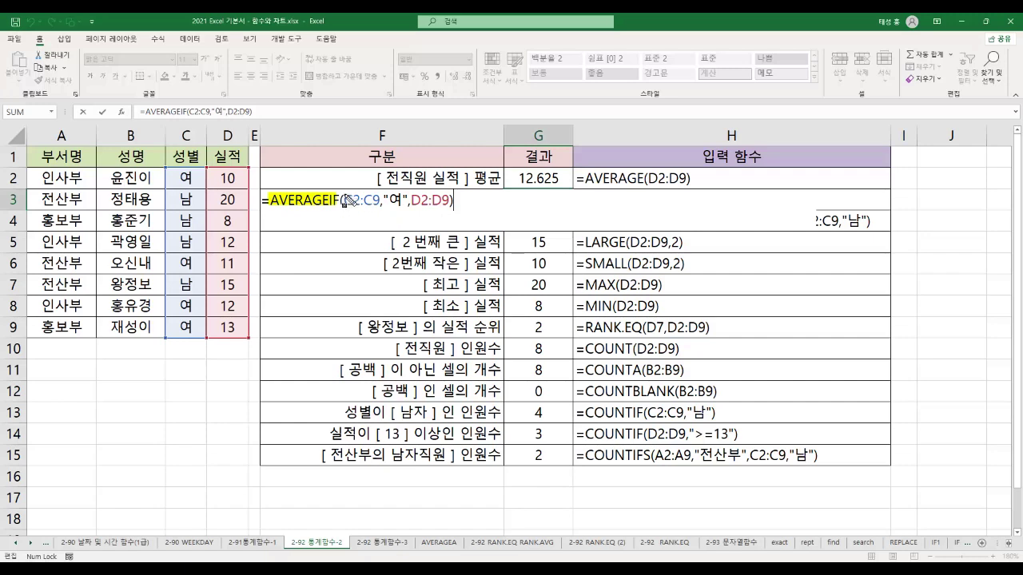
pyautogui.moveTo(343, 203); pyautogui.dragTo(405, 206)
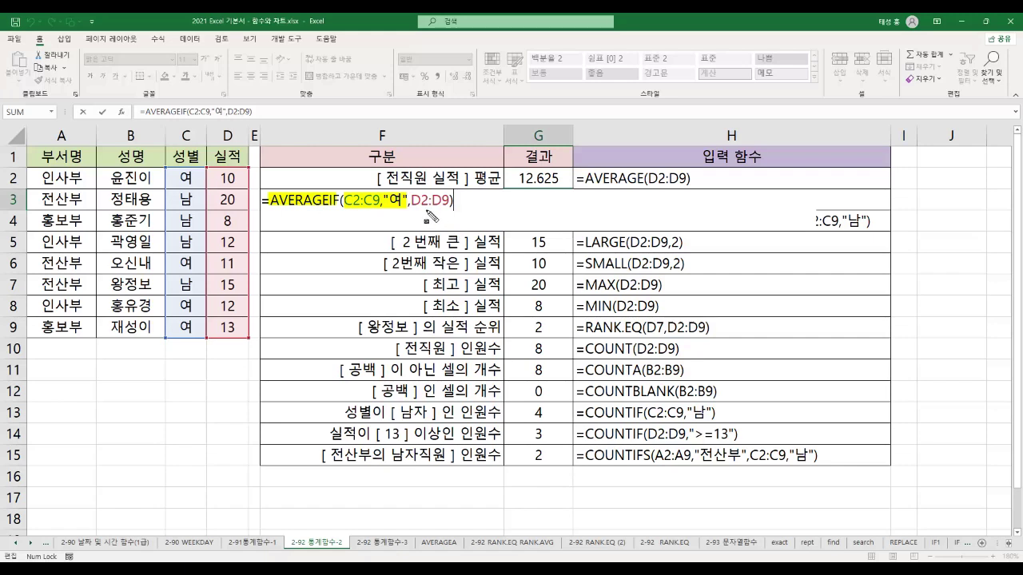
pyautogui.moveTo(411, 200); pyautogui.dragTo(451, 200)
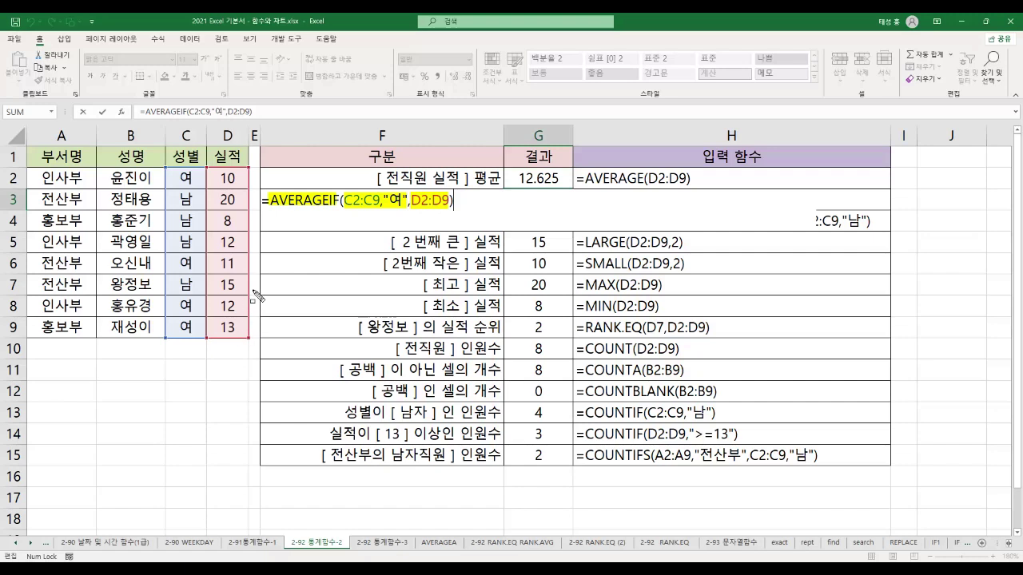
pyautogui.moveTo(169, 166)
pyautogui.mouseDown()
pyautogui.moveTo(202, 187)
pyautogui.moveTo(234, 188)
pyautogui.moveTo(240, 168)
pyautogui.mouseUp()
pyautogui.moveTo(174, 255)
pyautogui.mouseDown()
pyautogui.moveTo(185, 273)
pyautogui.moveTo(234, 275)
pyautogui.moveTo(243, 254)
pyautogui.mouseUp()
pyautogui.moveTo(171, 296)
pyautogui.mouseDown()
pyautogui.moveTo(176, 323)
pyautogui.moveTo(219, 334)
pyautogui.moveTo(241, 336)
pyautogui.moveTo(241, 302)
pyautogui.mouseUp()
pyautogui.press('Escape')
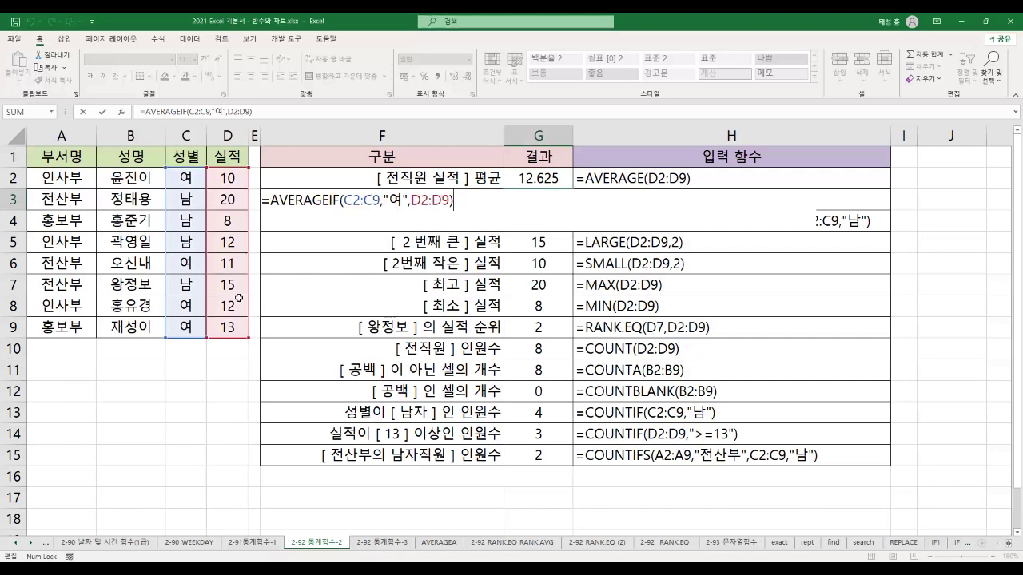
pyautogui.press('Return')
pyautogui.click(542, 199)
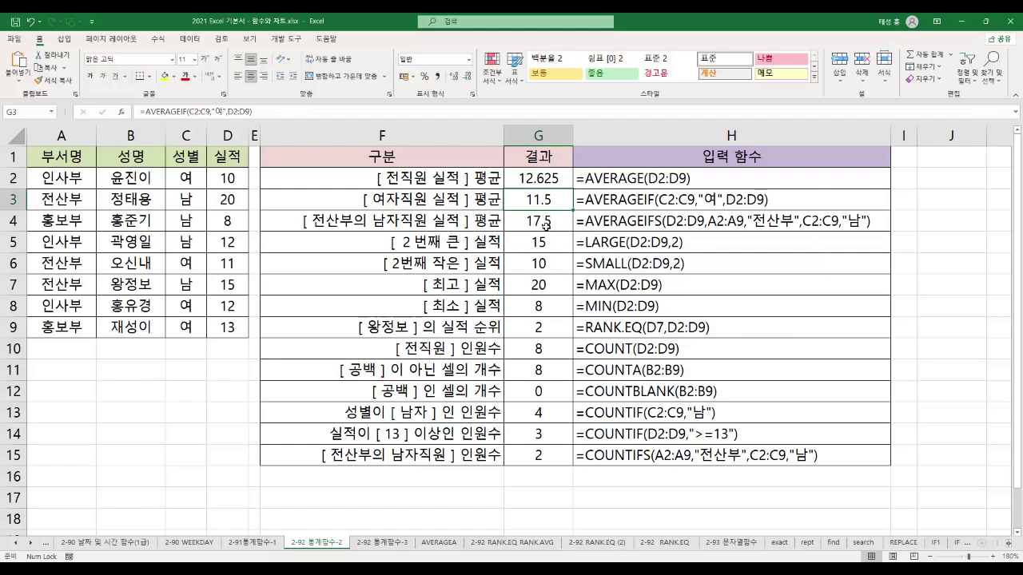
# Examine the AVERAGEIFS formula in G4, including its average range and the department and gender criteria pairs
pyautogui.click(547, 225)
pyautogui.doubleClick(545, 225)
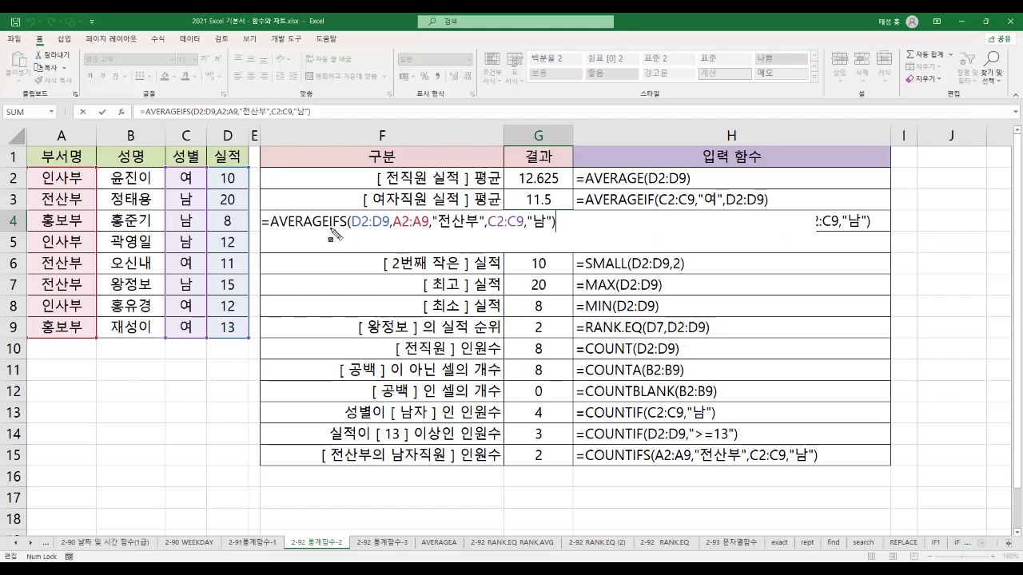
pyautogui.moveTo(336, 233); pyautogui.dragTo(346, 232)
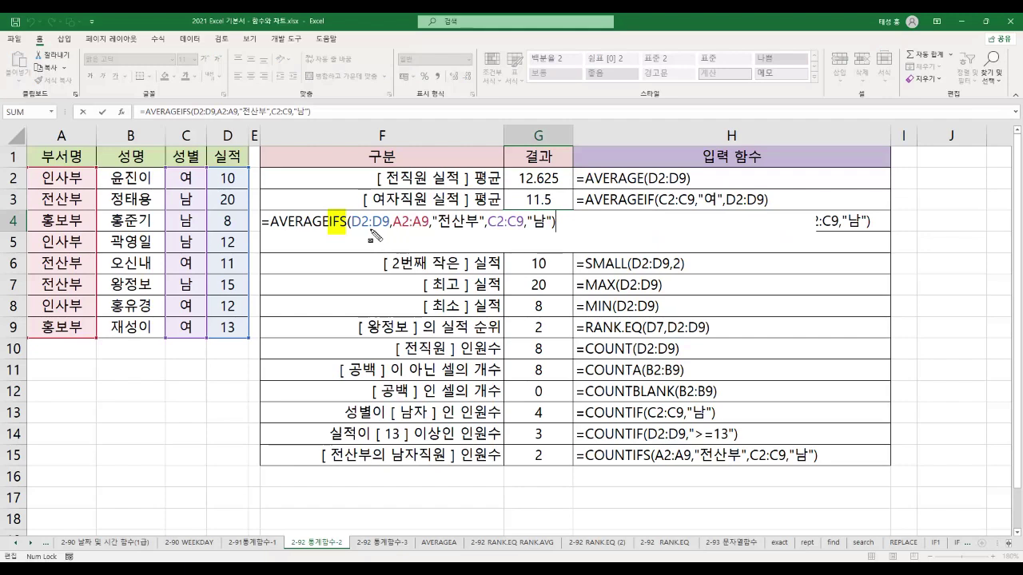
pyautogui.moveTo(352, 232); pyautogui.dragTo(389, 232)
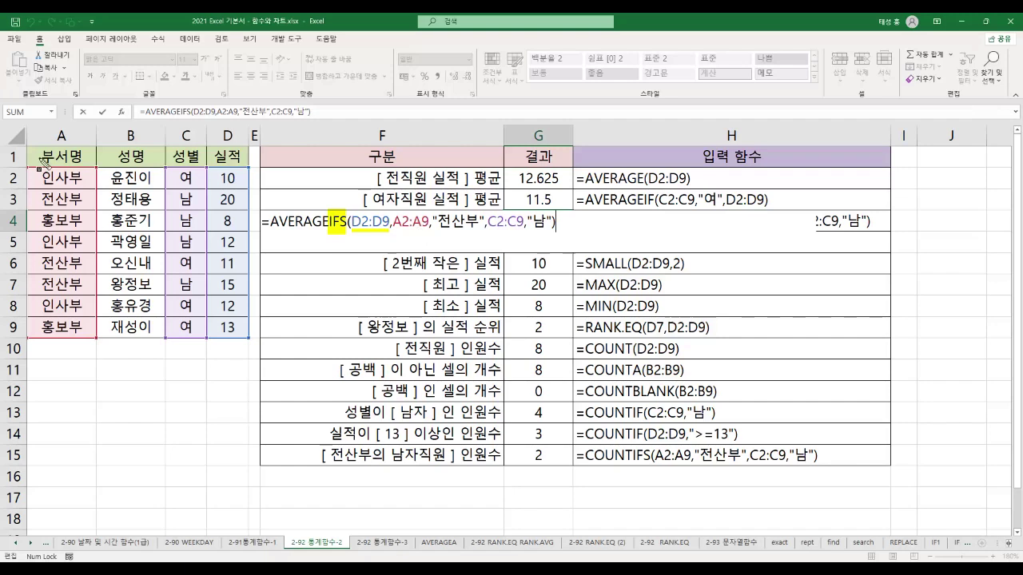
pyautogui.moveTo(392, 222); pyautogui.dragTo(489, 226)
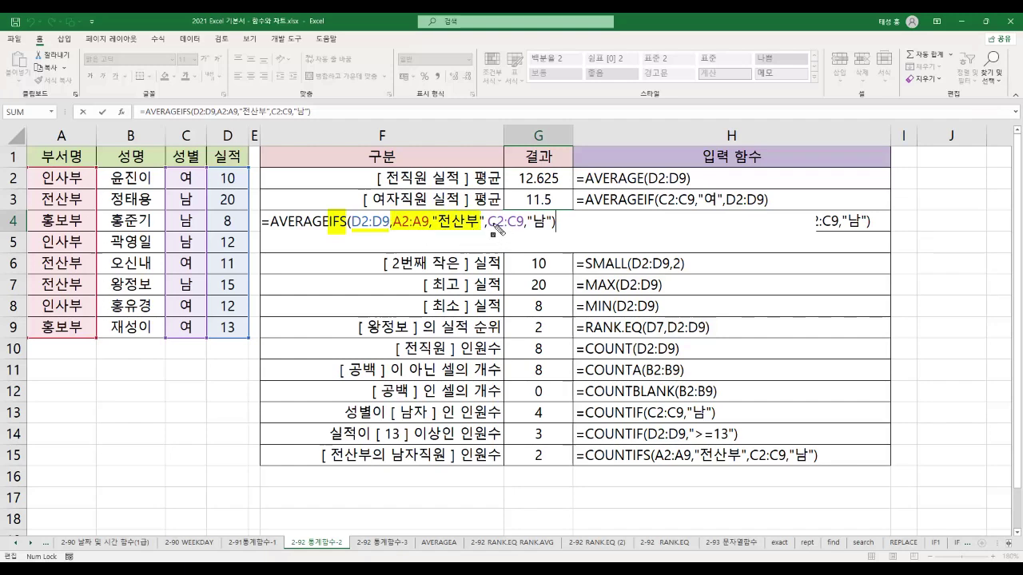
pyautogui.moveTo(489, 223); pyautogui.dragTo(556, 227)
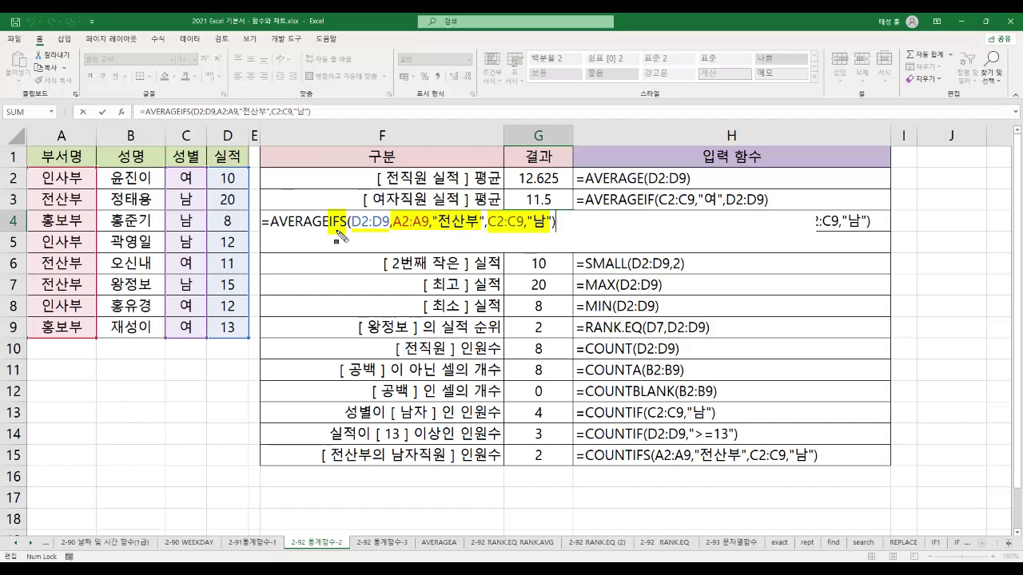
pyautogui.moveTo(328, 231)
pyautogui.mouseDown()
pyautogui.moveTo(363, 223)
pyautogui.moveTo(391, 232)
pyautogui.mouseUp()
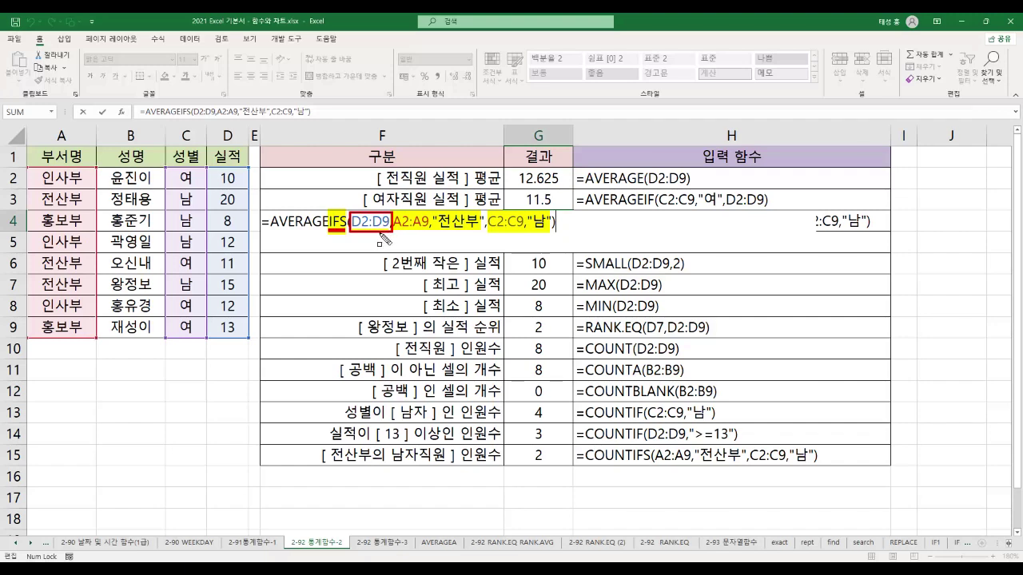
pyautogui.press('Escape')
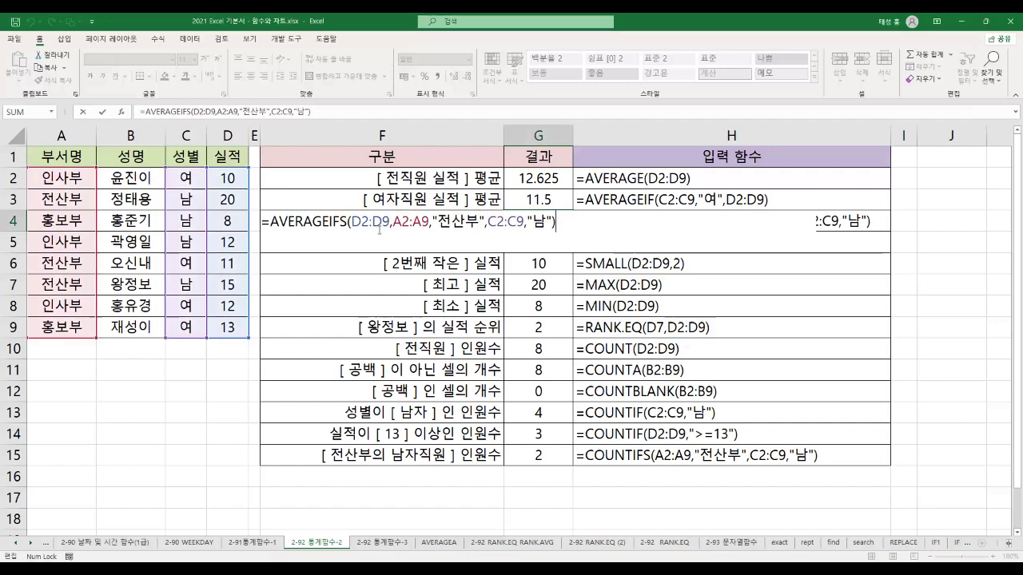
pyautogui.press('Return')
pyautogui.click(538, 224)
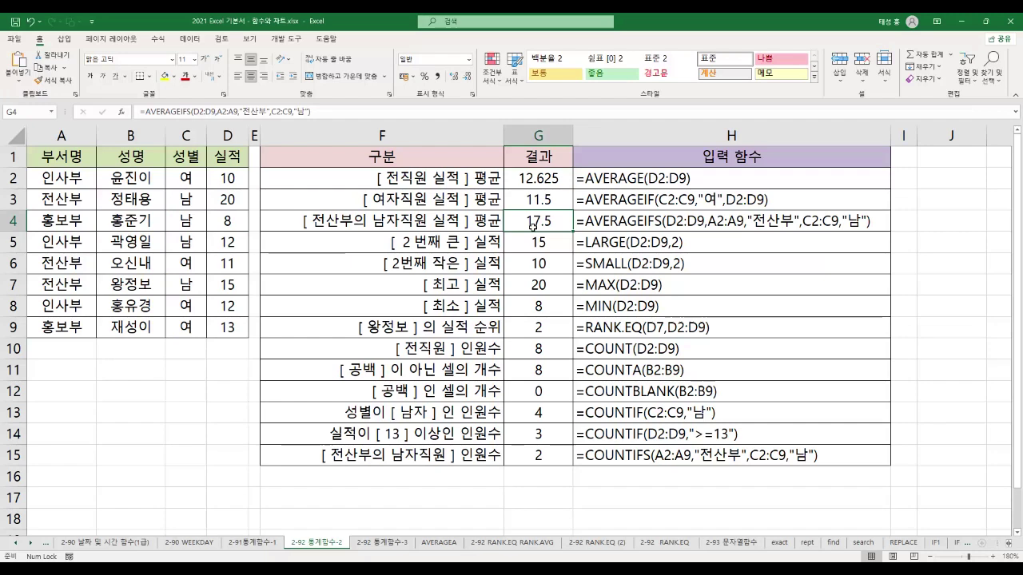
# Inspect the COUNT formula in G10 and the COUNTA formula in G11 with their referenced ranges
pyautogui.click(538, 349)
pyautogui.doubleClick(543, 349)
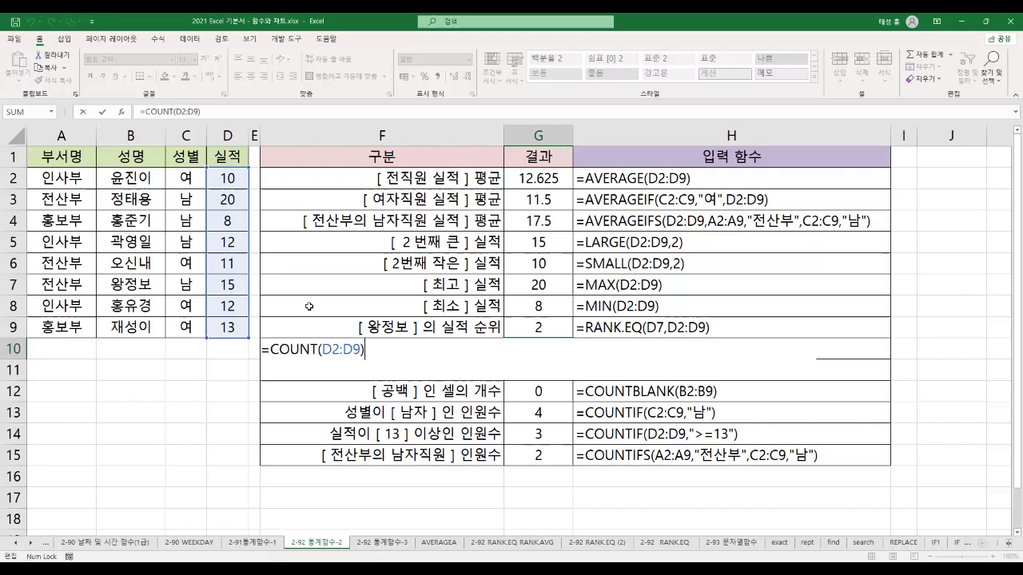
pyautogui.press('Escape')
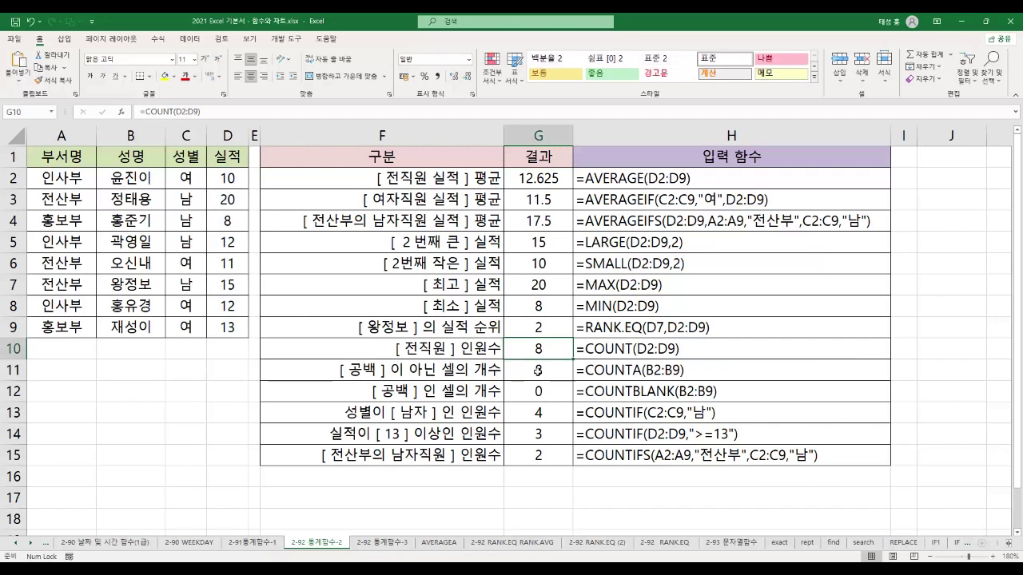
pyautogui.click(537, 370)
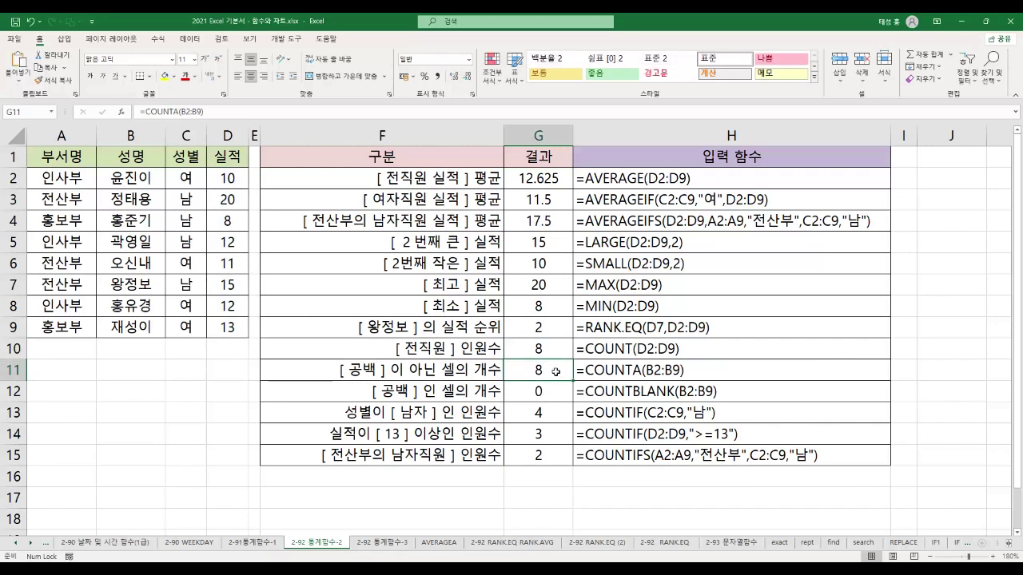
pyautogui.doubleClick(555, 371)
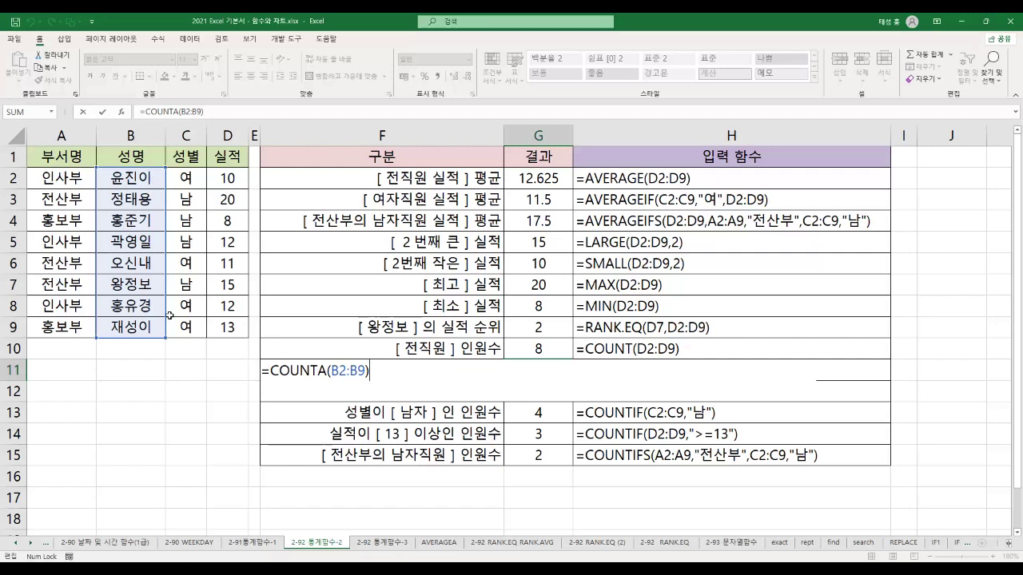
pyautogui.hotkey('ctrl', 'Return')
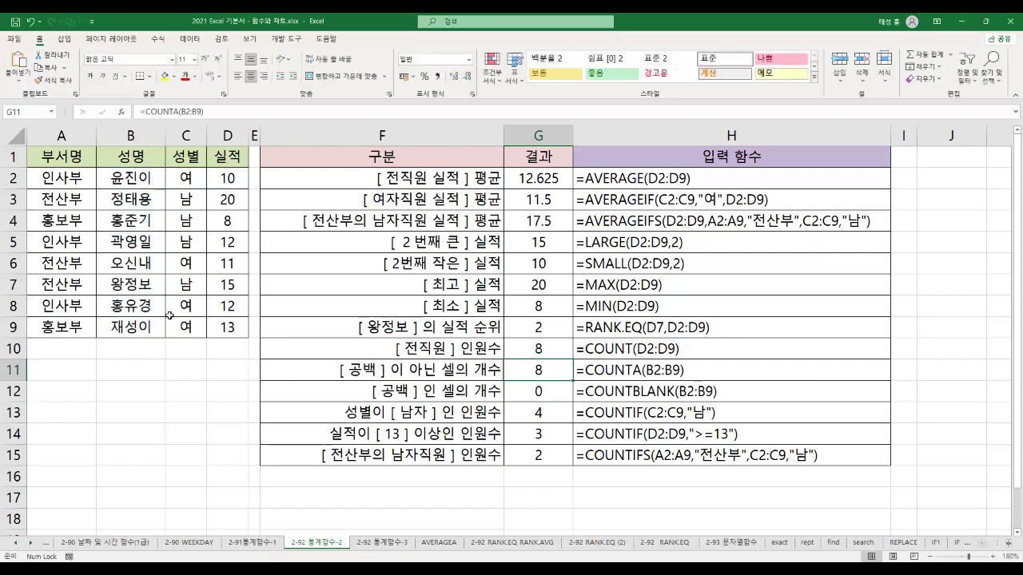
# Clear the employee name in B2 and check the COUNTBLANK formula in G12
pyautogui.press('Down')
pyautogui.press('F2')
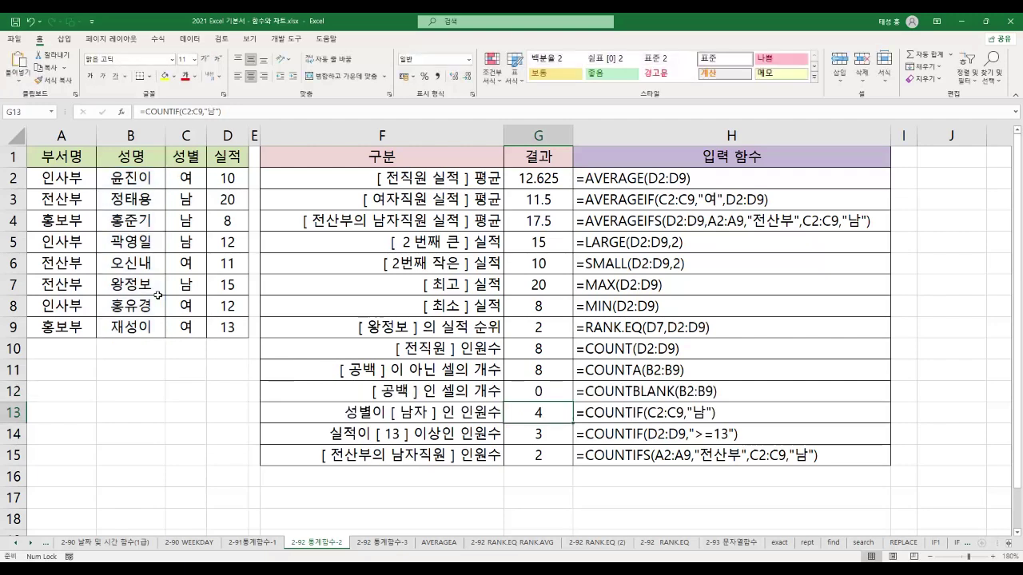
pyautogui.press('Up')
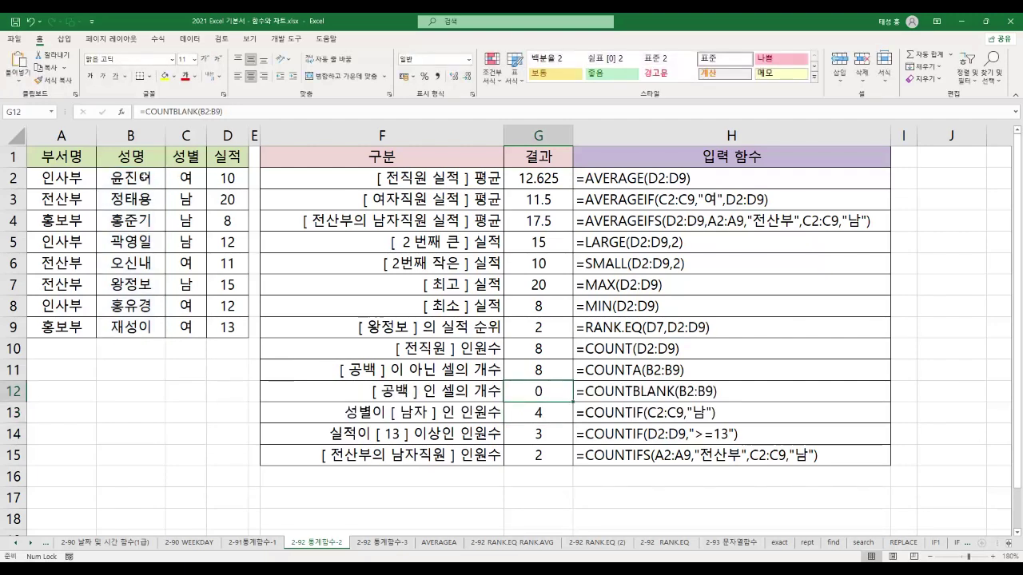
pyautogui.click(145, 176)
pyautogui.press('Delete')
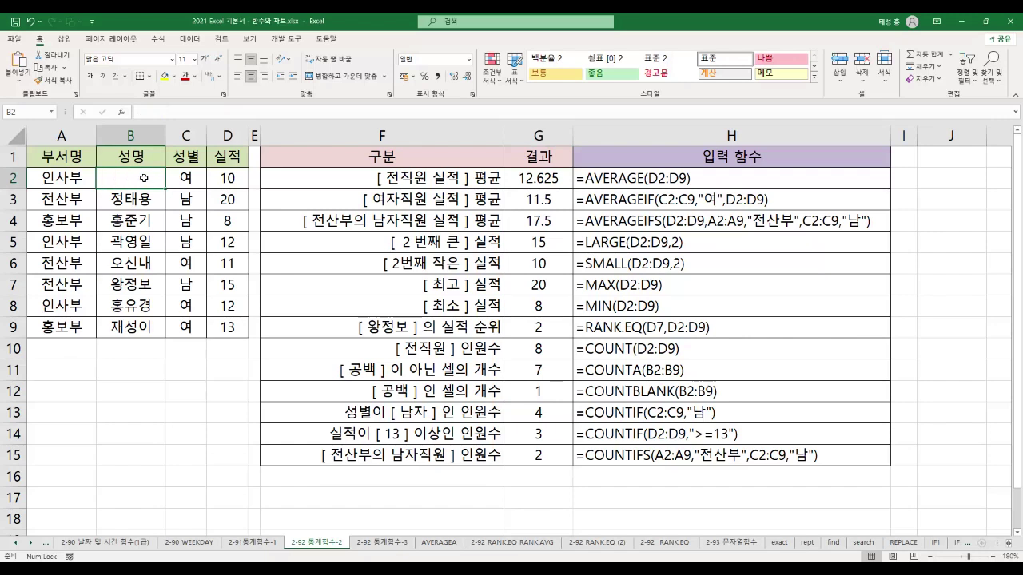
pyautogui.click(539, 395)
pyautogui.doubleClick(540, 395)
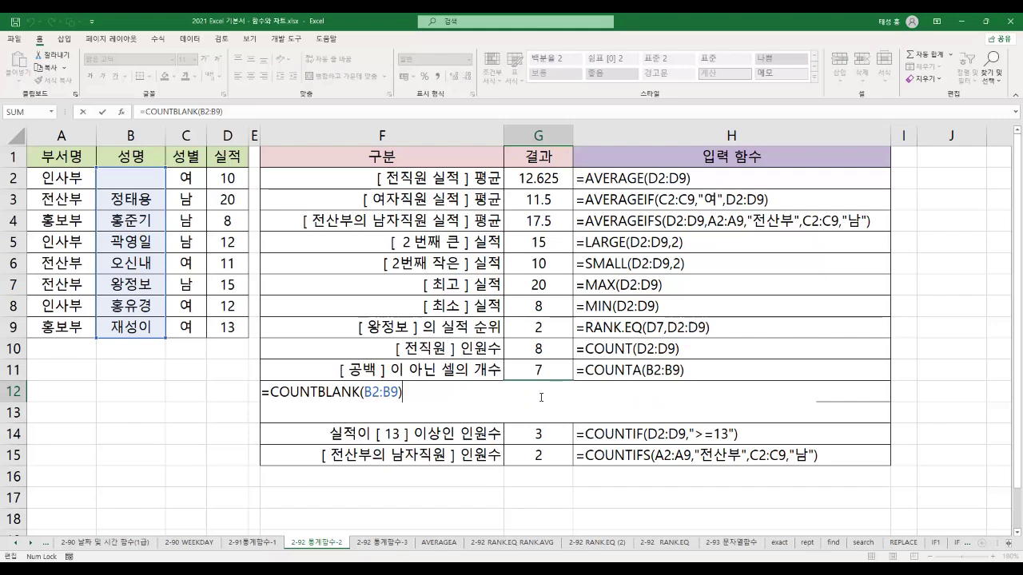
pyautogui.press('Escape')
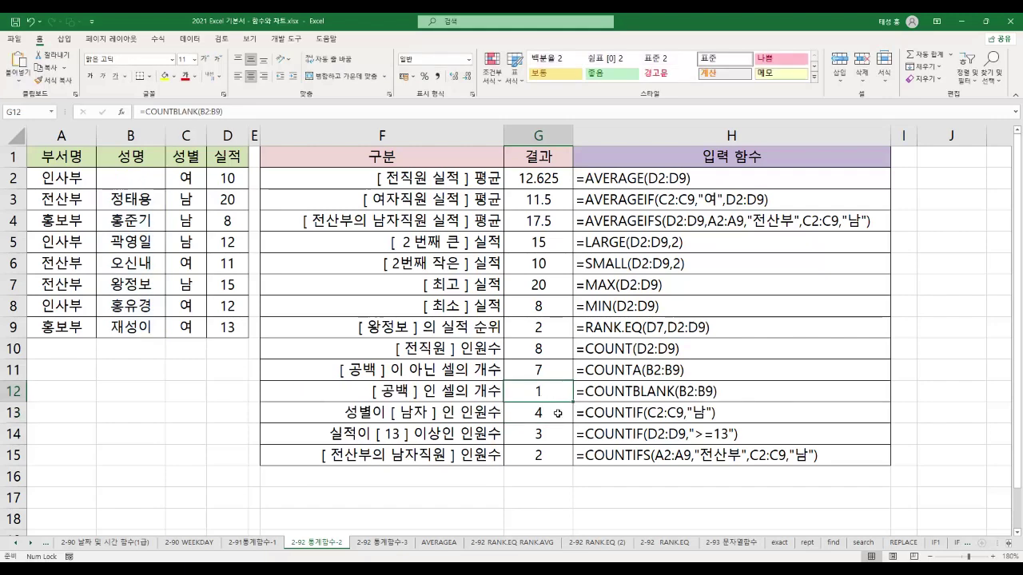
# Examine the COUNTIF formula in G13 and its "남" criterion against the gender column
pyautogui.click(557, 413)
pyautogui.doubleClick(559, 413)
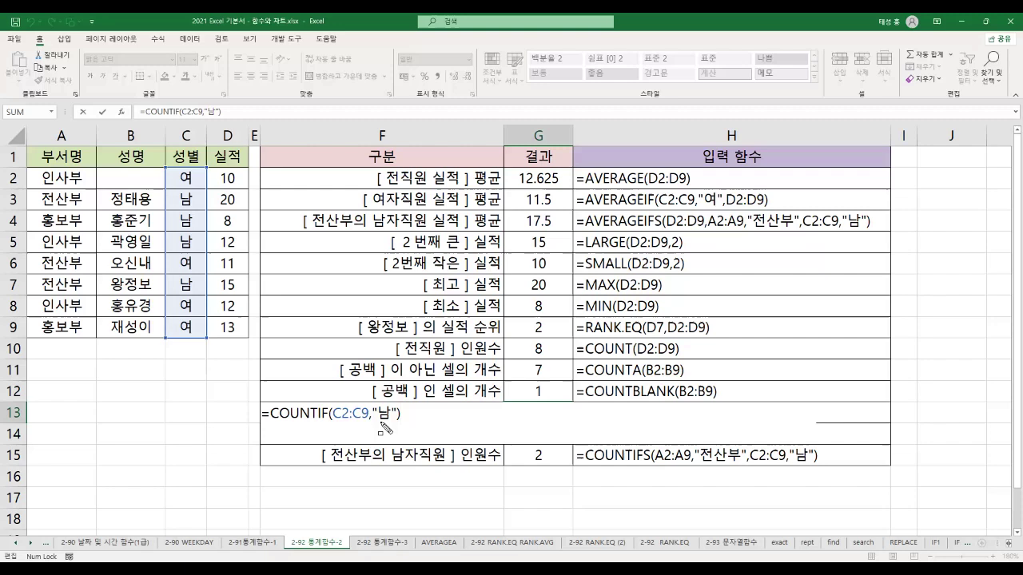
pyautogui.moveTo(370, 403); pyautogui.dragTo(400, 423)
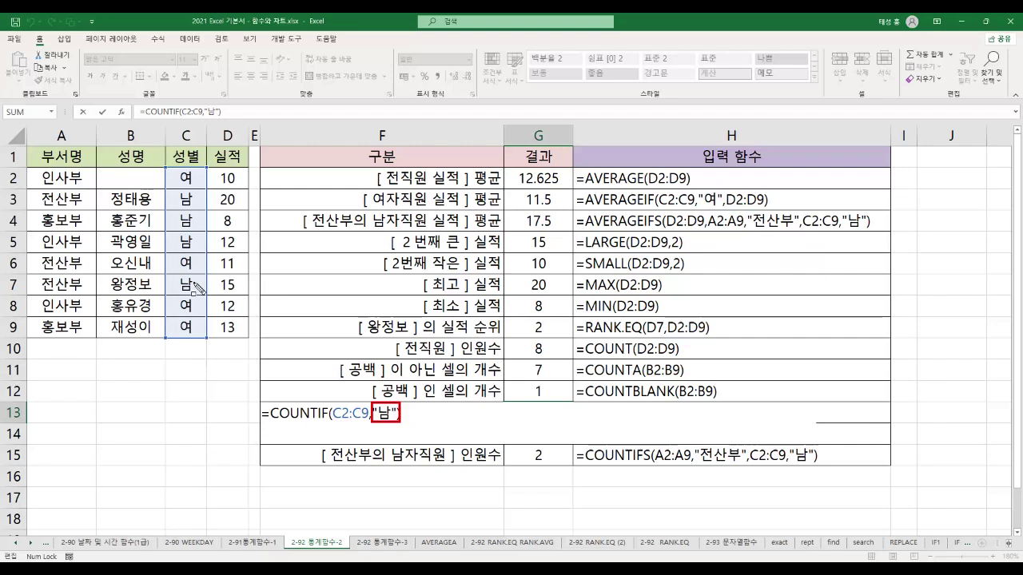
pyautogui.press('Escape')
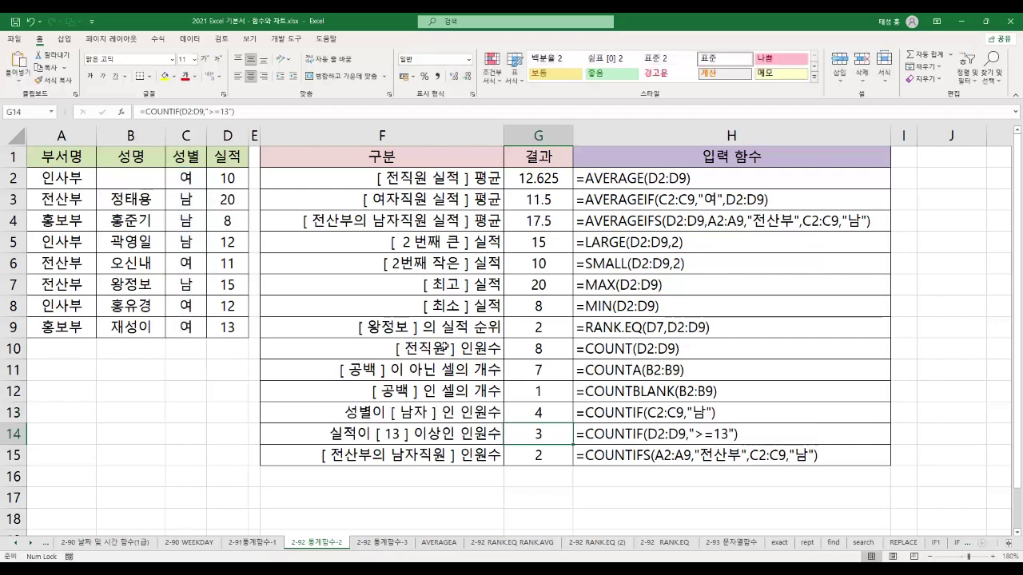
pyautogui.click(547, 417)
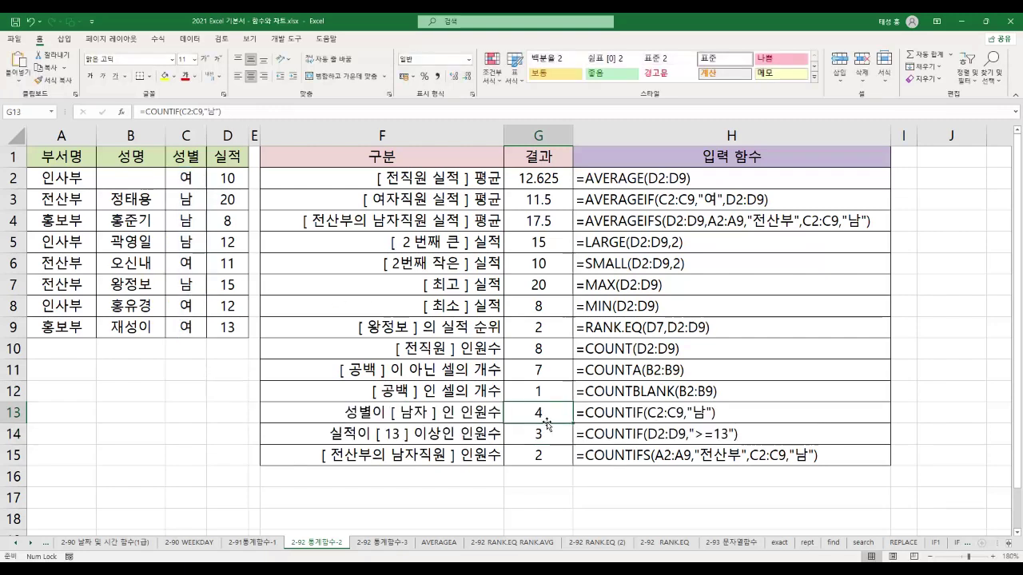
# Examine the COUNTIF formula in G14, including its D2:D9 range and the ">=13" criterion
pyautogui.click(539, 436)
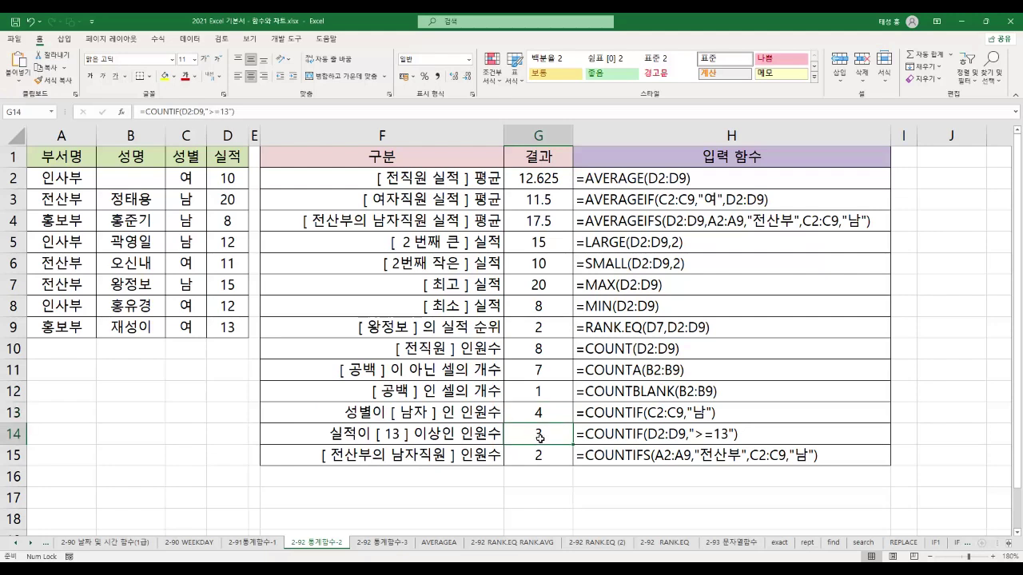
pyautogui.doubleClick(538, 436)
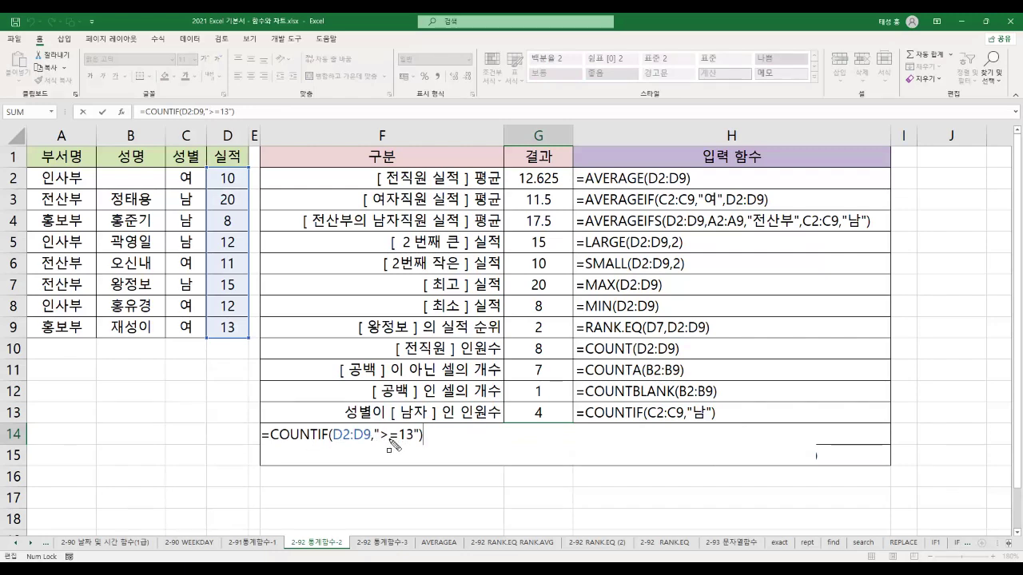
pyautogui.moveTo(372, 432)
pyautogui.mouseDown()
pyautogui.moveTo(417, 448)
pyautogui.moveTo(348, 446)
pyautogui.mouseUp()
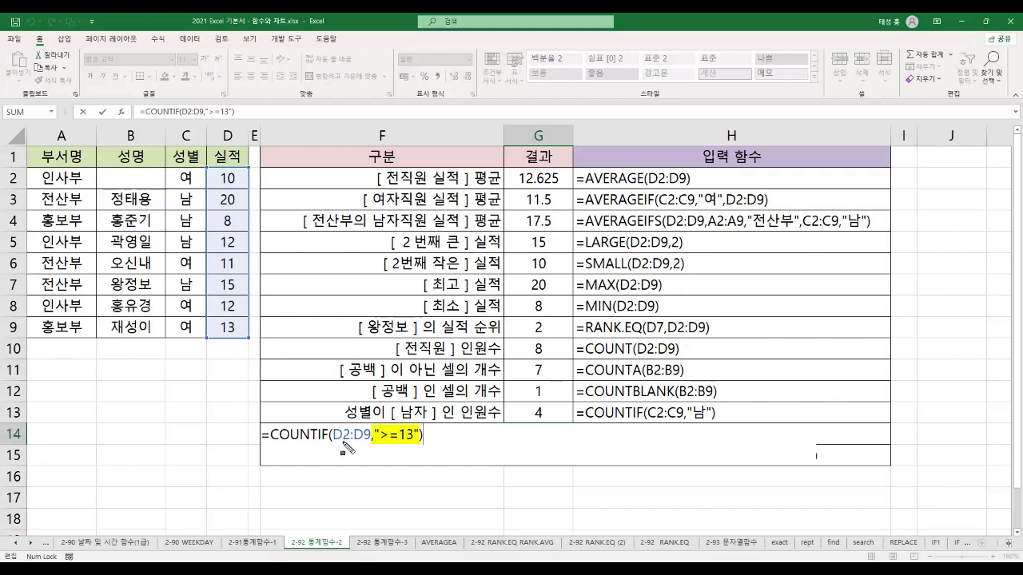
pyautogui.press('Escape')
pyautogui.press('Return')
pyautogui.click(537, 434)
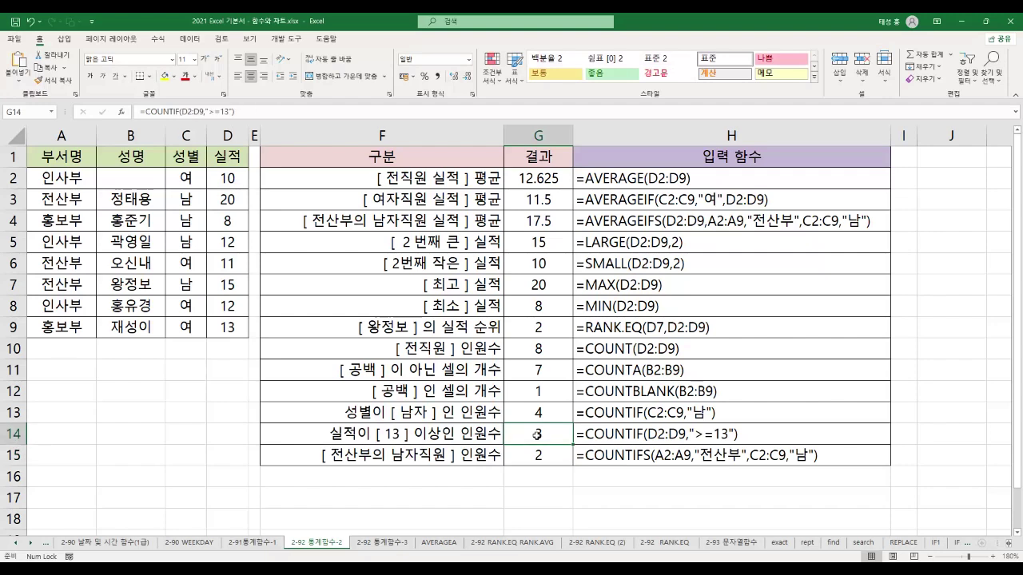
# Examine the COUNTIFS formula in G15 with its "전산부" department and "남" gender criteria pairs
pyautogui.doubleClick(549, 455)
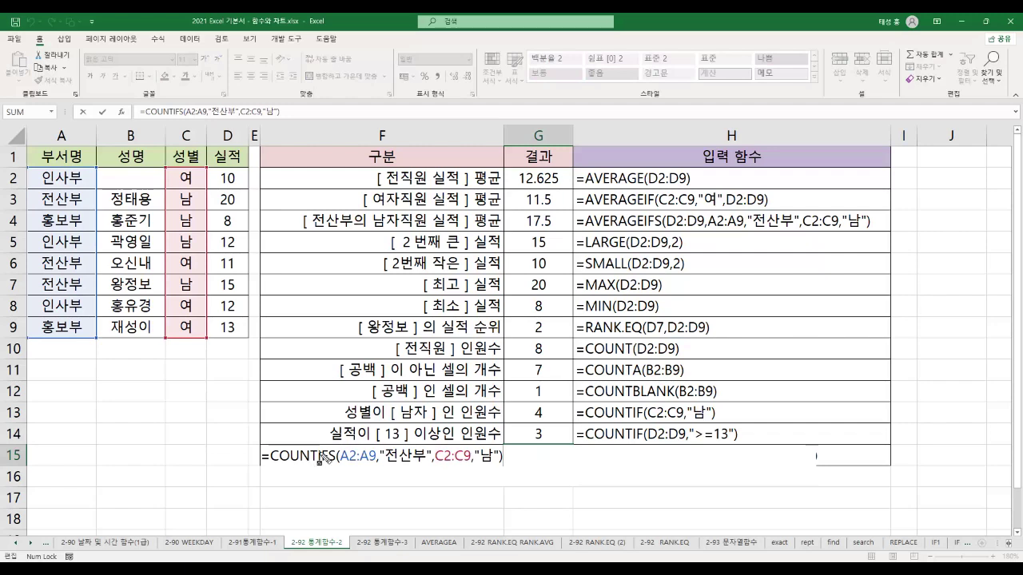
pyautogui.moveTo(317, 455); pyautogui.dragTo(337, 454)
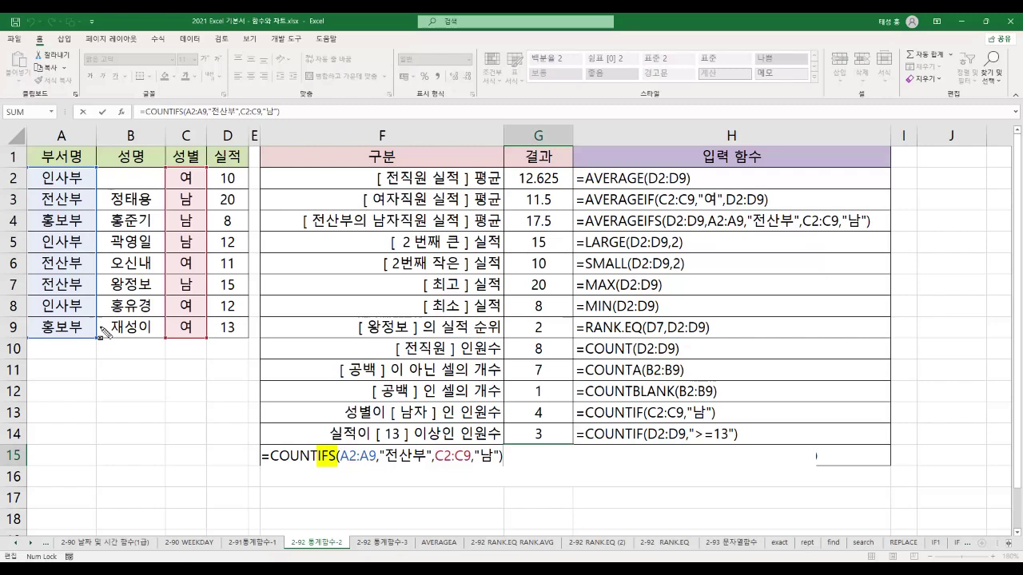
pyautogui.moveTo(337, 456); pyautogui.dragTo(497, 456)
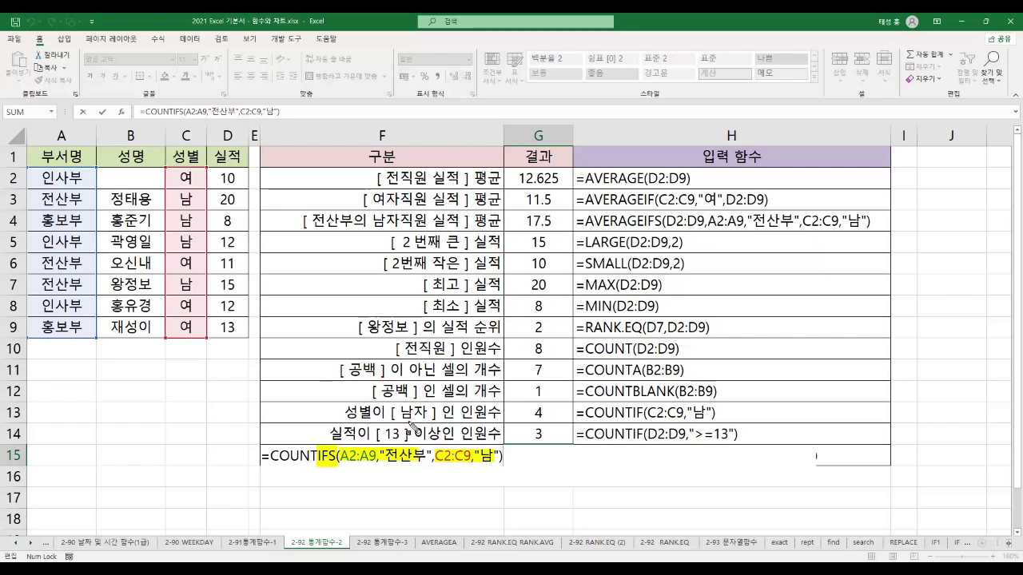
pyautogui.moveTo(316, 466); pyautogui.dragTo(336, 466)
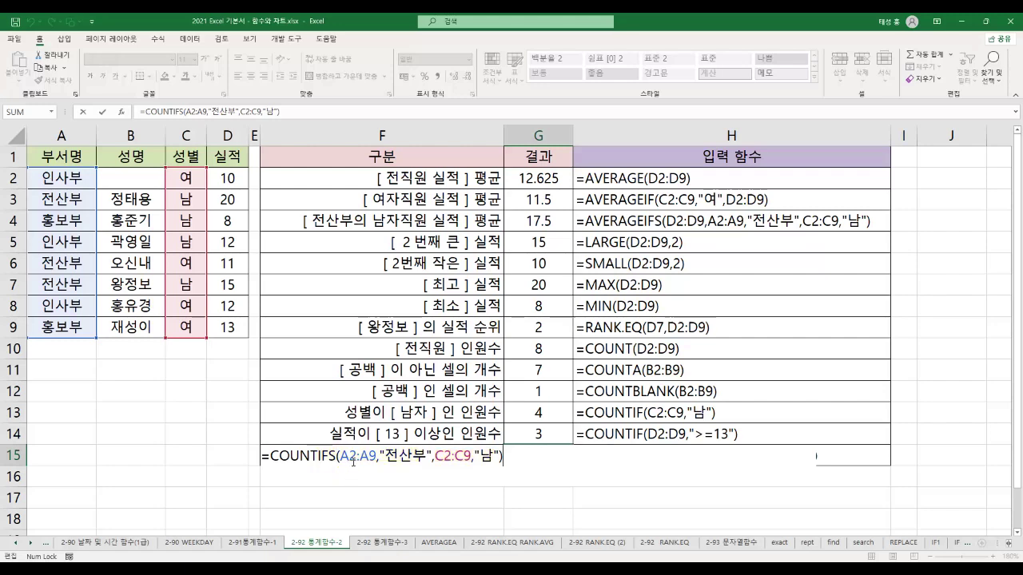
pyautogui.press('Return')
pyautogui.click(537, 455)
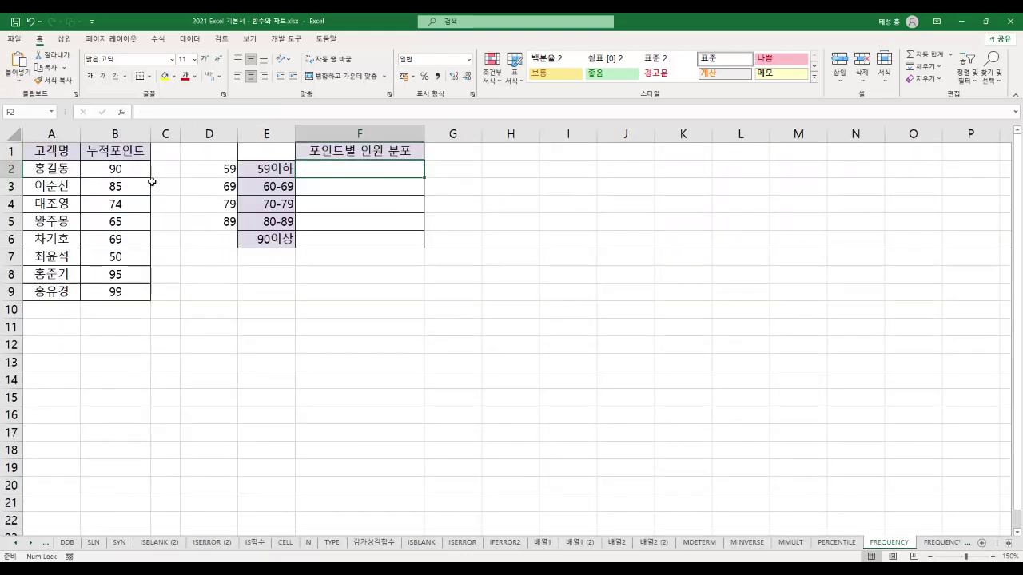
# Review the 누적포인트 data and the point-range labels in E2:E6 on the FREQUENCY sheet
pyautogui.click(133, 171)
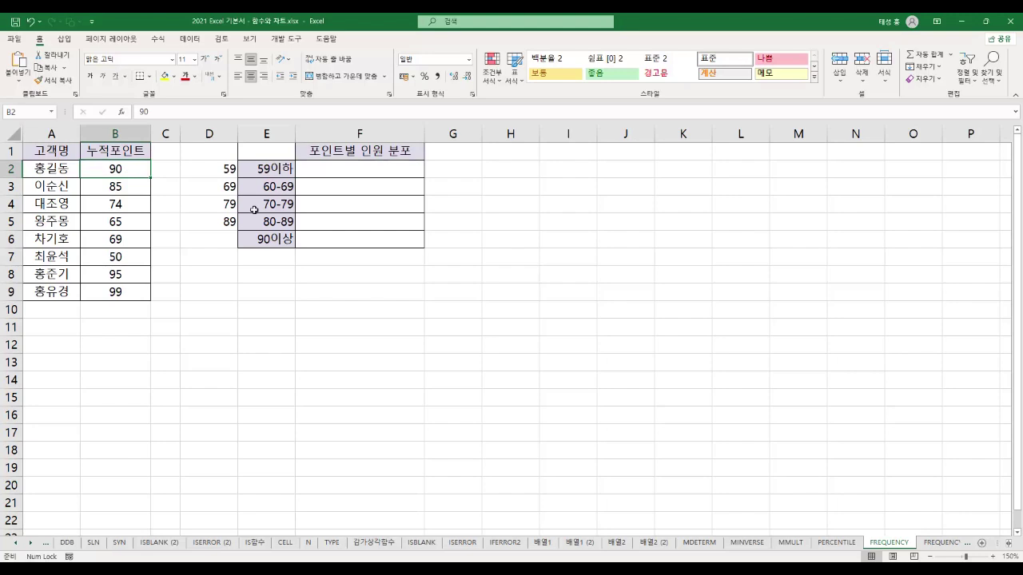
pyautogui.click(267, 168)
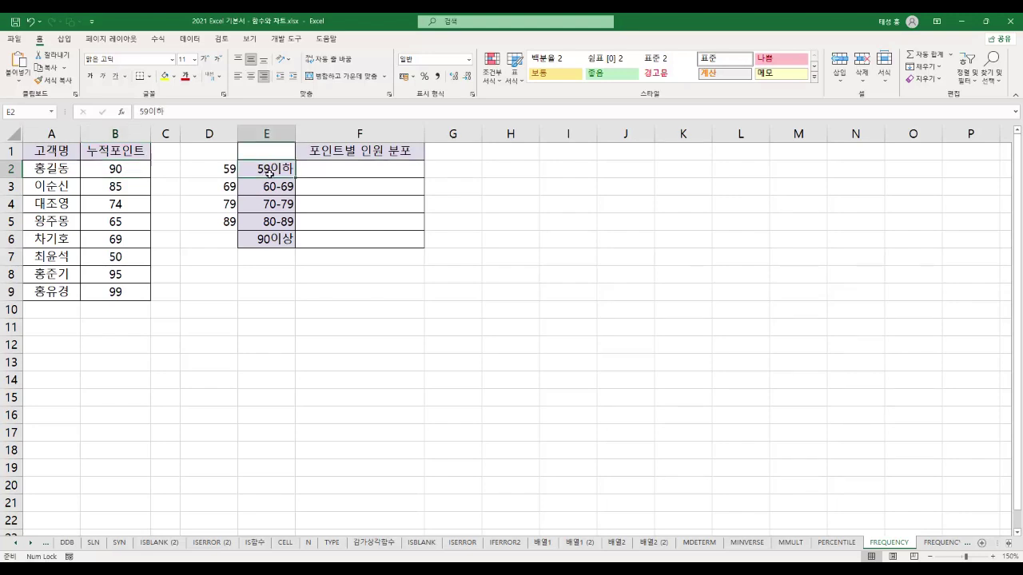
pyautogui.click(268, 189)
pyautogui.click(265, 204)
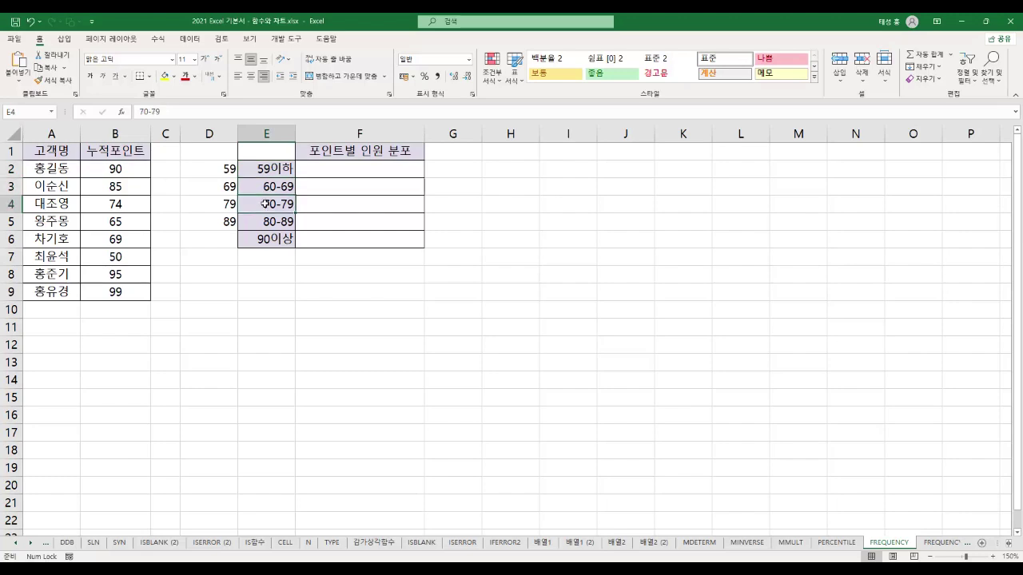
pyautogui.click(266, 223)
pyautogui.click(281, 242)
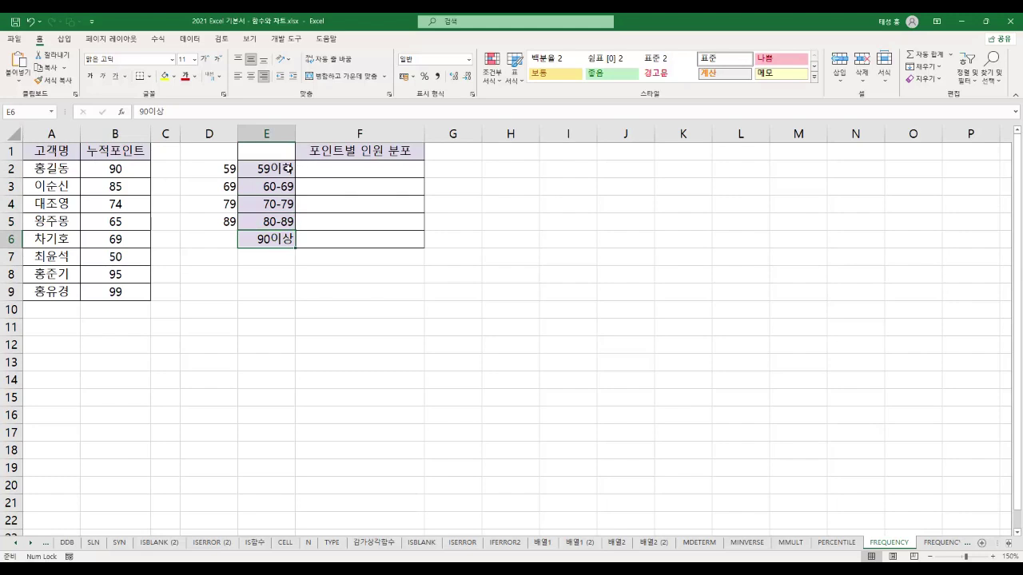
# Compare the upper limits in D2:D5 with the matching point-range labels in column E
pyautogui.click(222, 172)
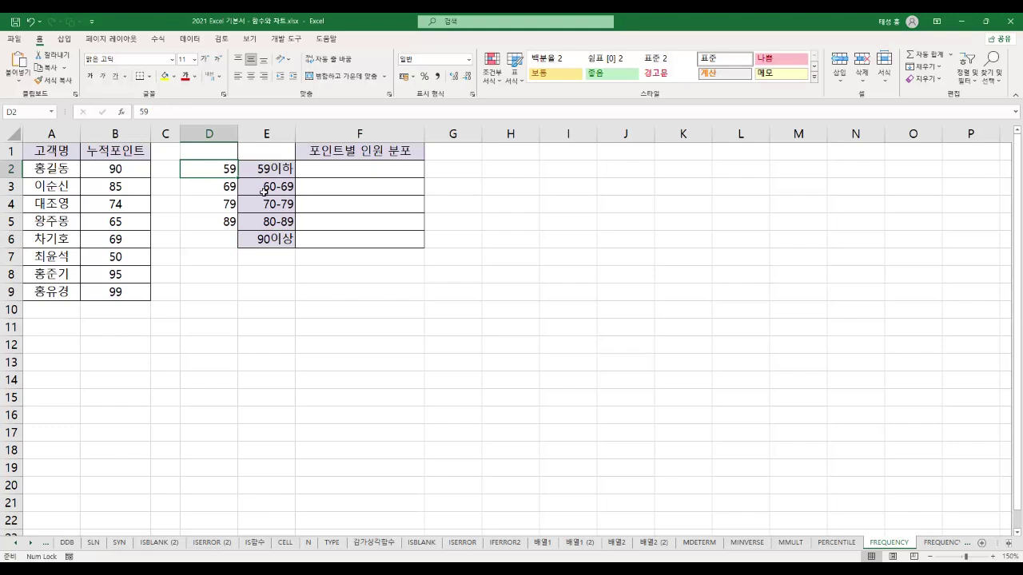
pyautogui.click(222, 192)
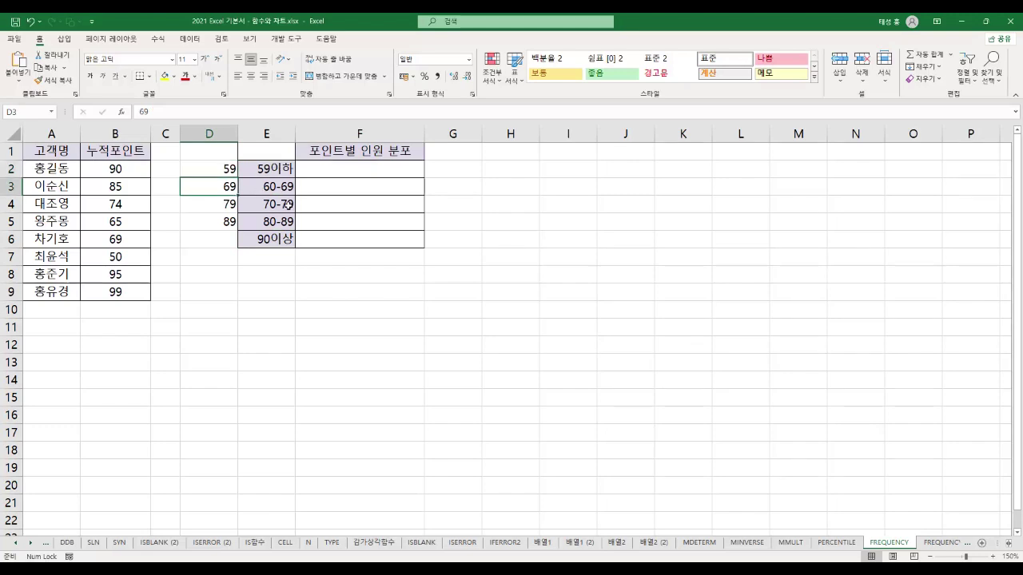
pyautogui.click(213, 206)
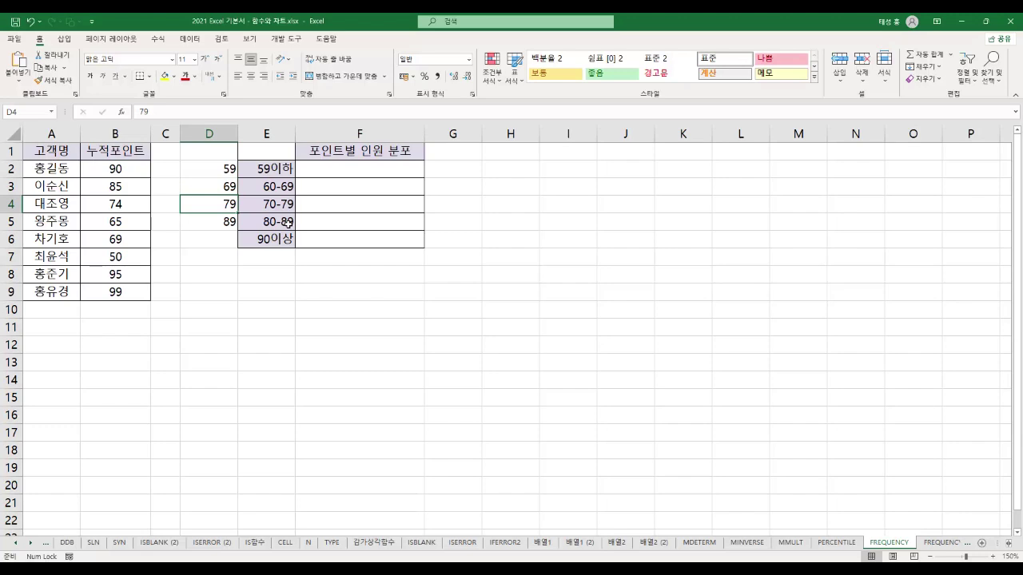
pyautogui.click(221, 224)
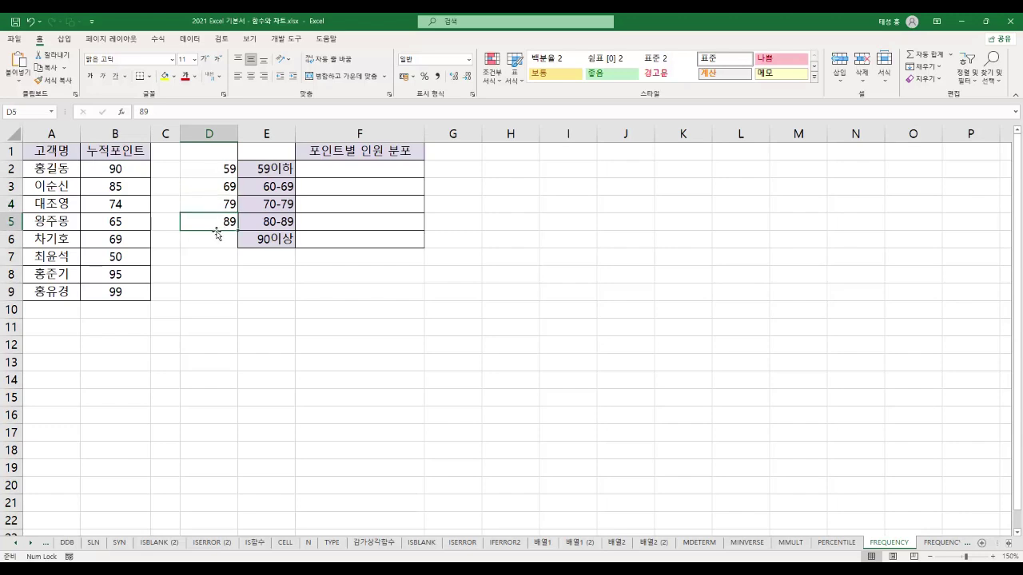
# Enter =FREQUENCY(B2:B9,D2:D5) in F2 to calculate the 포인트별 인원 분포 column
pyautogui.click(336, 171)
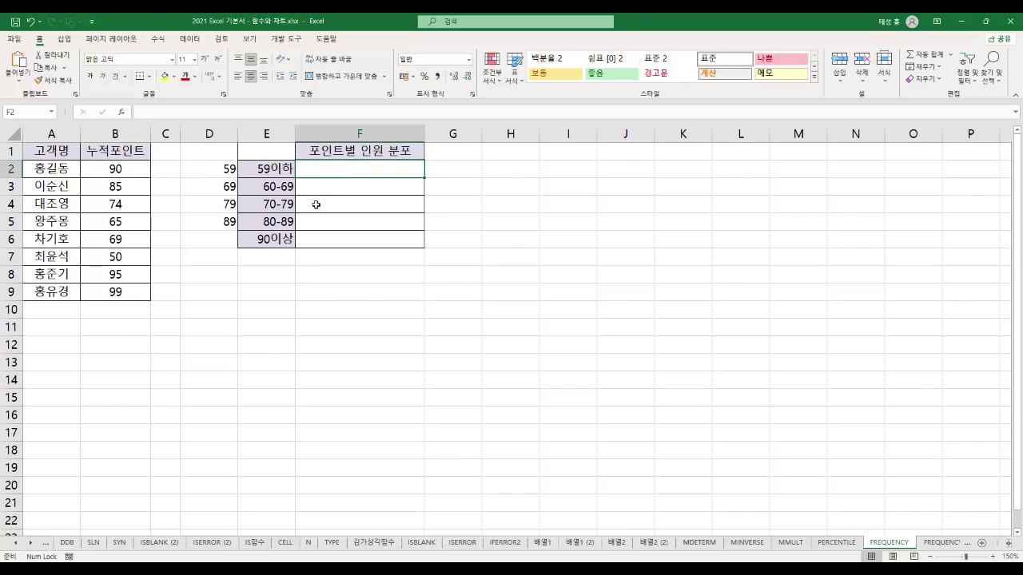
pyautogui.write('=fre')
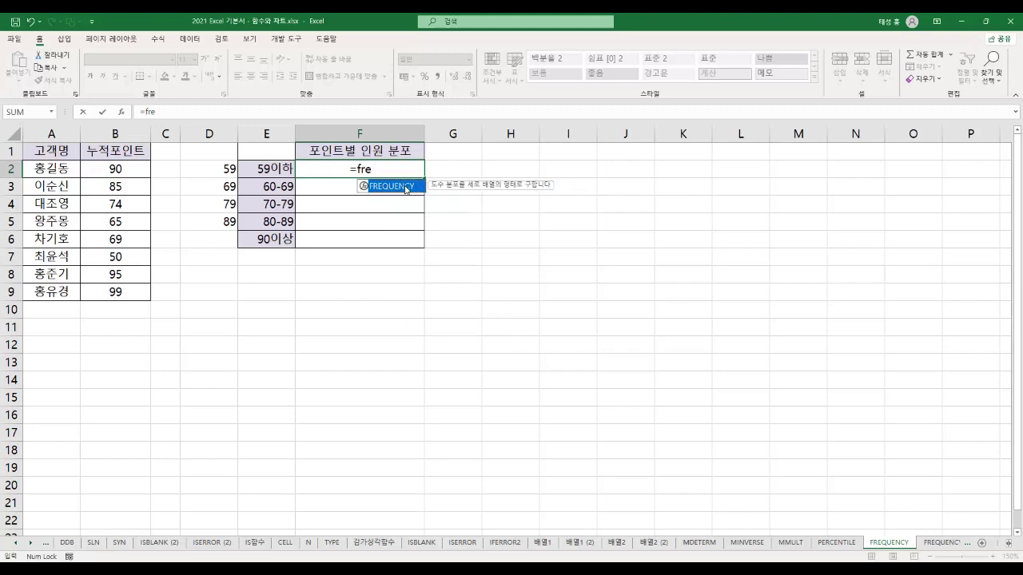
pyautogui.doubleClick(406, 187)
pyautogui.moveTo(127, 169); pyautogui.dragTo(133, 289)
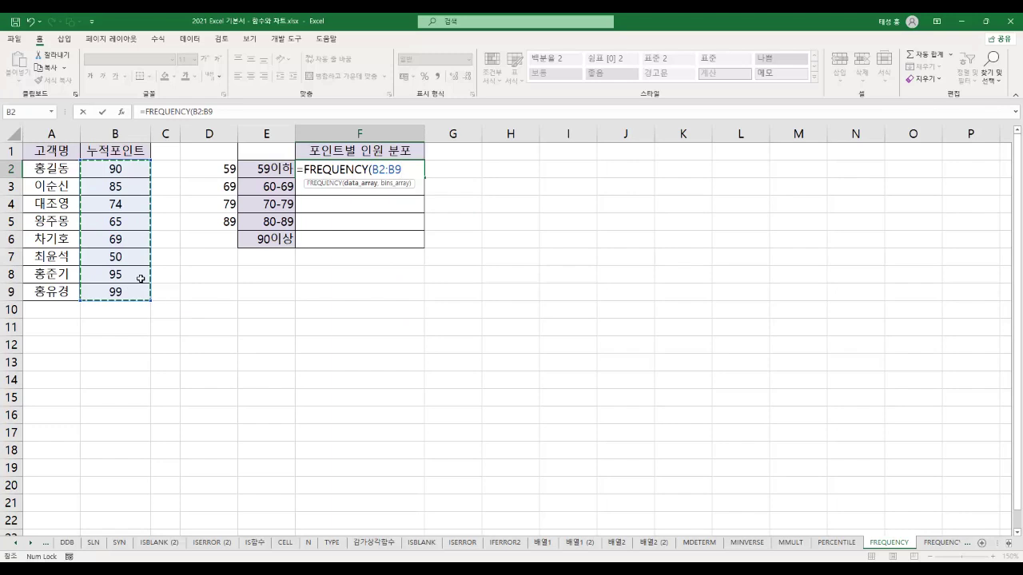
pyautogui.write(',')
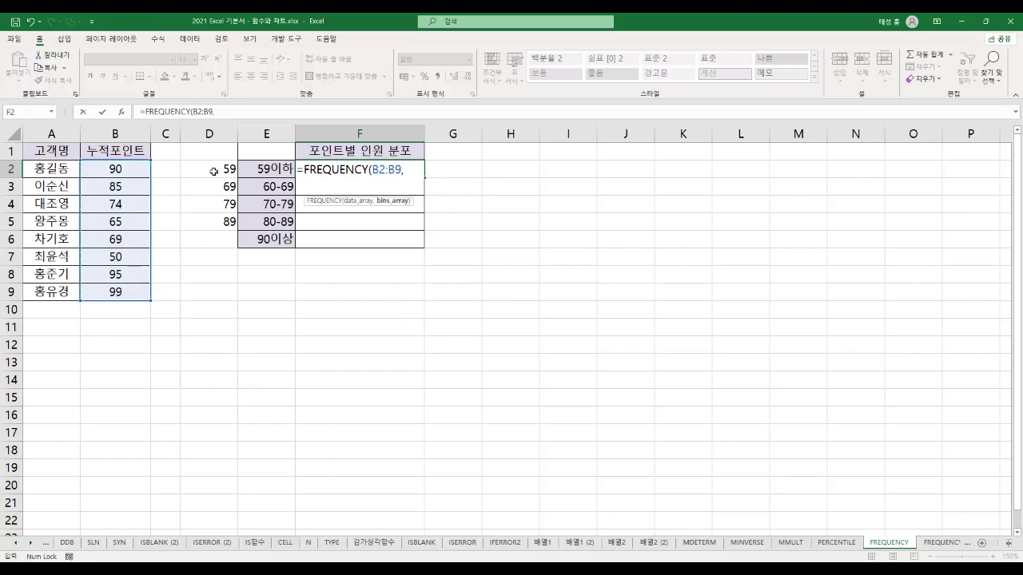
pyautogui.moveTo(210, 167); pyautogui.dragTo(216, 227)
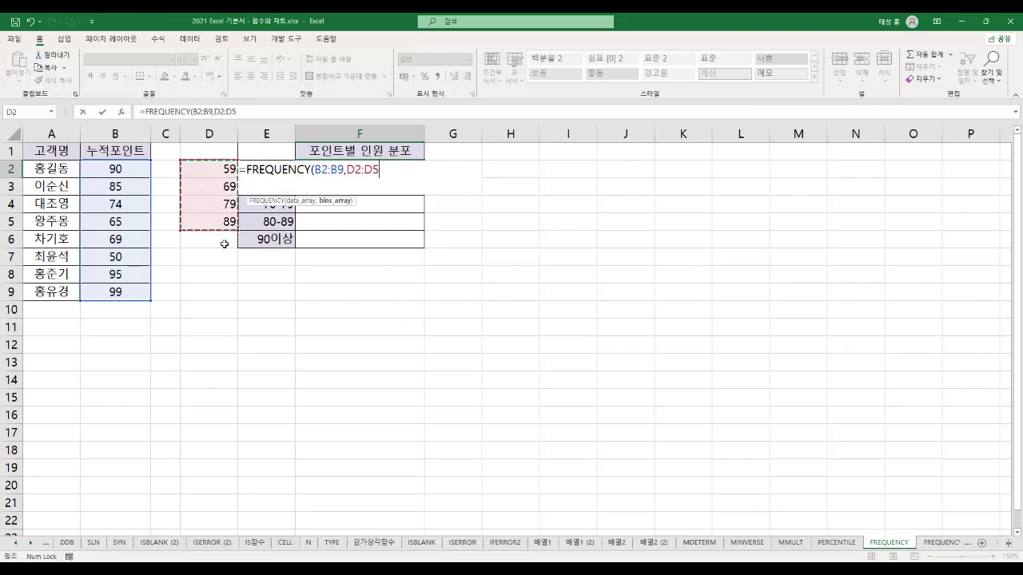
pyautogui.write(')')
pyautogui.press('Return')
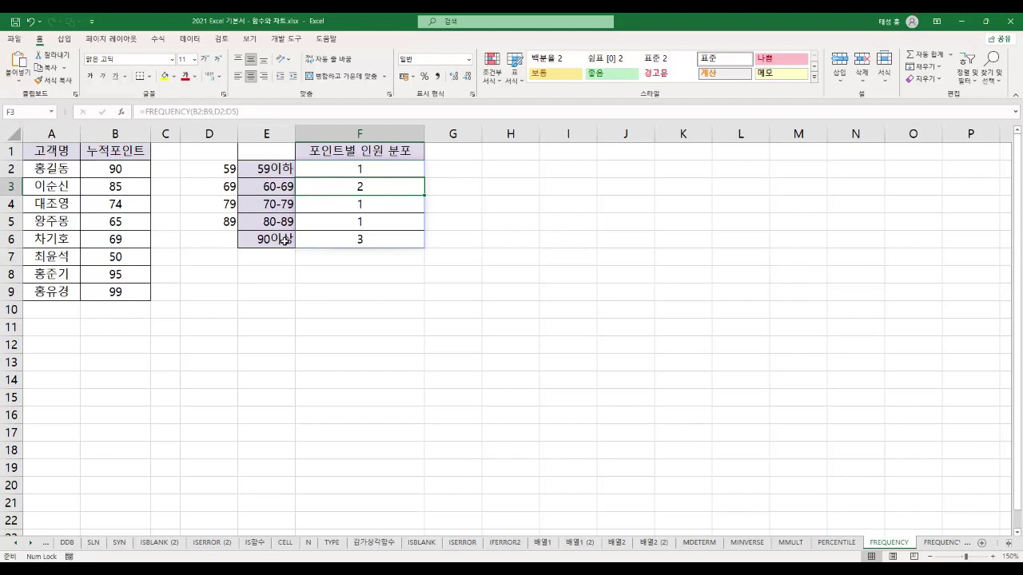
# Examine the FREQUENCY formula in F2, matching its data array to B2:B9 and its bins array to D2:D5
pyautogui.click(330, 169)
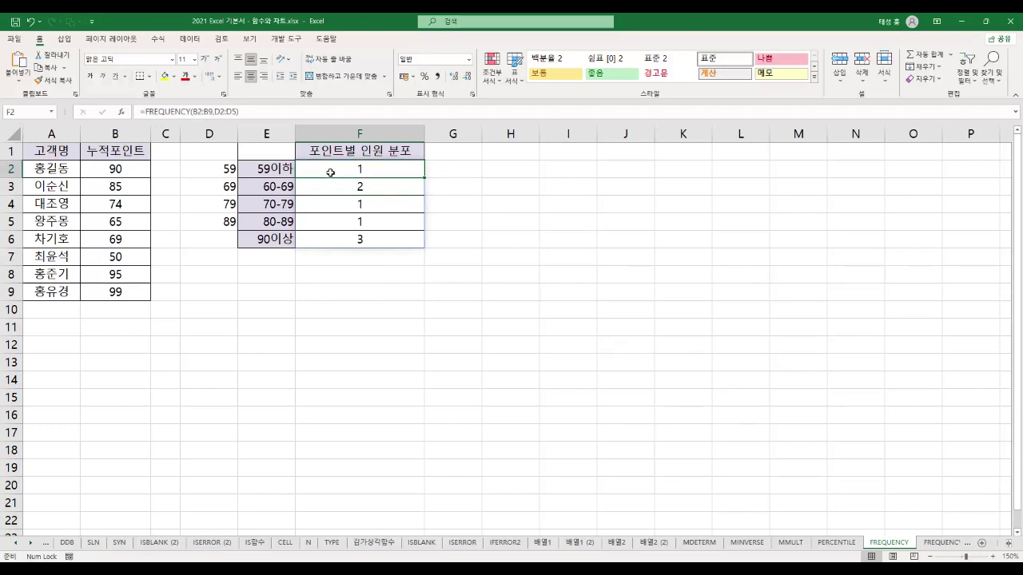
pyautogui.doubleClick(330, 172)
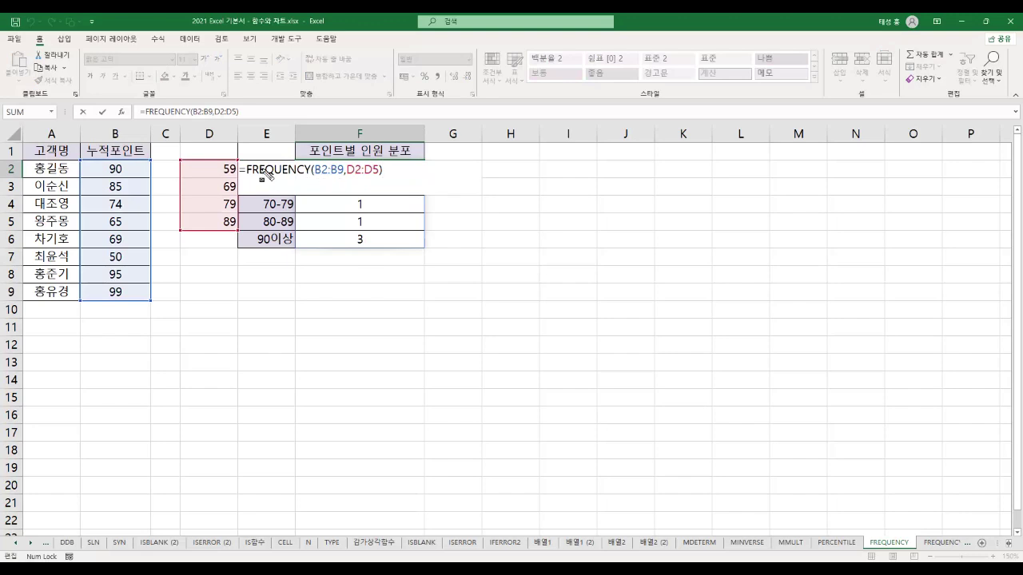
pyautogui.moveTo(242, 169); pyautogui.dragTo(310, 175)
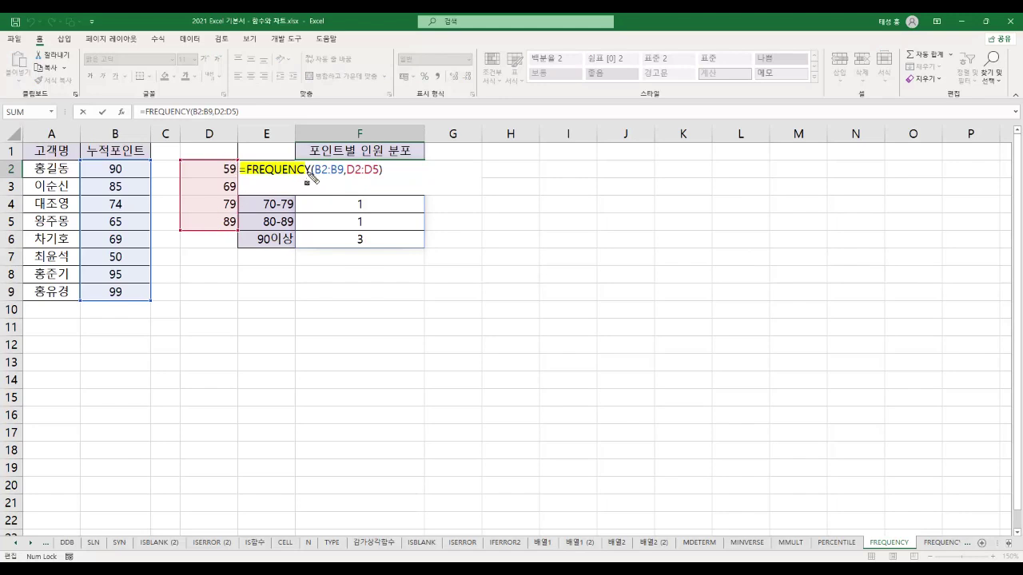
pyautogui.moveTo(316, 169); pyautogui.dragTo(343, 177)
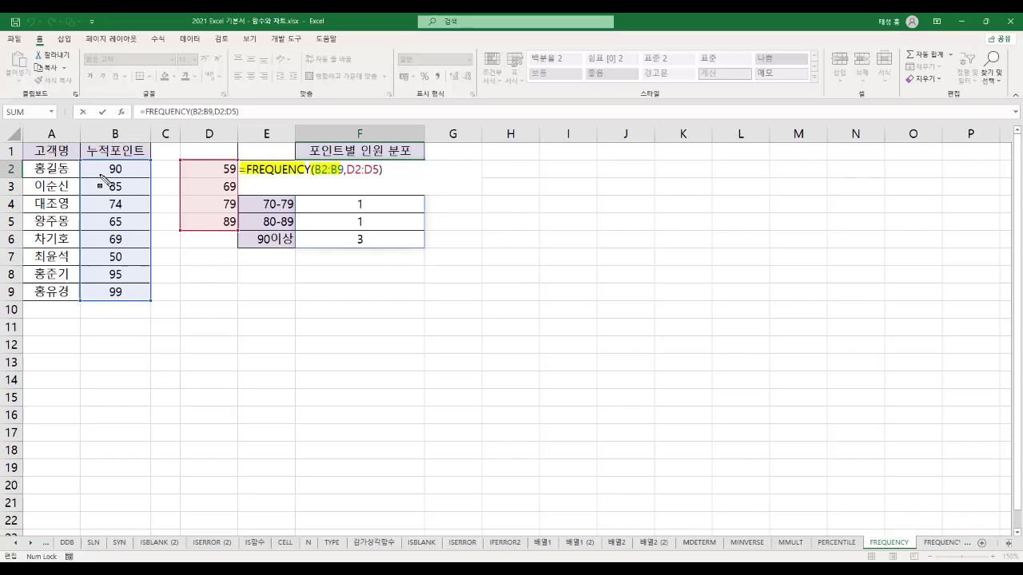
pyautogui.moveTo(89, 167); pyautogui.dragTo(144, 297)
pyautogui.moveTo(224, 169); pyautogui.dragTo(239, 235)
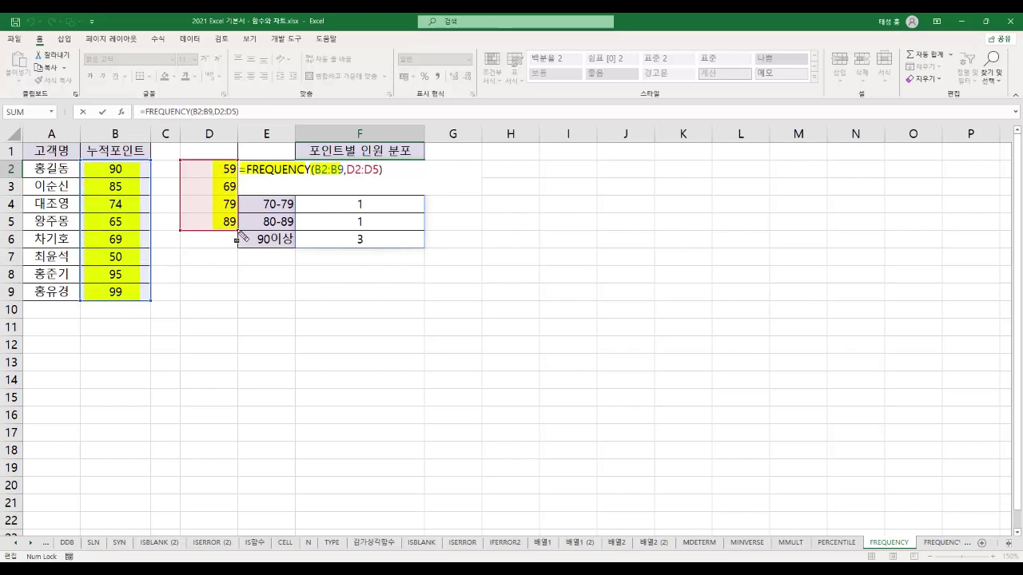
pyautogui.moveTo(347, 171); pyautogui.dragTo(383, 172)
pyautogui.press('Escape')
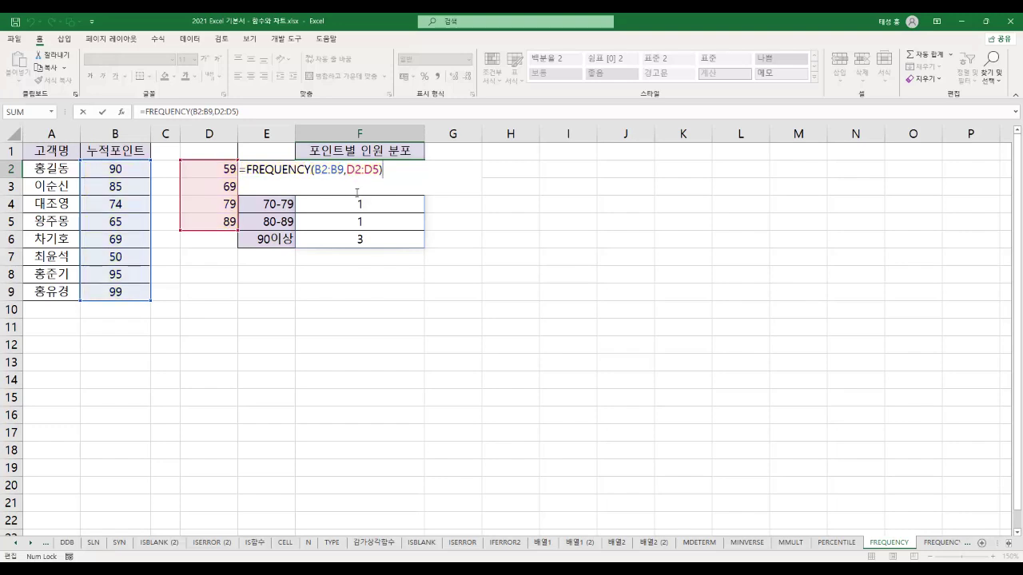
pyautogui.press('Return')
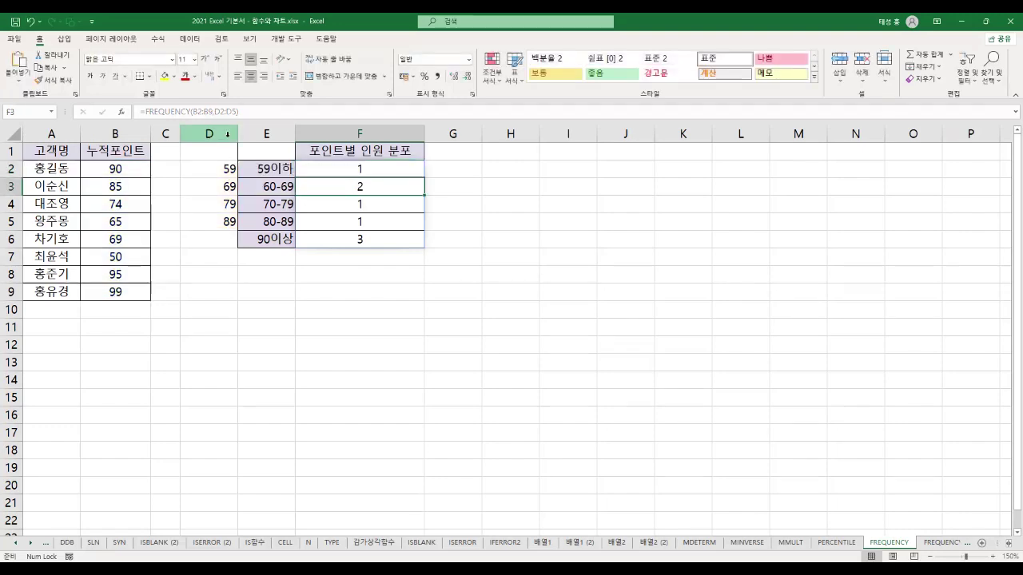
# Hide column D, which holds the upper limits of the point ranges
pyautogui.click(224, 133)
pyautogui.rightClick(224, 134)
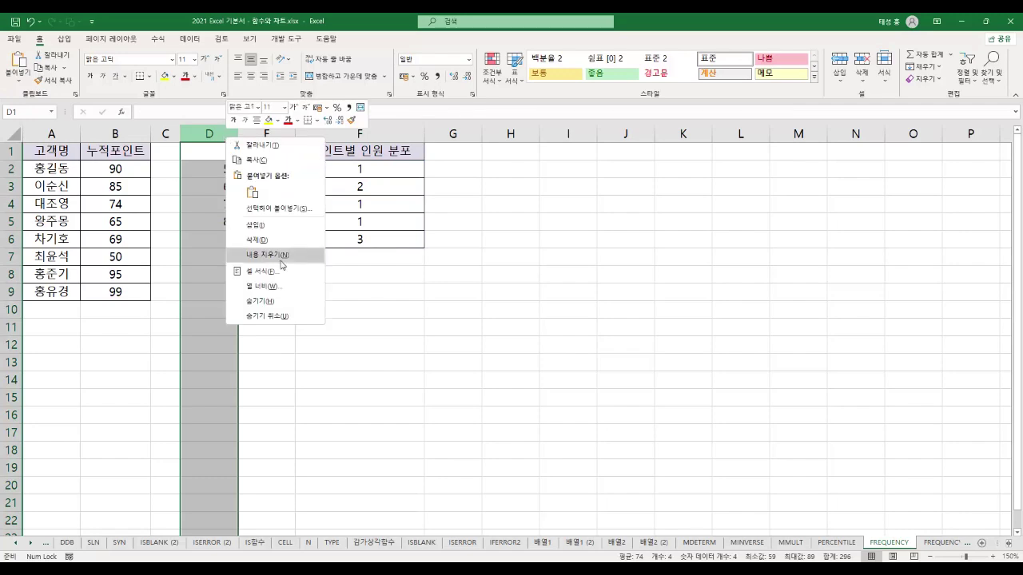
pyautogui.click(279, 299)
pyautogui.click(270, 271)
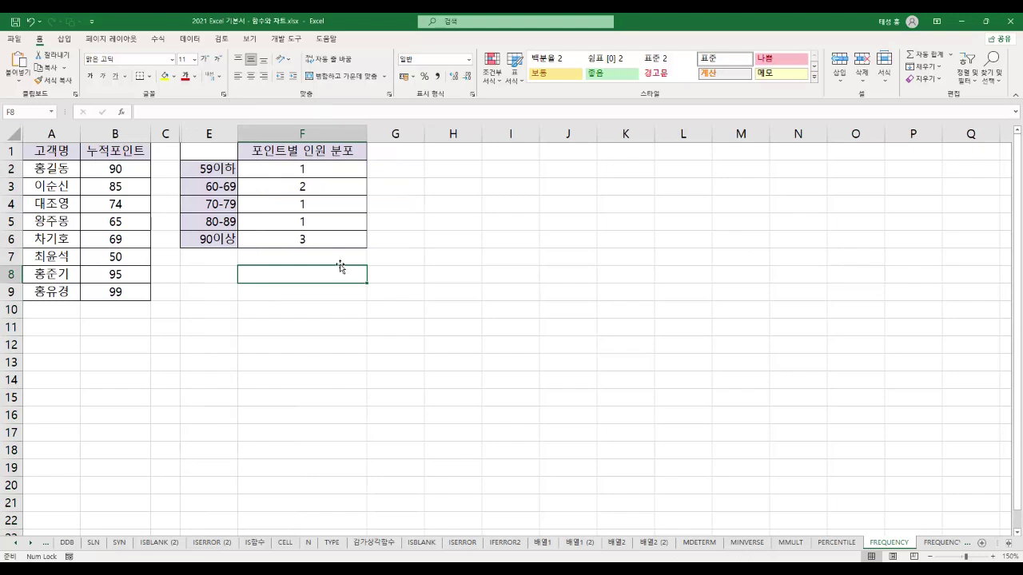
# Switch to the PDF textbook in the browser and review the SUM and SUMIF syntax in the 수학/삼각 함수 table
pyautogui.hotkey('alt', 'Tab')
pyautogui.moveTo(56, 218); pyautogui.dragTo(100, 235)
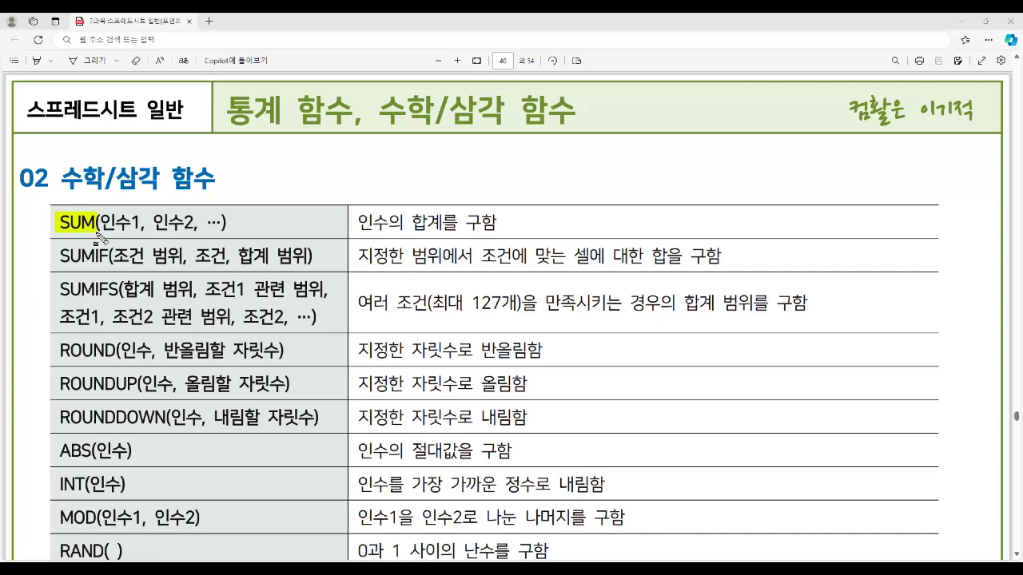
pyautogui.moveTo(409, 217)
pyautogui.mouseDown()
pyautogui.moveTo(416, 231)
pyautogui.moveTo(443, 235)
pyautogui.mouseUp()
pyautogui.moveTo(56, 256); pyautogui.dragTo(105, 267)
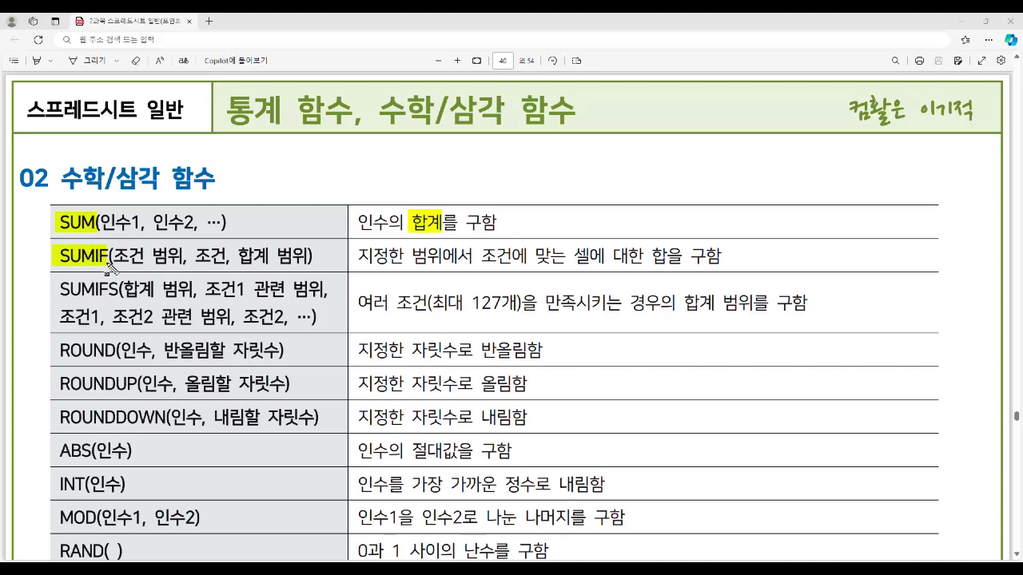
pyautogui.moveTo(108, 266)
pyautogui.mouseDown()
pyautogui.moveTo(116, 258)
pyautogui.moveTo(224, 272)
pyautogui.moveTo(312, 266)
pyautogui.mouseUp()
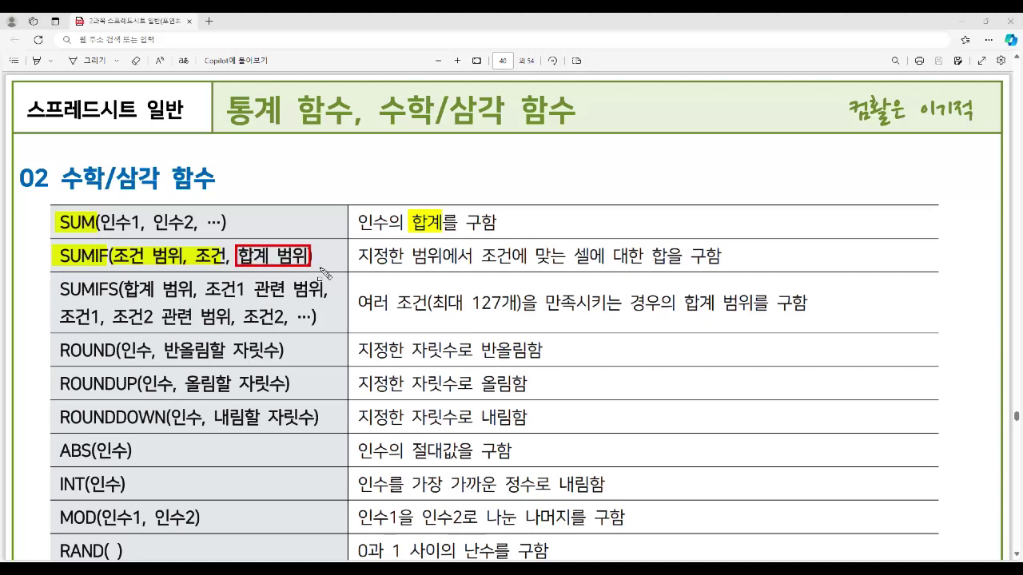
# Review the SUMIF description and the SUMIFS syntax, including its sum range, condition ranges and condition limit, in the 수학/삼각 함수 table
pyautogui.moveTo(358, 257); pyautogui.dragTo(665, 268)
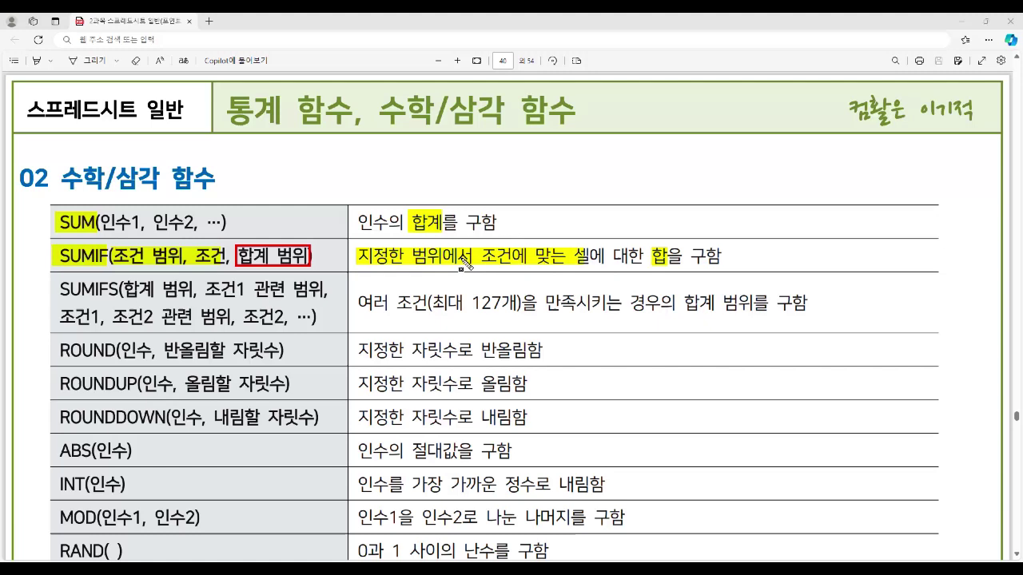
pyautogui.moveTo(57, 290); pyautogui.dragTo(116, 298)
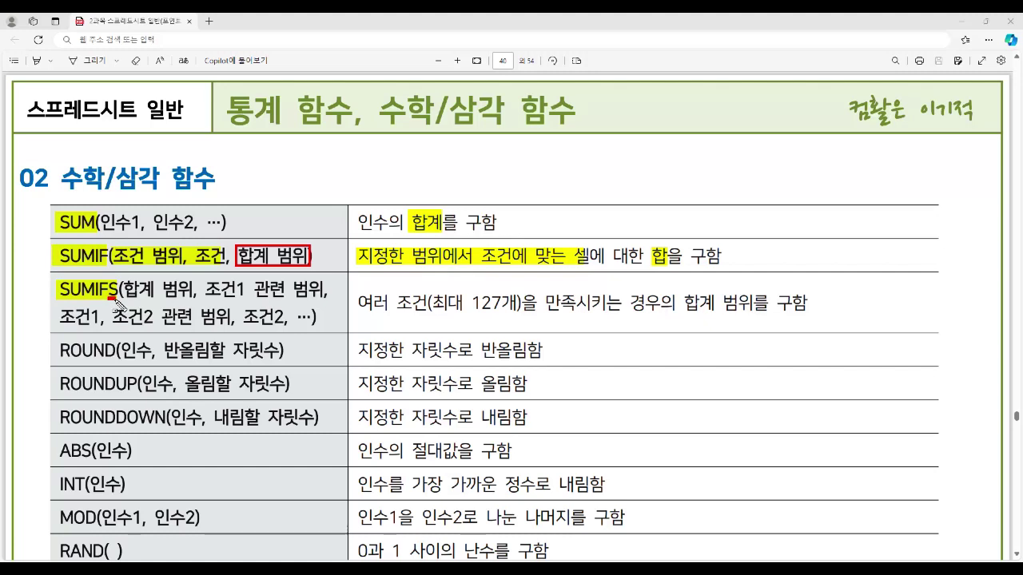
pyautogui.moveTo(123, 281)
pyautogui.mouseDown()
pyautogui.moveTo(163, 302)
pyautogui.moveTo(192, 282)
pyautogui.moveTo(200, 307)
pyautogui.mouseUp()
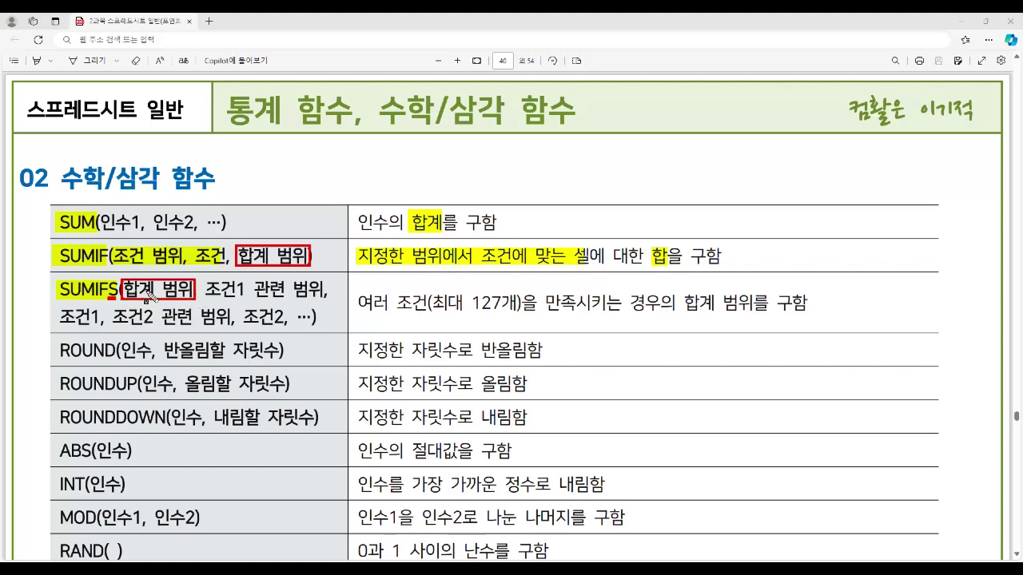
pyautogui.moveTo(205, 292); pyautogui.dragTo(319, 302)
pyautogui.moveTo(58, 316); pyautogui.dragTo(282, 318)
pyautogui.moveTo(431, 311); pyautogui.dragTo(518, 315)
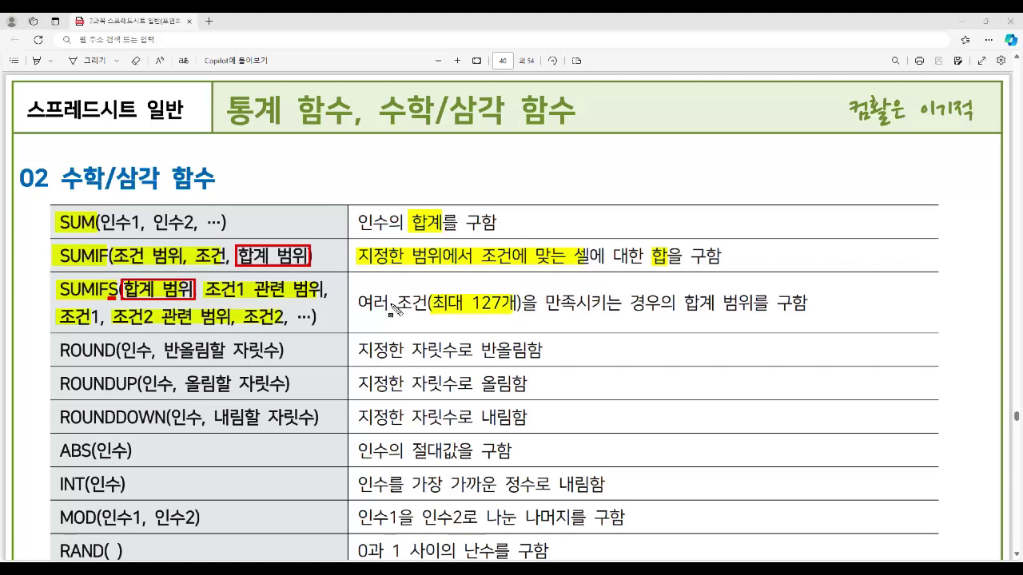
pyautogui.moveTo(683, 304)
pyautogui.mouseDown()
pyautogui.moveTo(711, 305)
pyautogui.moveTo(703, 318)
pyautogui.mouseUp()
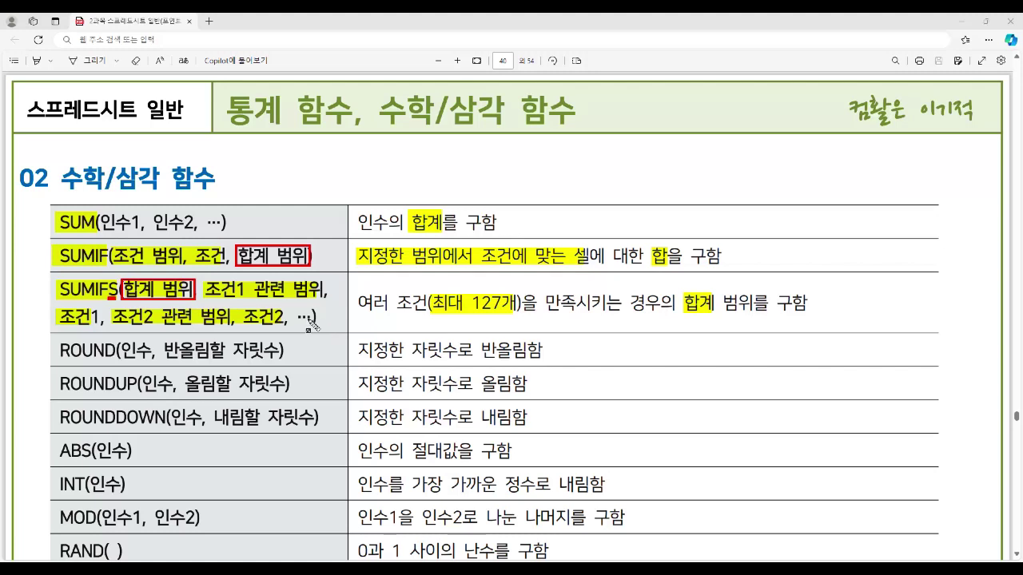
pyautogui.moveTo(50, 217)
pyautogui.mouseDown()
pyautogui.moveTo(63, 240)
pyautogui.moveTo(349, 334)
pyautogui.mouseUp()
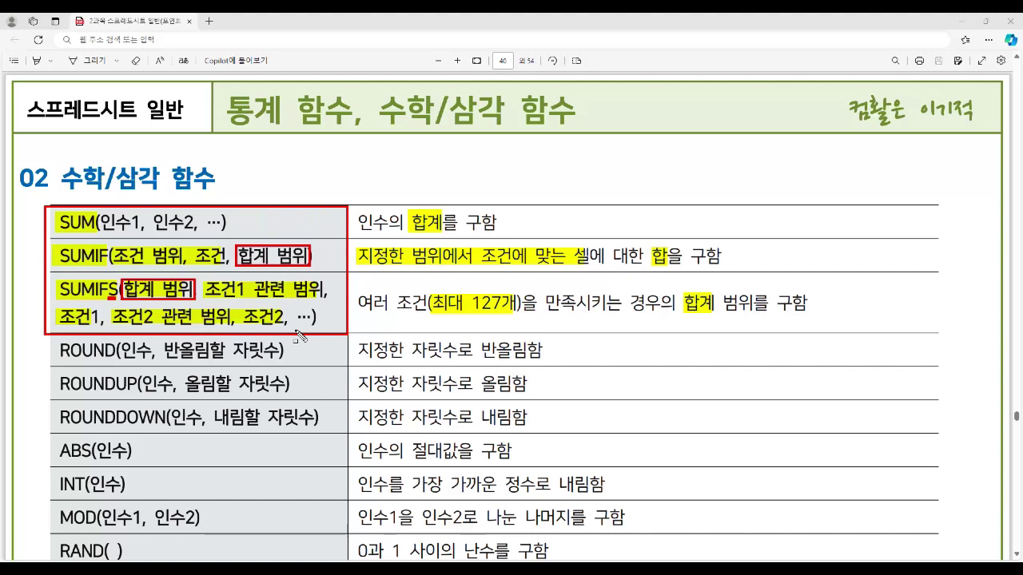
pyautogui.press('Escape')
# Switch to the 함수와 차트 workbook in Excel and examine the SUM formula in G2, matching its argument to D2:D9
pyautogui.click(515, 569)
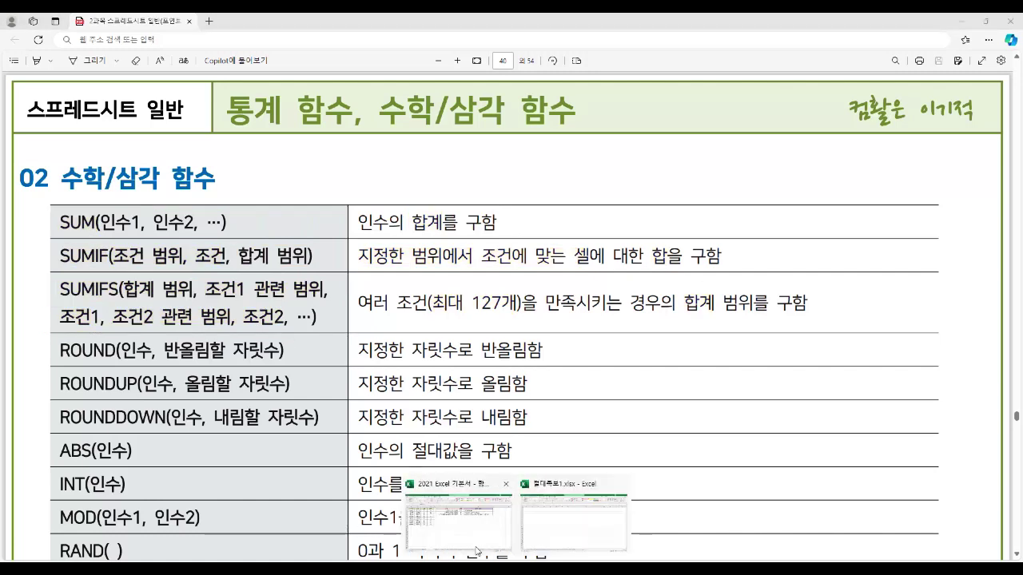
pyautogui.click(497, 523)
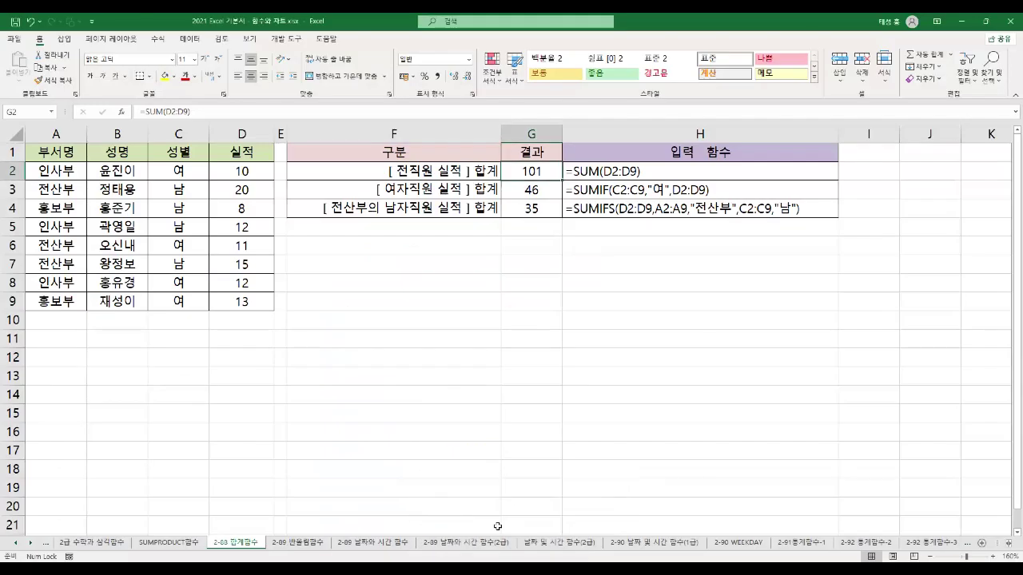
pyautogui.doubleClick(519, 179)
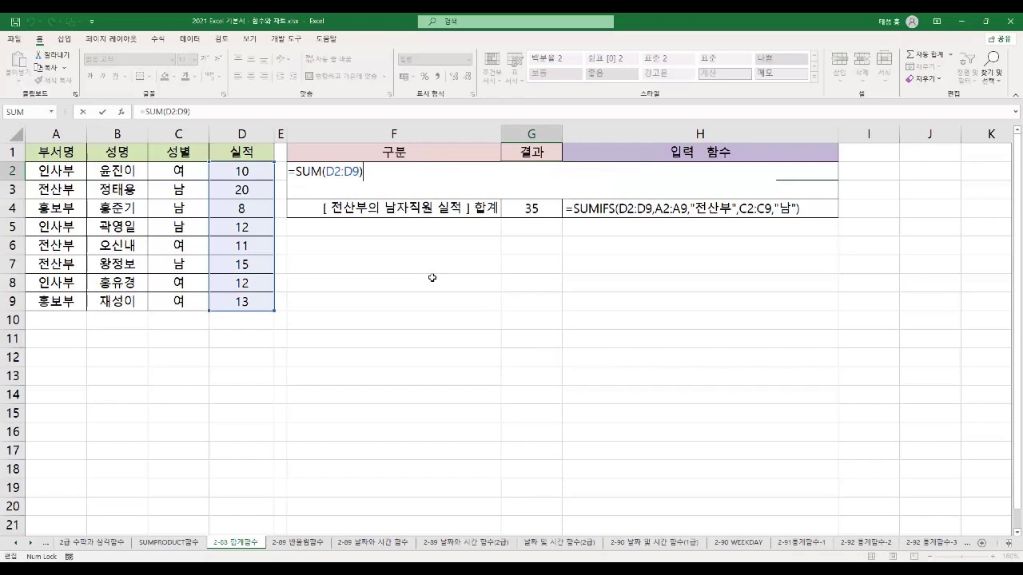
pyautogui.moveTo(218, 167); pyautogui.dragTo(280, 315)
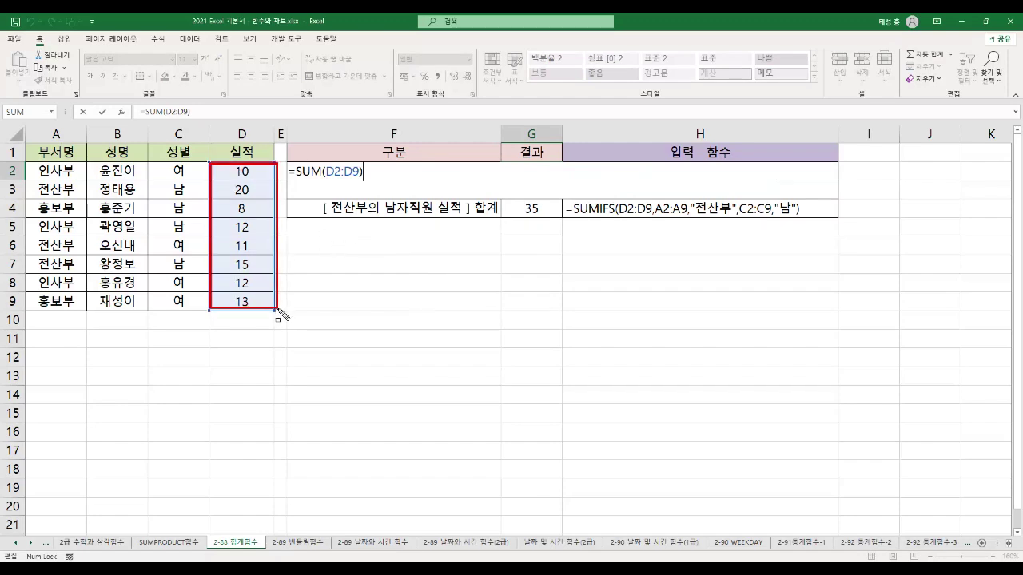
pyautogui.moveTo(289, 156); pyautogui.dragTo(368, 193)
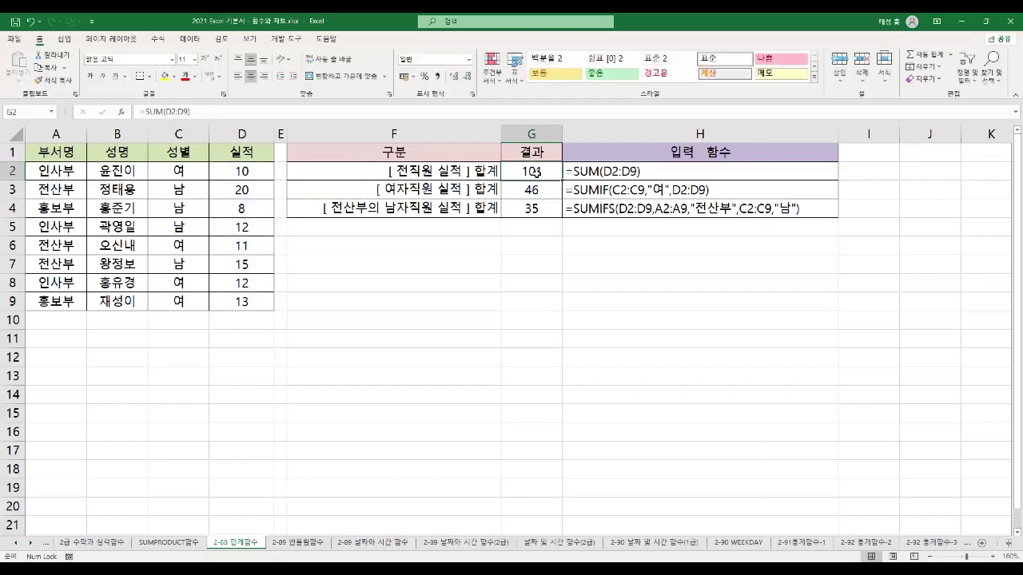
# Examine the SUMIF formula in G3, checking its condition range C2:C9, condition "여" and sum range D2:D9
pyautogui.click(530, 192)
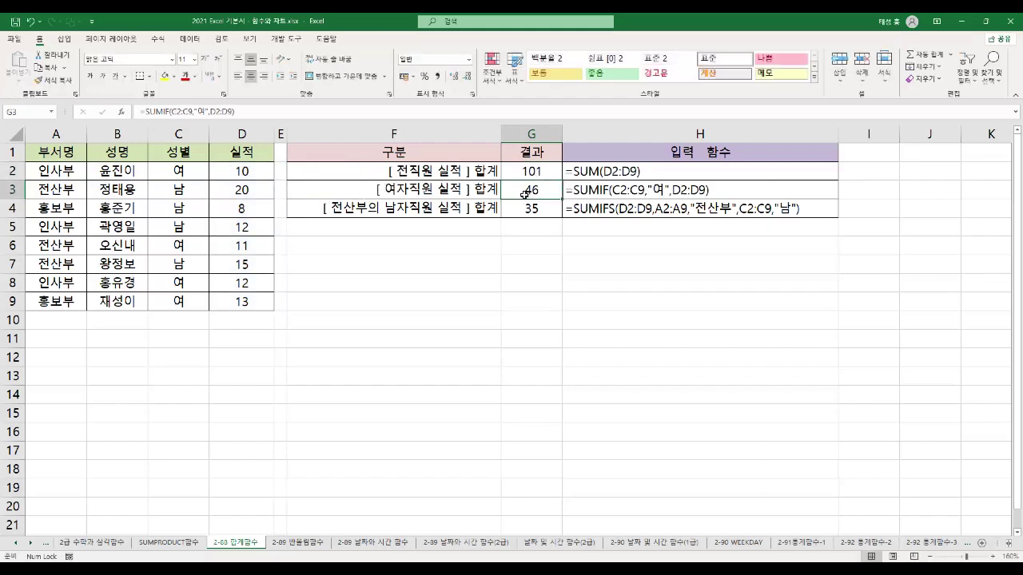
pyautogui.doubleClick(525, 194)
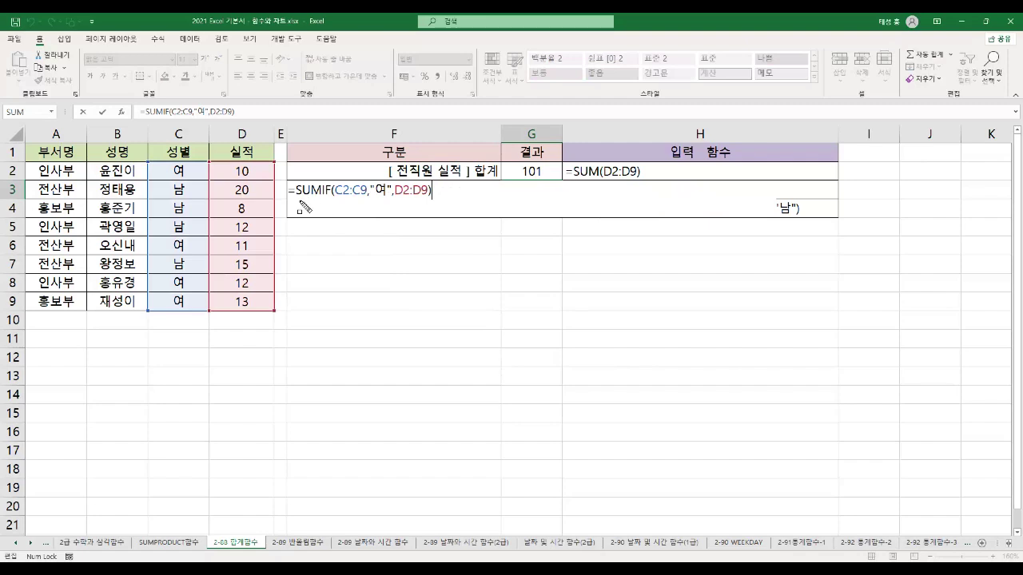
pyautogui.moveTo(288, 183); pyautogui.dragTo(333, 198)
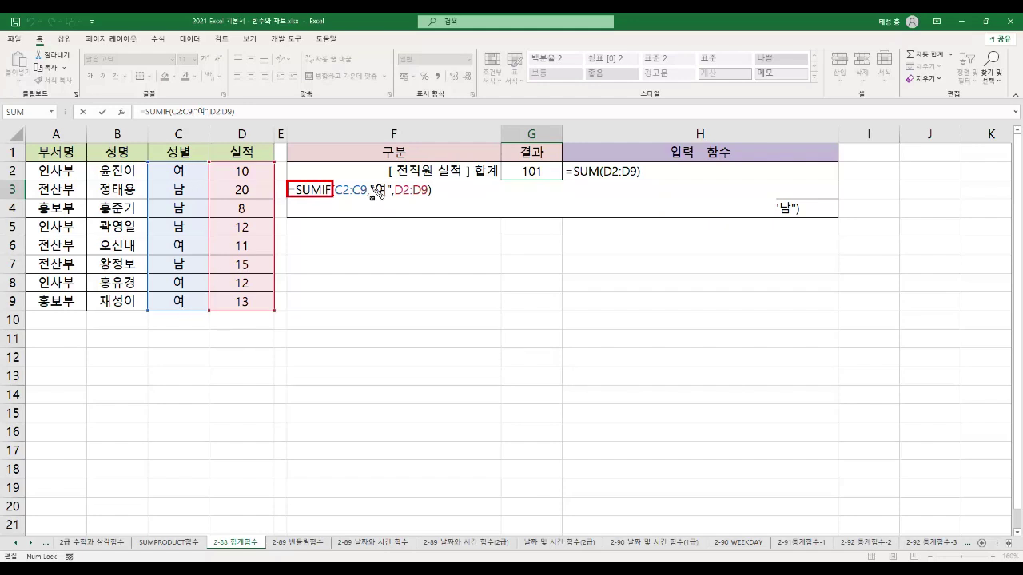
pyautogui.moveTo(335, 192); pyautogui.dragTo(390, 195)
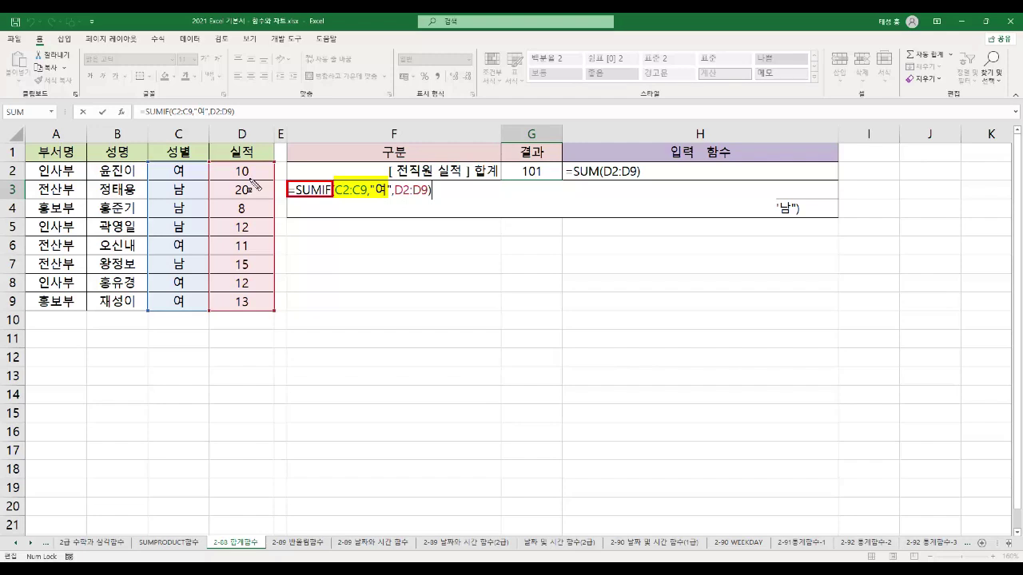
pyautogui.moveTo(394, 190); pyautogui.dragTo(432, 192)
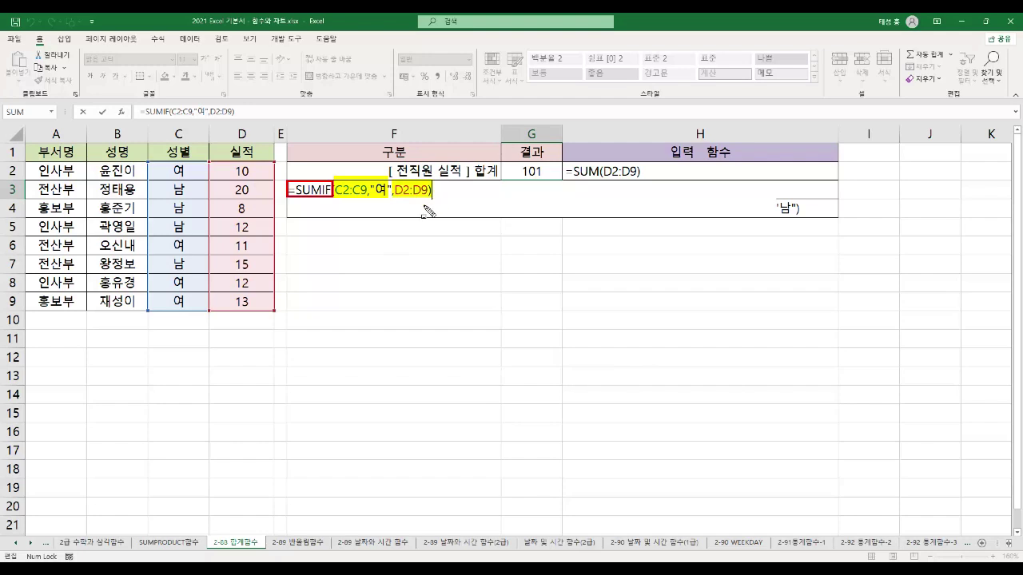
pyautogui.moveTo(392, 182); pyautogui.dragTo(433, 200)
pyautogui.press('Escape')
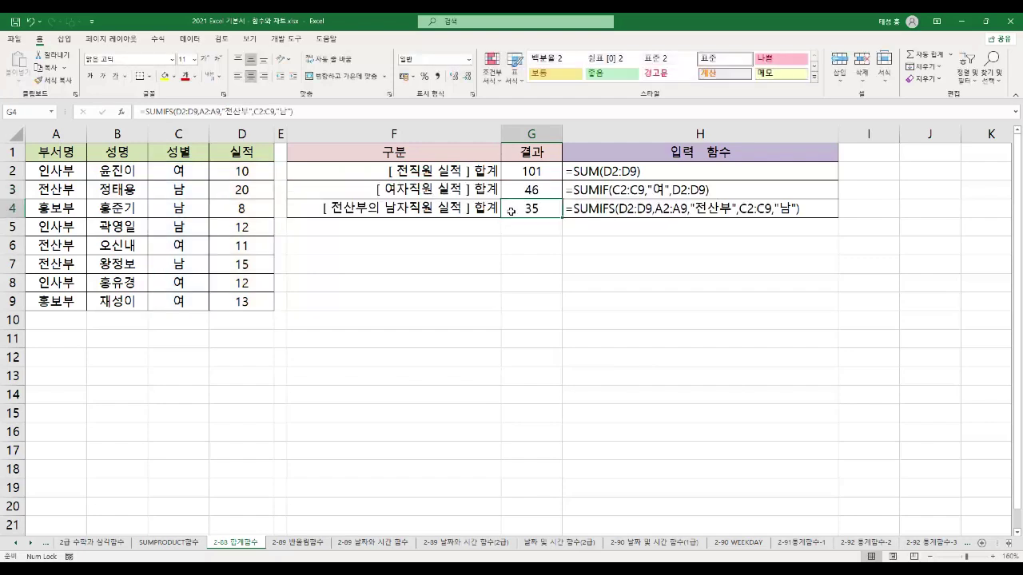
# Examine the SUMIFS formula in G4, checking its sum range D2:D9 and the conditions "전산부" in A2:A9 and "남" in C2:C9
pyautogui.doubleClick(512, 211)
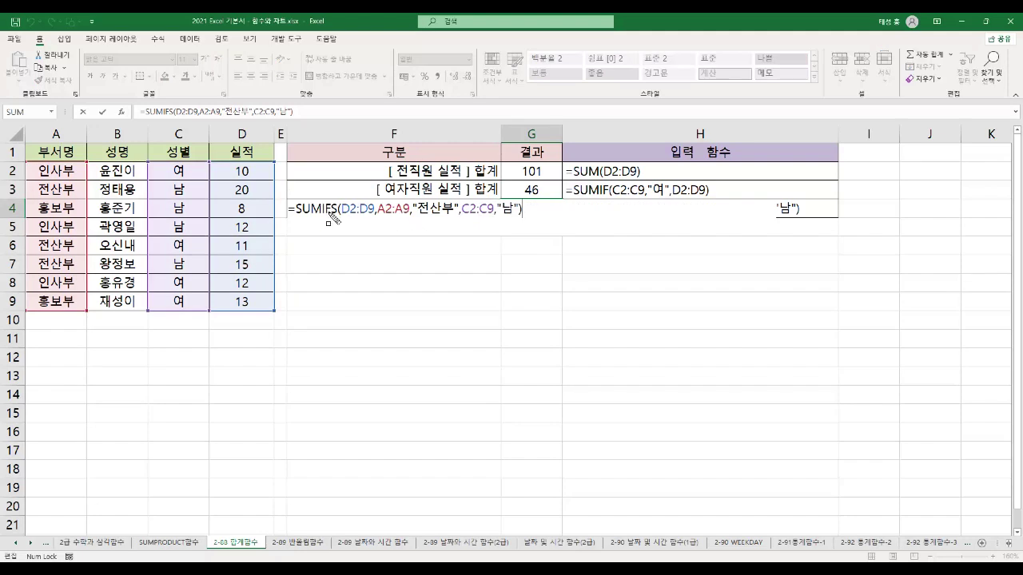
pyautogui.moveTo(284, 195)
pyautogui.mouseDown()
pyautogui.moveTo(337, 216)
pyautogui.moveTo(520, 209)
pyautogui.mouseUp()
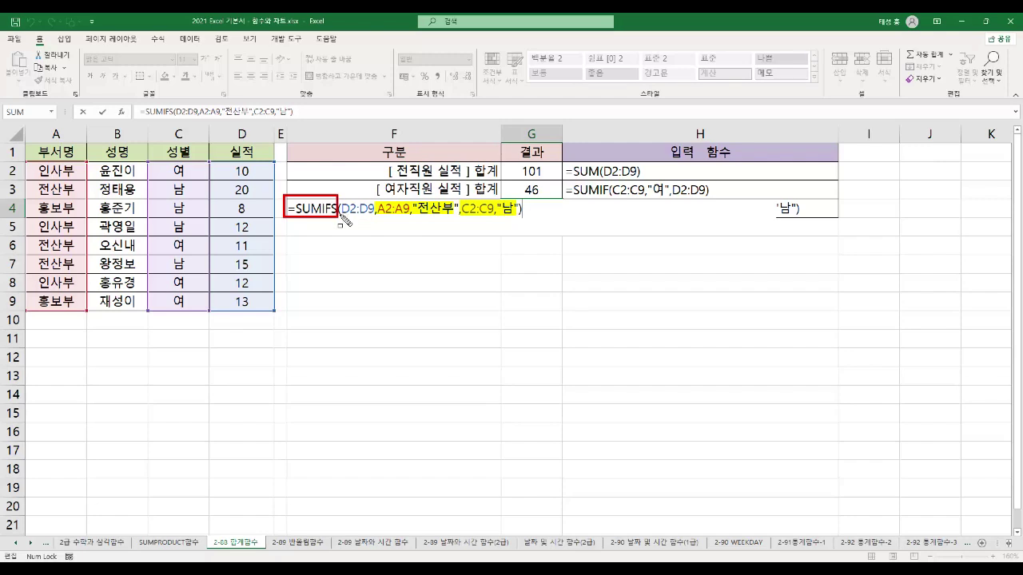
pyautogui.moveTo(341, 216); pyautogui.dragTo(374, 217)
pyautogui.moveTo(289, 210); pyautogui.dragTo(339, 212)
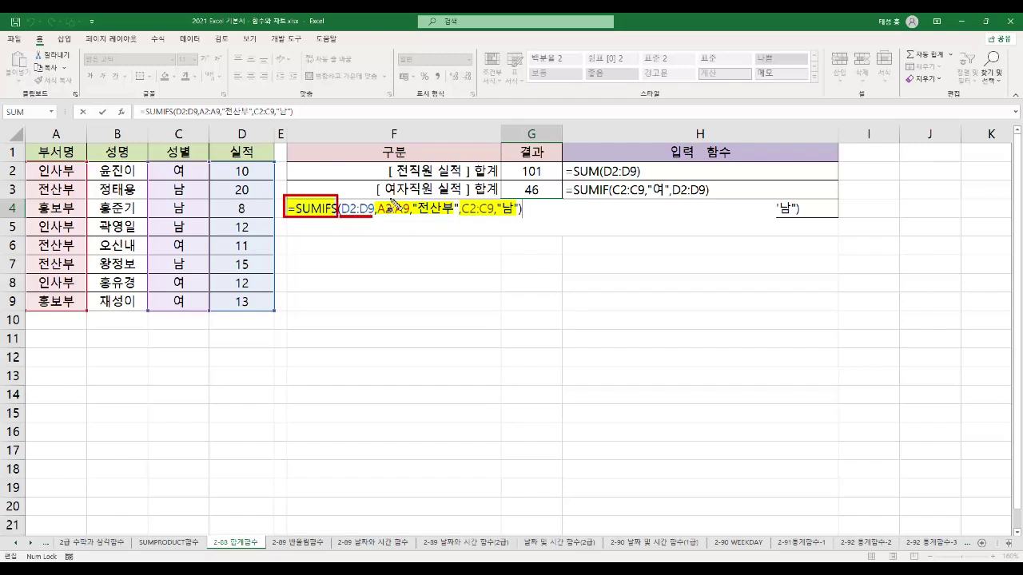
pyautogui.press('e')
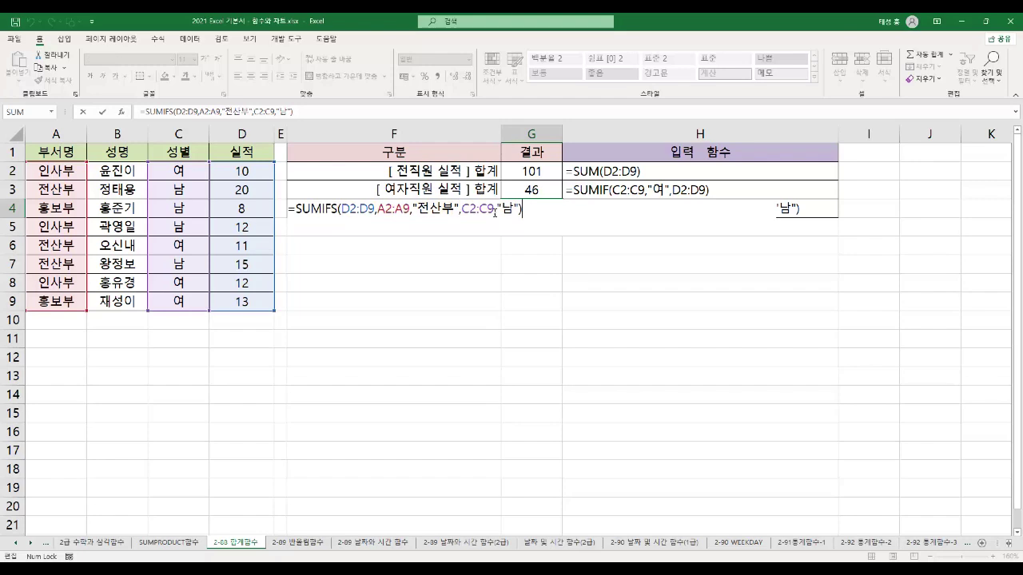
pyautogui.press('Return')
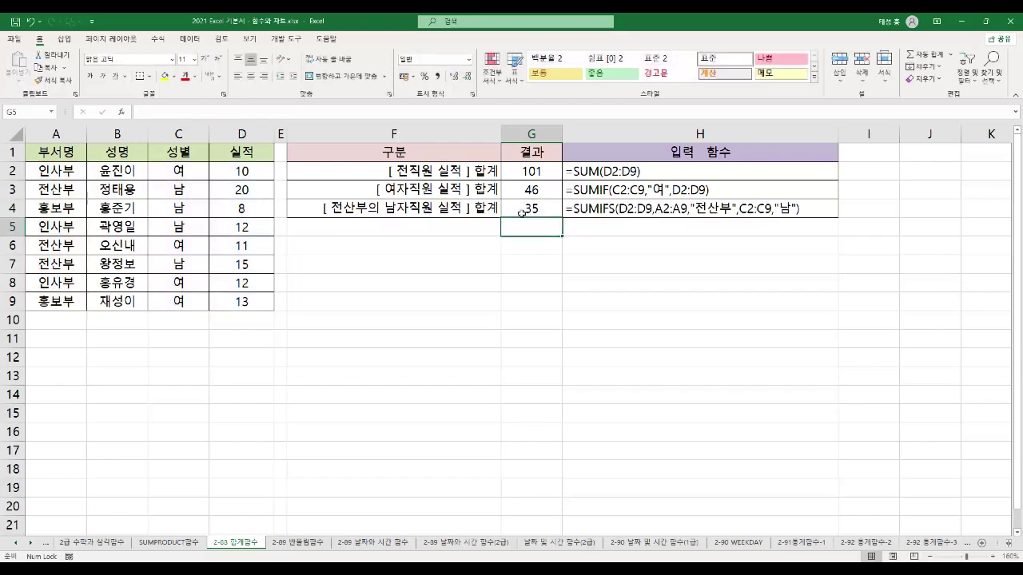
# Switch to the PDF textbook in the browser and review the syntax and descriptions of ROUND, ROUNDUP and ROUNDDOWN
pyautogui.hotkey('alt', 'Tab')
pyautogui.moveTo(49, 273); pyautogui.dragTo(117, 273)
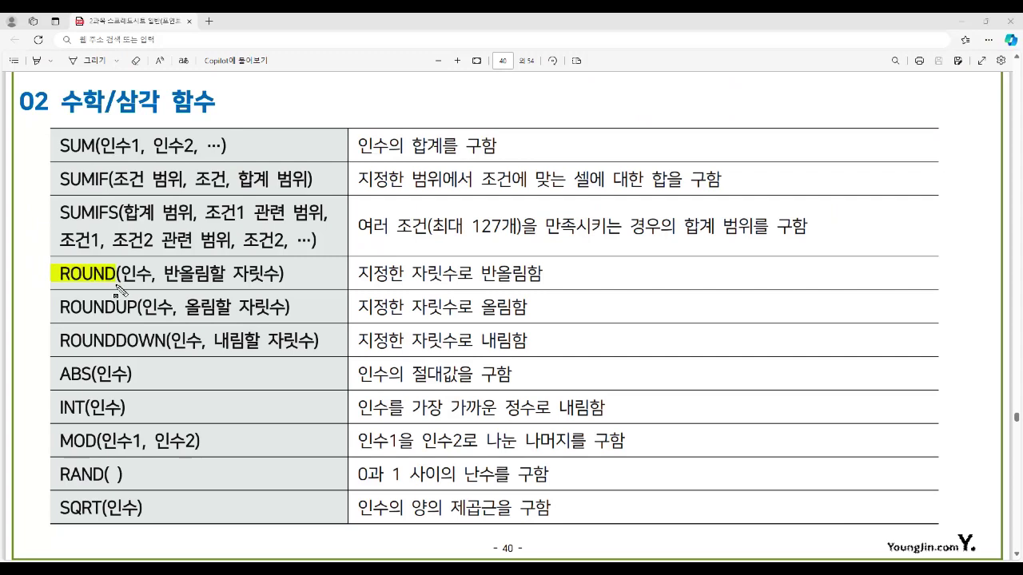
pyautogui.moveTo(478, 274); pyautogui.dragTo(526, 273)
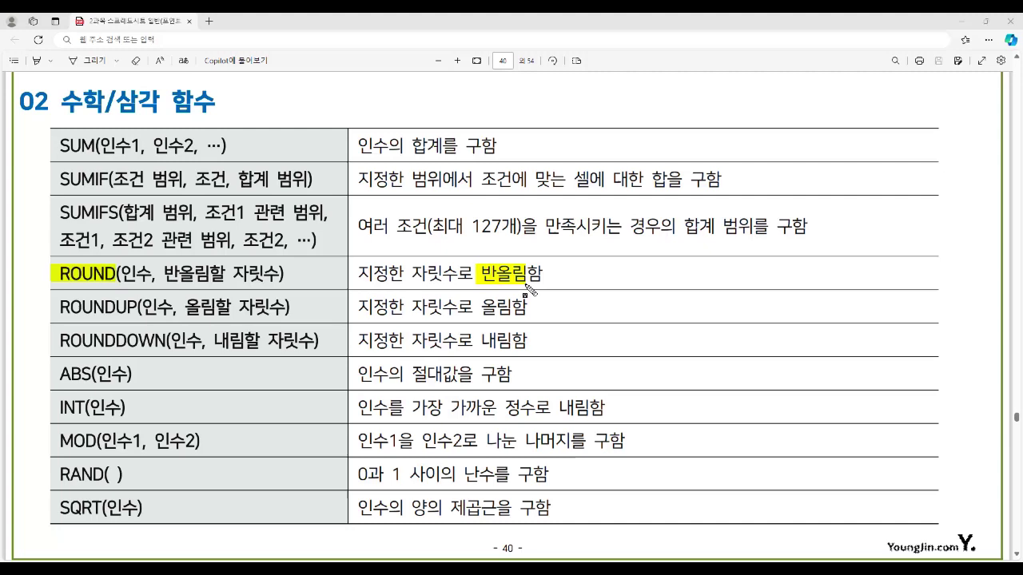
pyautogui.moveTo(56, 307); pyautogui.dragTo(136, 307)
pyautogui.moveTo(479, 307); pyautogui.dragTo(516, 307)
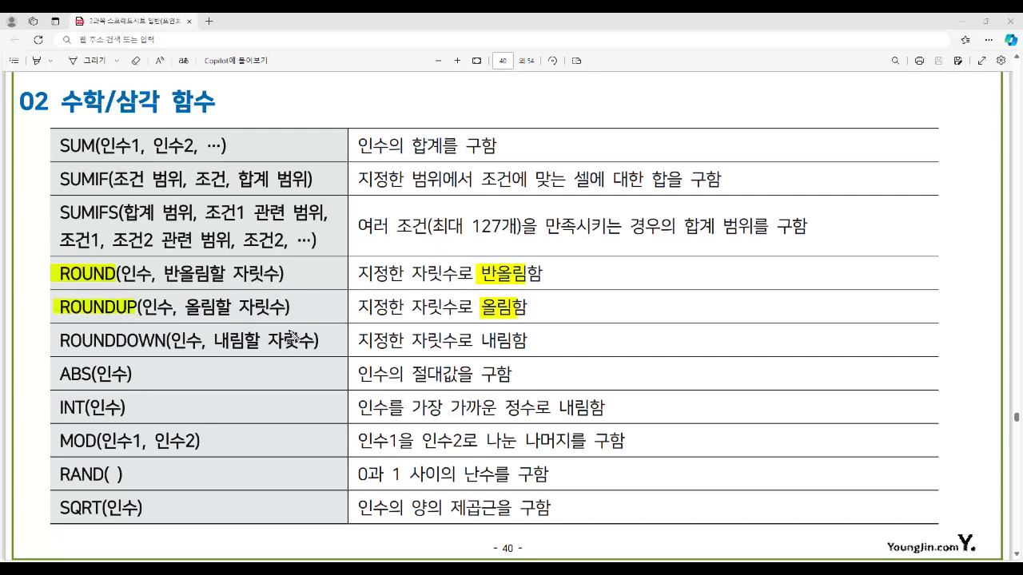
pyautogui.moveTo(61, 341); pyautogui.dragTo(165, 341)
pyautogui.moveTo(480, 340); pyautogui.dragTo(518, 349)
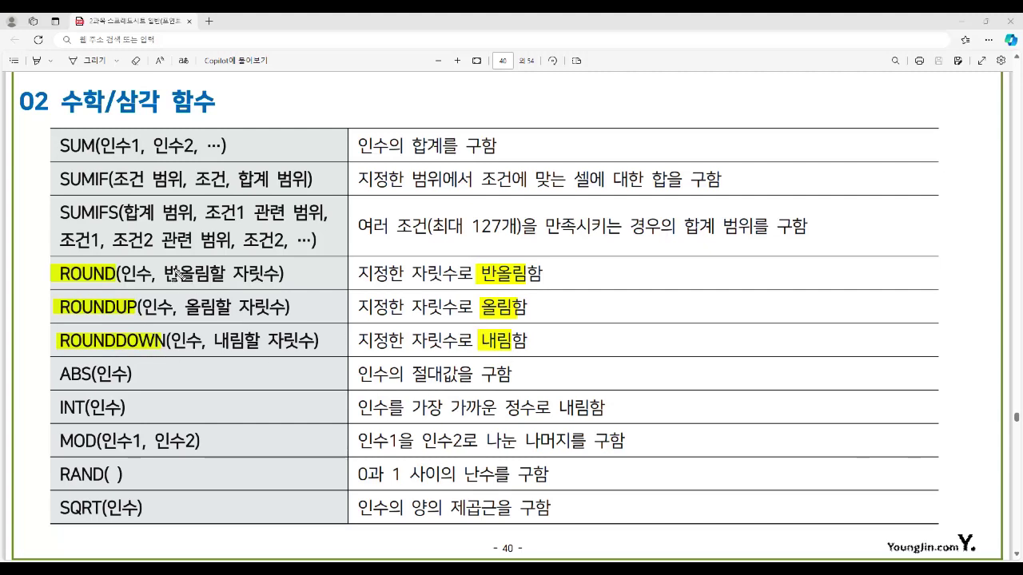
pyautogui.moveTo(168, 275); pyautogui.dragTo(282, 275)
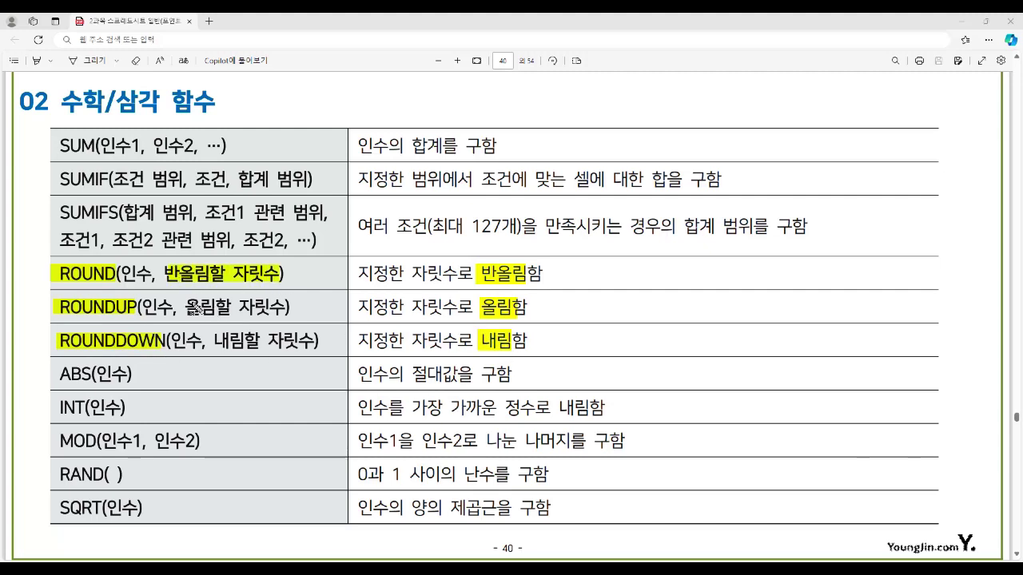
pyautogui.moveTo(214, 341); pyautogui.dragTo(318, 344)
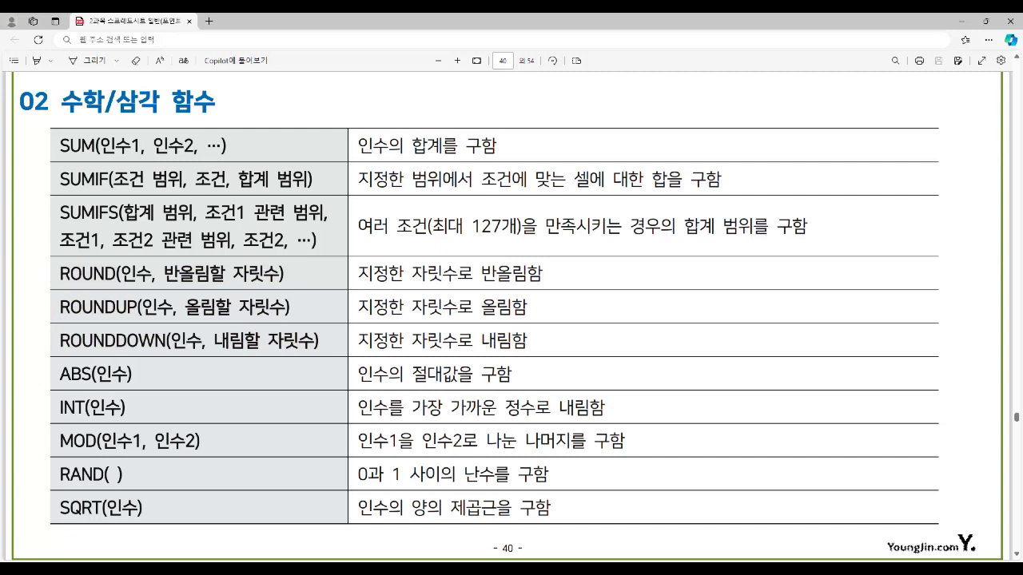
# Switch to the 2-89 반올림함수 sheet in Excel and examine how =ROUND(A2,2) in row 2 relates its argument, digit count and result
pyautogui.moveTo(517, 569)
pyautogui.click(469, 545)
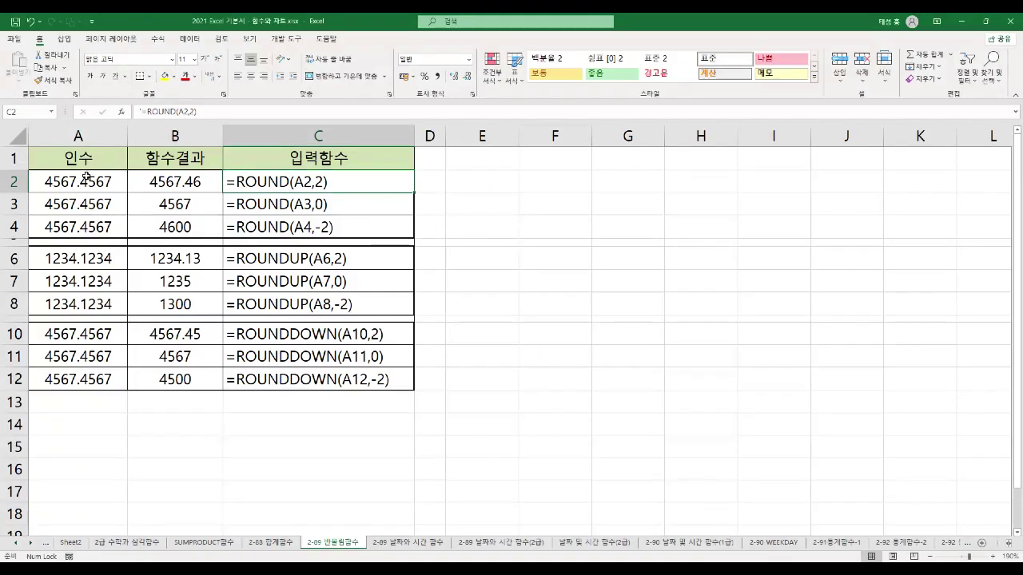
pyautogui.click(106, 187)
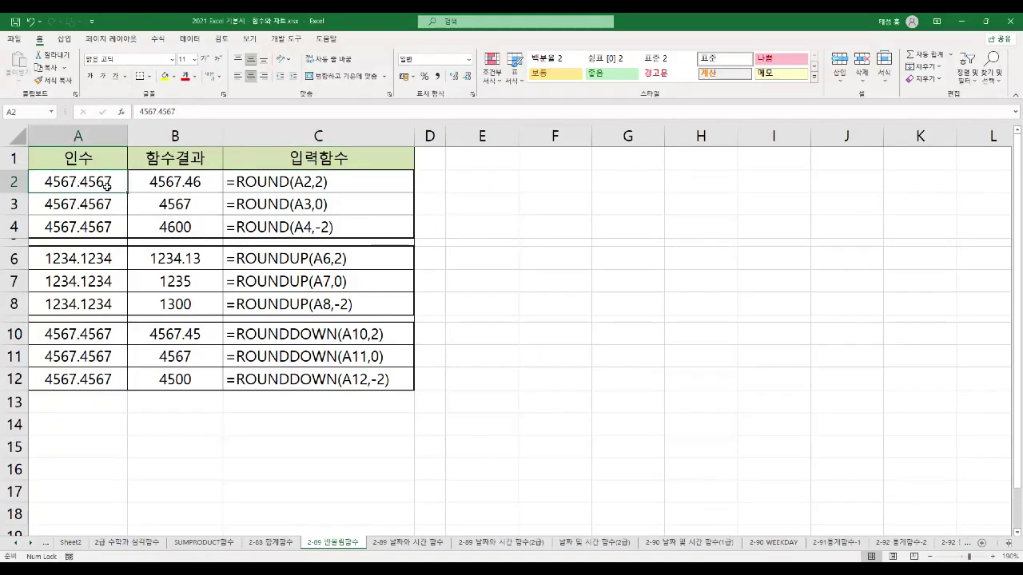
pyautogui.click(186, 181)
pyautogui.click(264, 182)
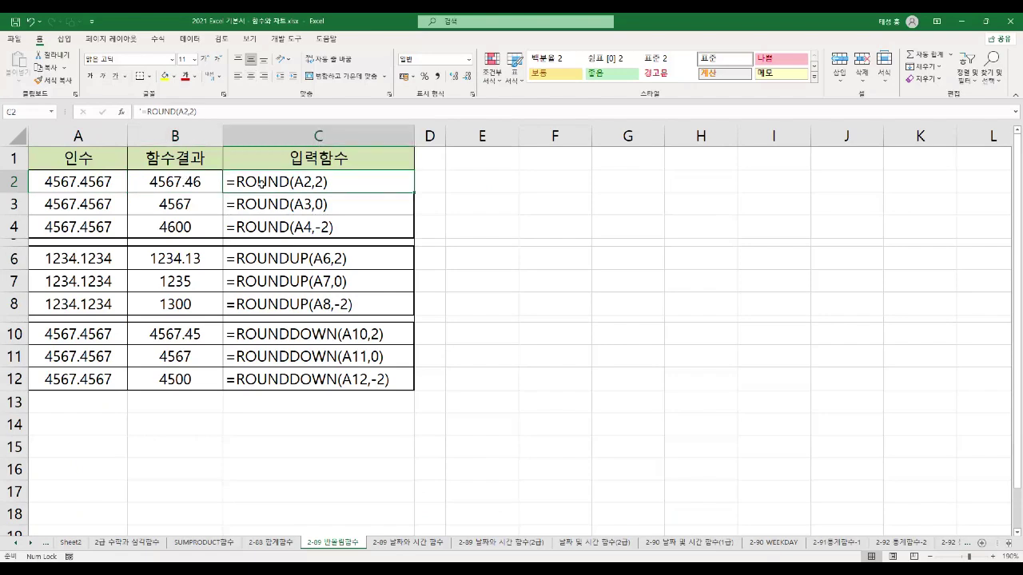
pyautogui.click(179, 183)
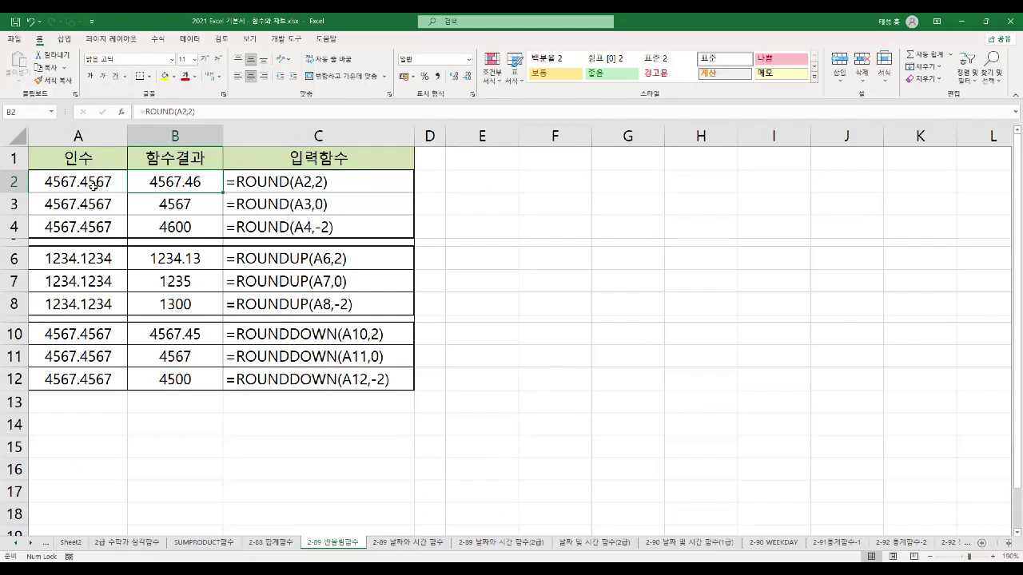
pyautogui.click(278, 182)
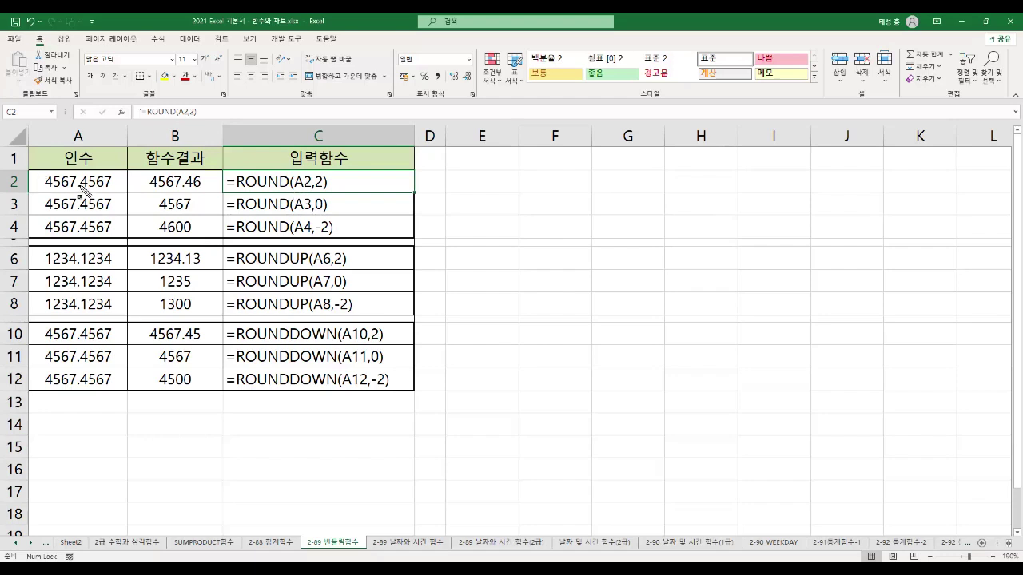
pyautogui.moveTo(311, 183); pyautogui.dragTo(326, 184)
pyautogui.moveTo(187, 183); pyautogui.dragTo(201, 183)
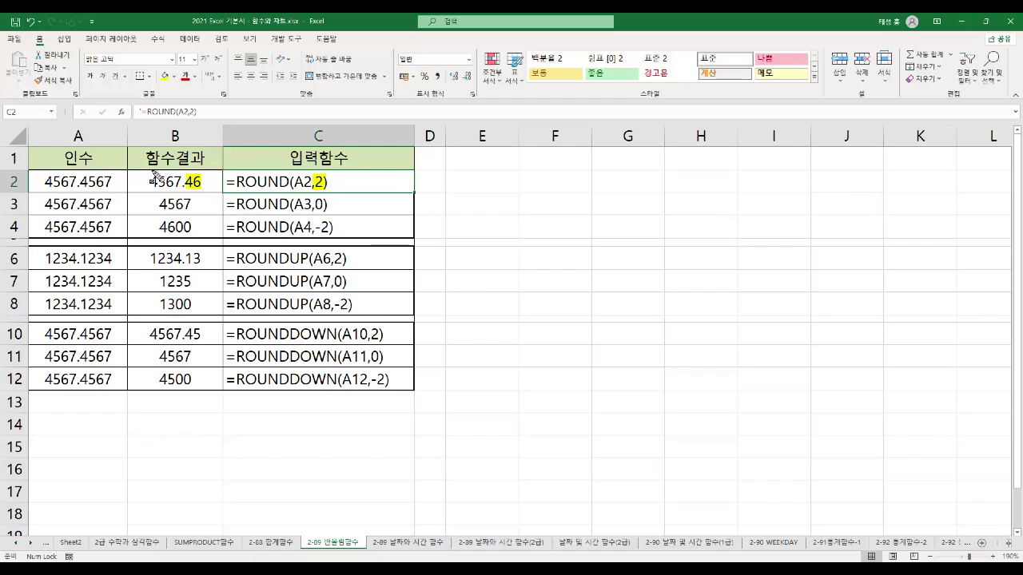
pyautogui.moveTo(148, 181); pyautogui.dragTo(176, 183)
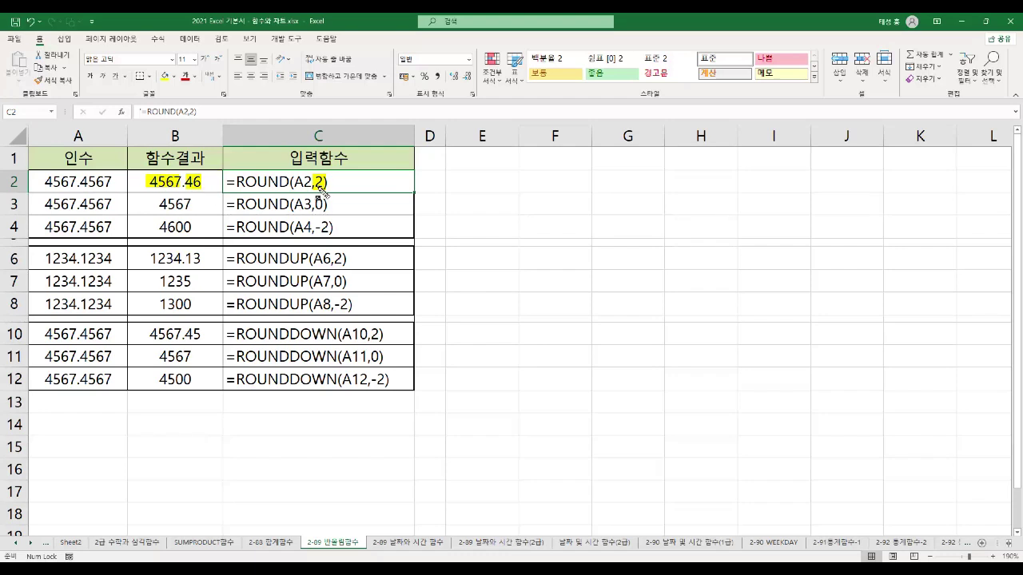
# Examine how the digit counts in =ROUND(A2,2) and =ROUND(A3,0) relate the arguments in column A to the results in column B
pyautogui.moveTo(79, 182); pyautogui.dragTo(96, 182)
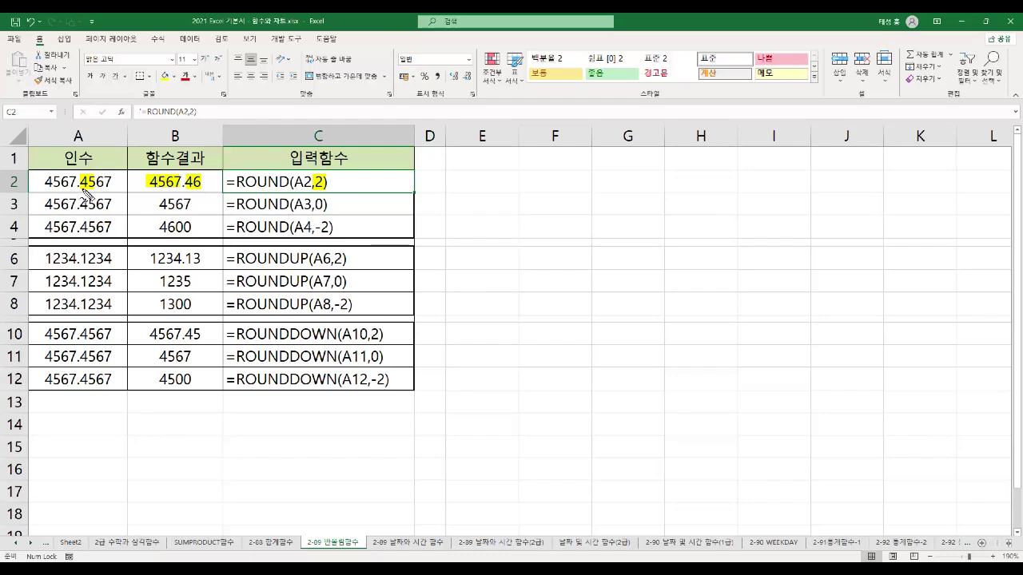
pyautogui.moveTo(81, 188)
pyautogui.mouseDown()
pyautogui.moveTo(117, 172)
pyautogui.moveTo(112, 152)
pyautogui.moveTo(93, 178)
pyautogui.moveTo(101, 167)
pyautogui.mouseUp()
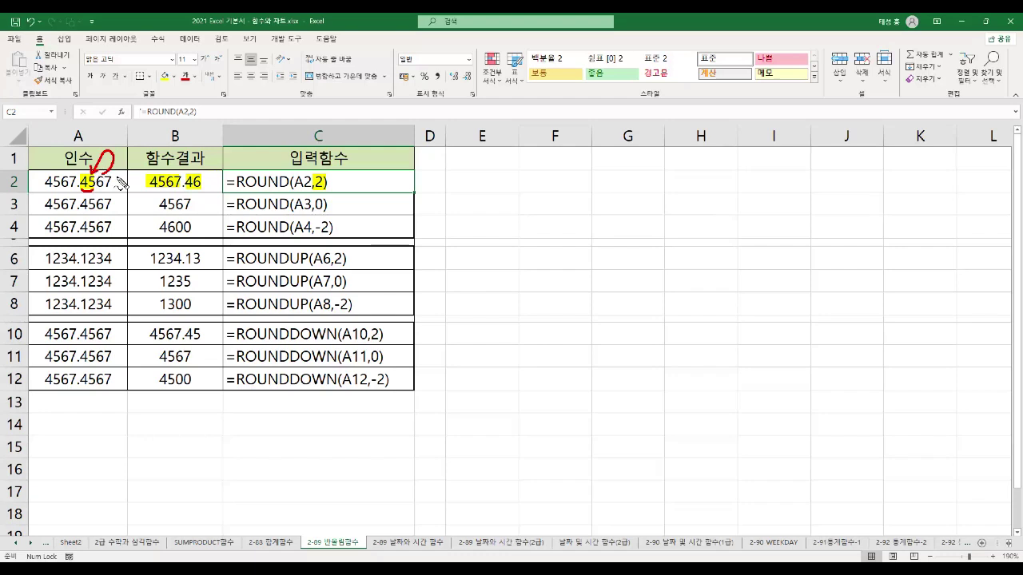
pyautogui.moveTo(193, 195); pyautogui.dragTo(201, 185)
pyautogui.moveTo(318, 210); pyautogui.dragTo(325, 209)
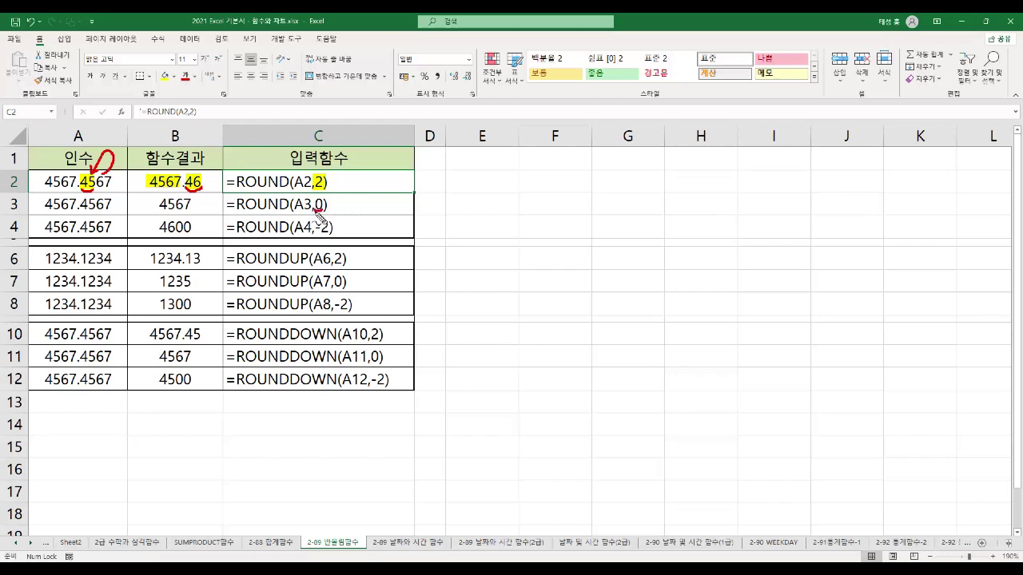
pyautogui.moveTo(47, 211); pyautogui.dragTo(74, 209)
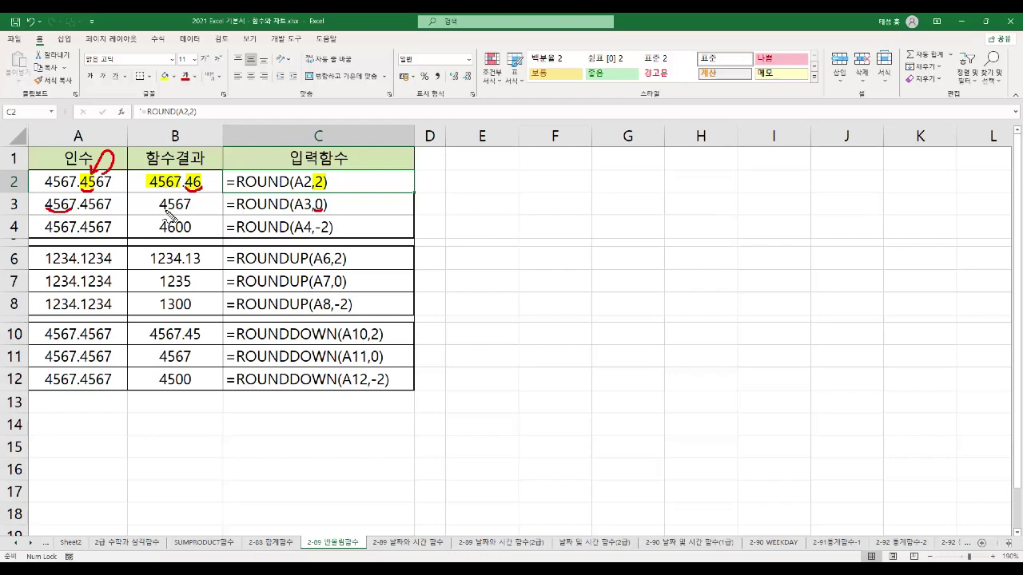
pyautogui.moveTo(162, 212); pyautogui.dragTo(195, 208)
# Examine =ROUND(A4,-2) in row 4, tracing how the negative digit count acts on the integer digits of the argument
pyautogui.moveTo(314, 233); pyautogui.dragTo(331, 233)
pyautogui.moveTo(78, 237); pyautogui.dragTo(69, 239)
pyautogui.moveTo(62, 237); pyautogui.dragTo(73, 239)
pyautogui.moveTo(72, 236)
pyautogui.mouseDown()
pyautogui.moveTo(69, 217)
pyautogui.moveTo(60, 228)
pyautogui.mouseUp()
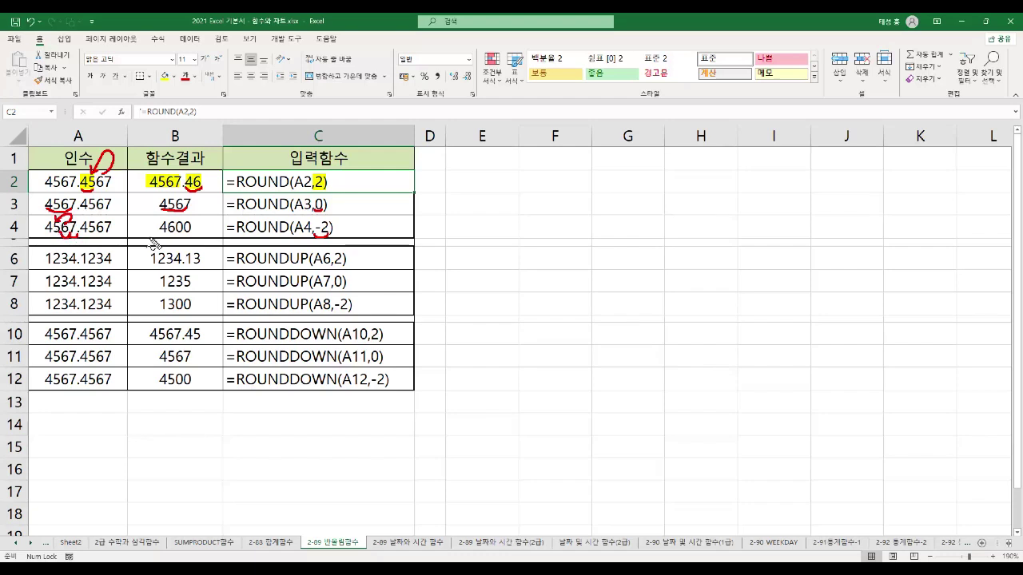
pyautogui.moveTo(158, 232); pyautogui.dragTo(190, 232)
pyautogui.moveTo(158, 227); pyautogui.dragTo(194, 231)
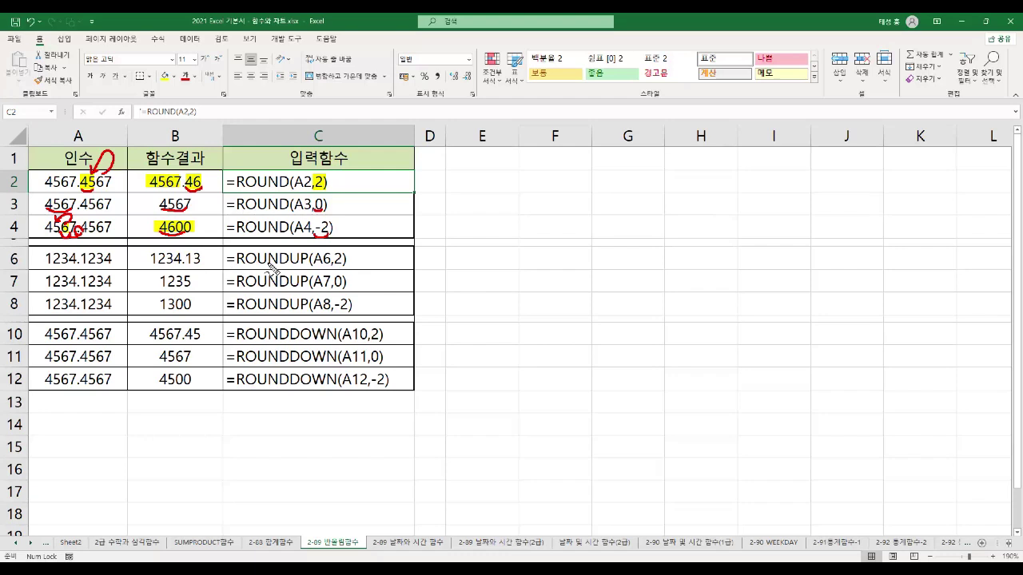
# Examine =ROUNDUP(A6,2) in row 6, comparing the decimals of its argument with those of the result
pyautogui.moveTo(331, 263); pyautogui.dragTo(342, 262)
pyautogui.moveTo(90, 267); pyautogui.dragTo(101, 267)
pyautogui.moveTo(293, 261); pyautogui.dragTo(301, 274)
pyautogui.moveTo(97, 254)
pyautogui.mouseDown()
pyautogui.moveTo(110, 244)
pyautogui.moveTo(93, 254)
pyautogui.mouseUp()
pyautogui.moveTo(188, 264); pyautogui.dragTo(201, 267)
# Examine =ROUNDUP(A7,0) and =ROUNDUP(A8,-2) in rows 7 and 8, tracing the affected digits in arguments and results
pyautogui.moveTo(335, 287); pyautogui.dragTo(345, 289)
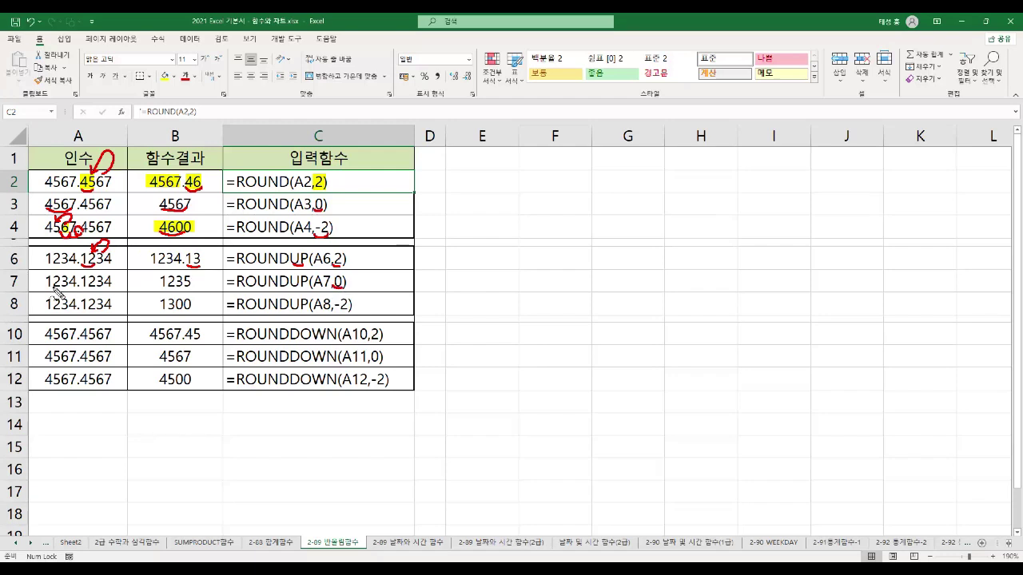
pyautogui.moveTo(48, 287); pyautogui.dragTo(74, 286)
pyautogui.moveTo(88, 286)
pyautogui.mouseDown()
pyautogui.moveTo(80, 270)
pyautogui.moveTo(83, 281)
pyautogui.mouseUp()
pyautogui.moveTo(163, 290); pyautogui.dragTo(191, 289)
pyautogui.moveTo(289, 288); pyautogui.dragTo(349, 309)
pyautogui.moveTo(77, 312); pyautogui.dragTo(64, 311)
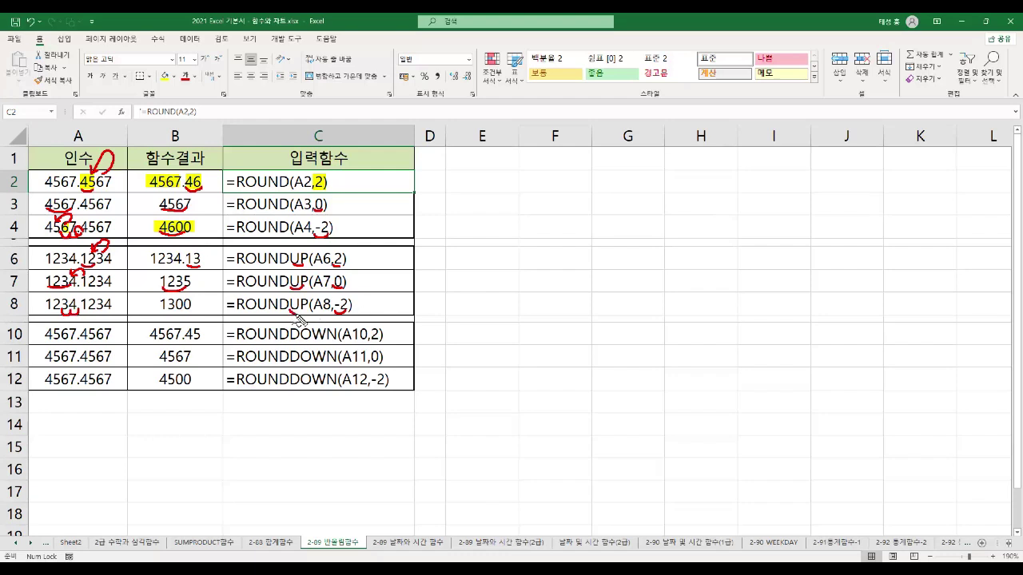
pyautogui.moveTo(165, 313); pyautogui.dragTo(190, 315)
# Examine the ROUNDDOWN formulas in rows 10 to 12 with digit counts 2, 0 and -2, matching each argument to its result
pyautogui.moveTo(292, 344); pyautogui.dragTo(377, 341)
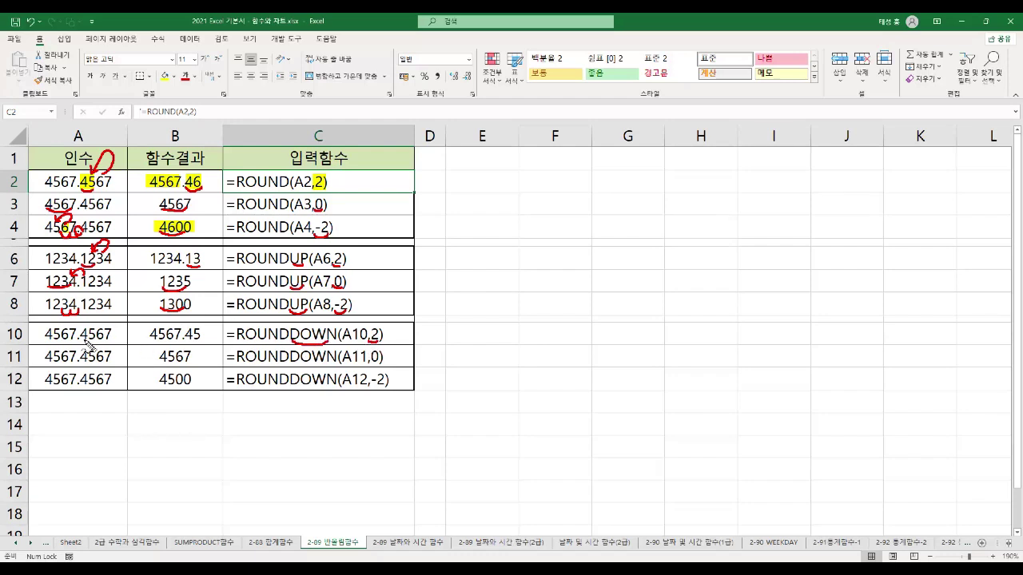
pyautogui.moveTo(80, 339); pyautogui.dragTo(96, 340)
pyautogui.moveTo(190, 345); pyautogui.dragTo(200, 344)
pyautogui.moveTo(48, 362); pyautogui.dragTo(80, 366)
pyautogui.moveTo(159, 366); pyautogui.dragTo(177, 372)
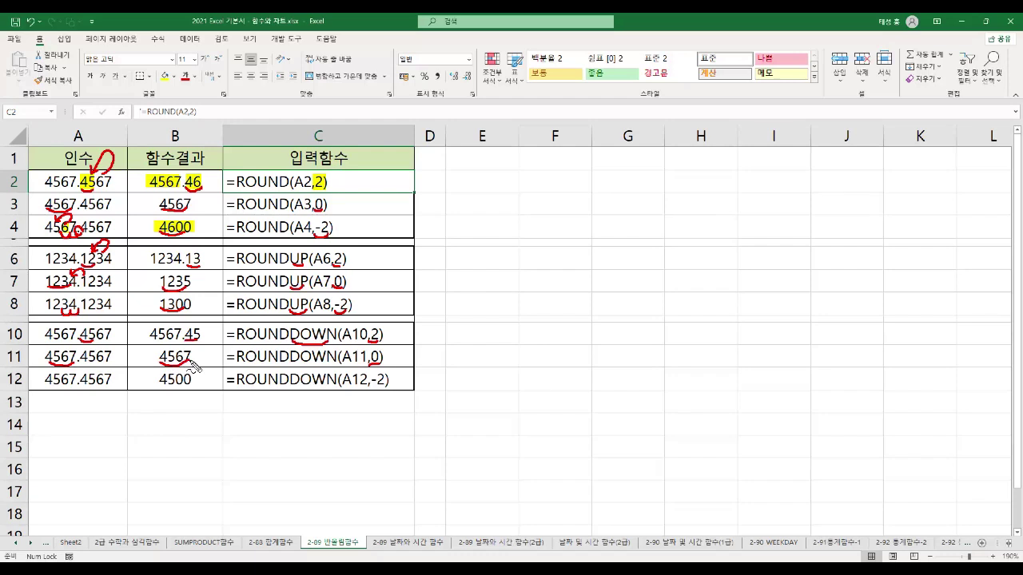
pyautogui.moveTo(371, 383); pyautogui.dragTo(384, 389)
pyautogui.moveTo(60, 385); pyautogui.dragTo(79, 387)
pyautogui.moveTo(154, 383); pyautogui.dragTo(190, 386)
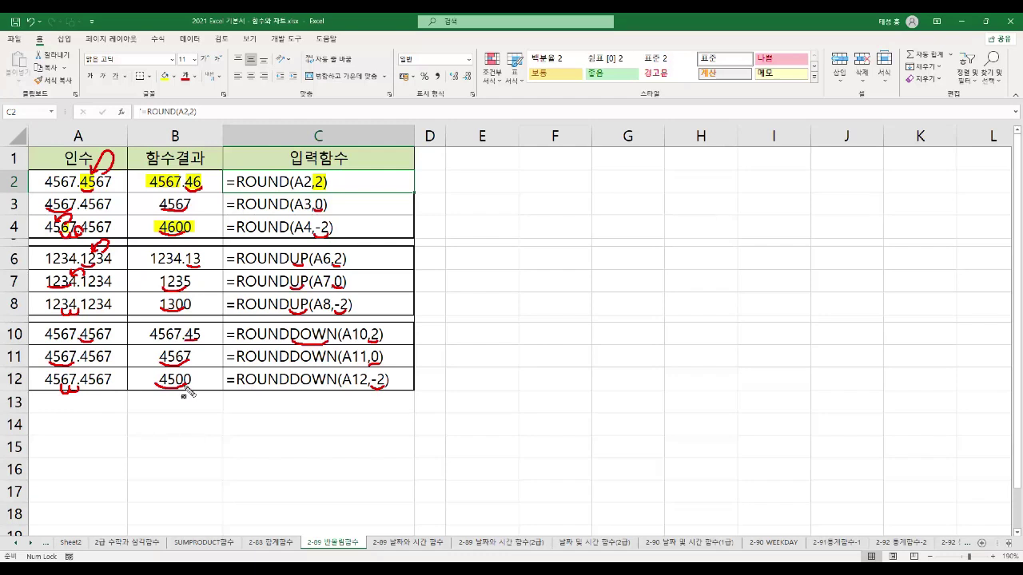
# Compare the function names ROUND, ROUNDUP and ROUNDDOWN in column C by their UP and DOWN endings
pyautogui.moveTo(228, 182)
pyautogui.mouseDown()
pyautogui.moveTo(264, 183)
pyautogui.moveTo(287, 205)
pyautogui.mouseUp()
pyautogui.moveTo(227, 227); pyautogui.dragTo(288, 227)
pyautogui.moveTo(263, 182); pyautogui.dragTo(288, 183)
pyautogui.moveTo(291, 252)
pyautogui.mouseDown()
pyautogui.moveTo(300, 340)
pyautogui.moveTo(338, 391)
pyautogui.mouseUp()
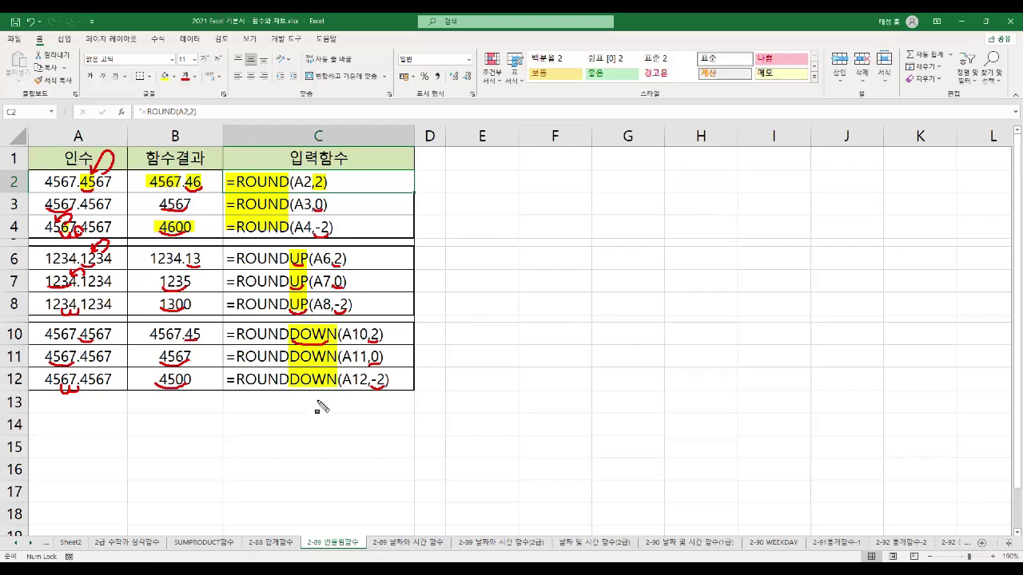
# Switch to the PDF textbook in the browser and review the syntax and descriptions of ABS and INT
pyautogui.hotkey('alt', 'Tab')
pyautogui.moveTo(54, 373); pyautogui.dragTo(132, 375)
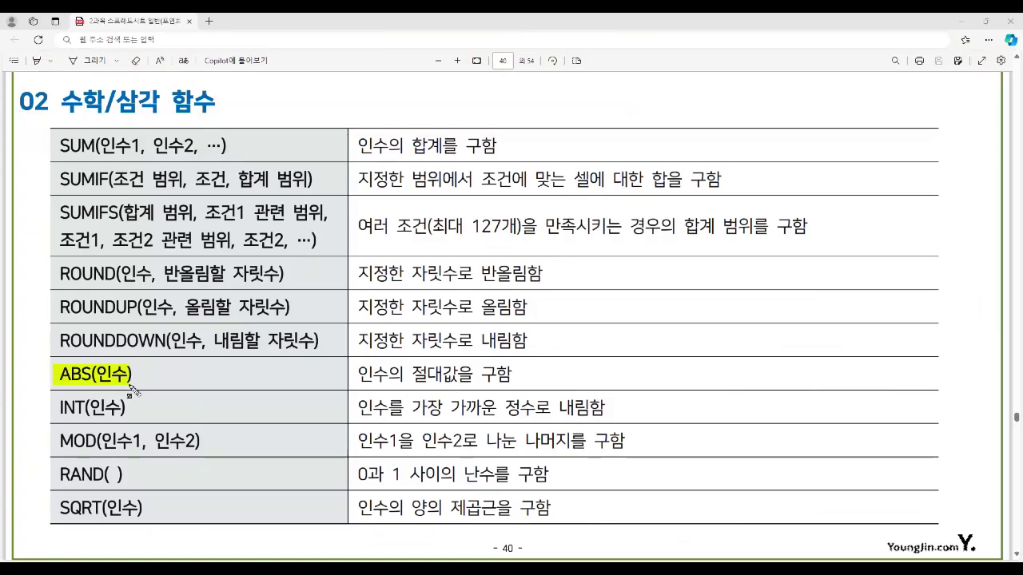
pyautogui.moveTo(413, 374); pyautogui.dragTo(458, 375)
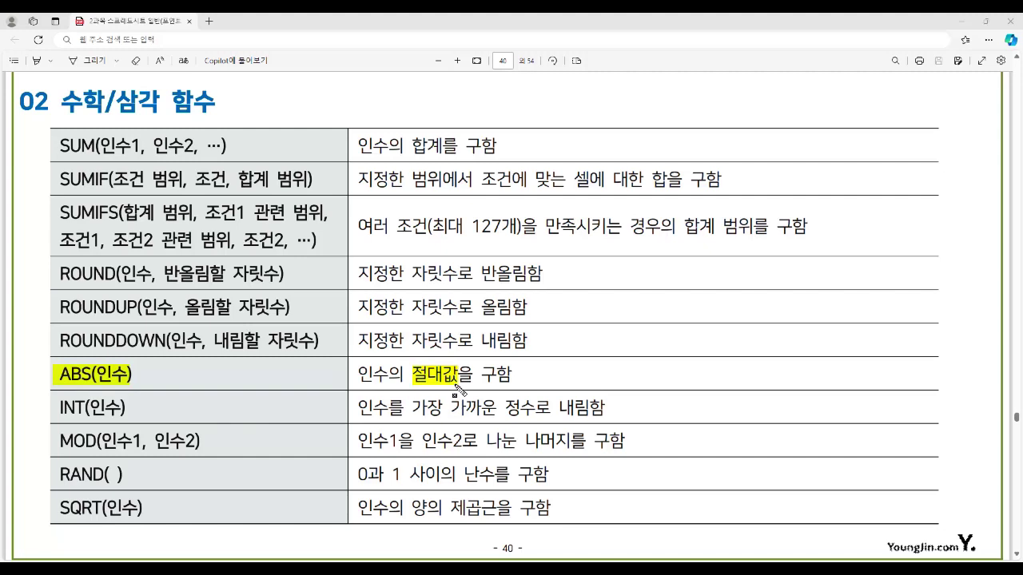
pyautogui.moveTo(58, 406); pyautogui.dragTo(127, 412)
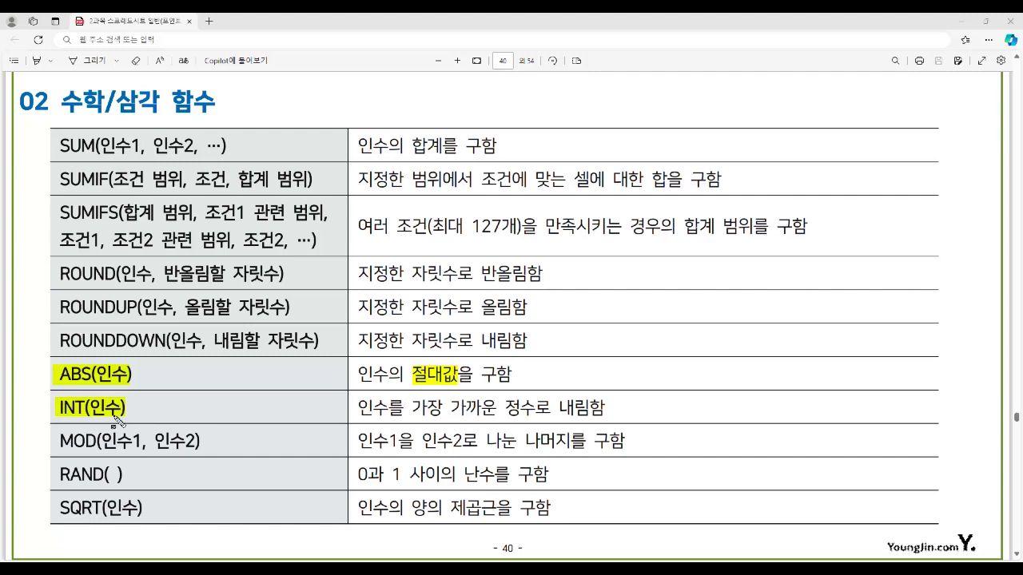
pyautogui.moveTo(505, 408); pyautogui.dragTo(534, 409)
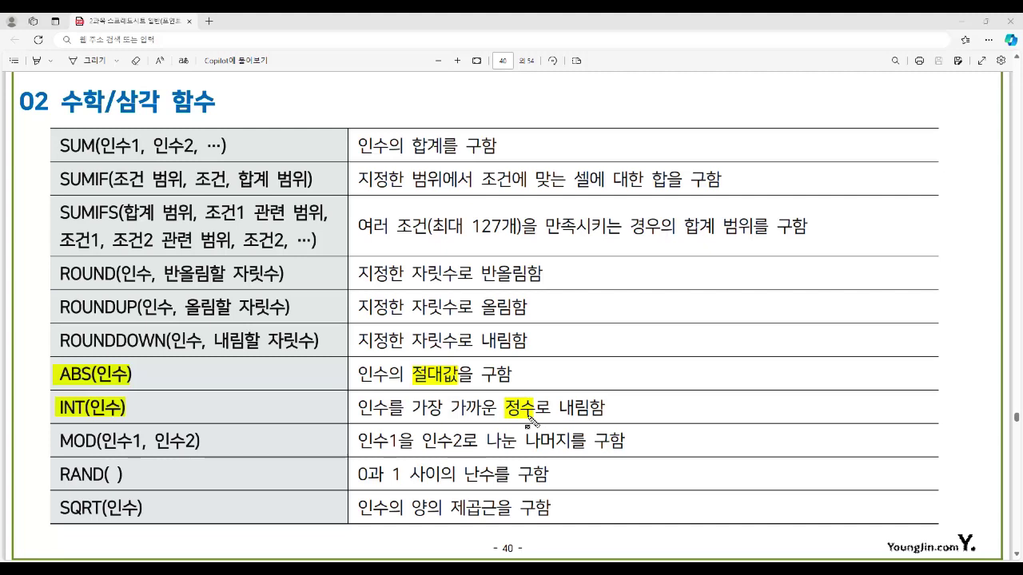
# Review the textbook's syntax and descriptions of MOD, RAND and SQRT
pyautogui.moveTo(54, 442); pyautogui.dragTo(196, 451)
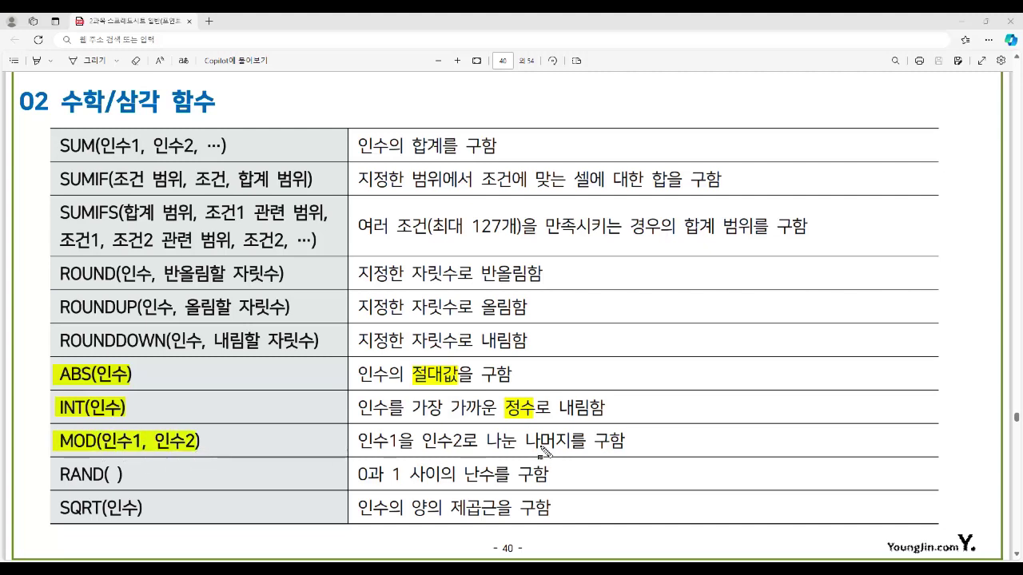
pyautogui.moveTo(519, 449); pyautogui.dragTo(571, 453)
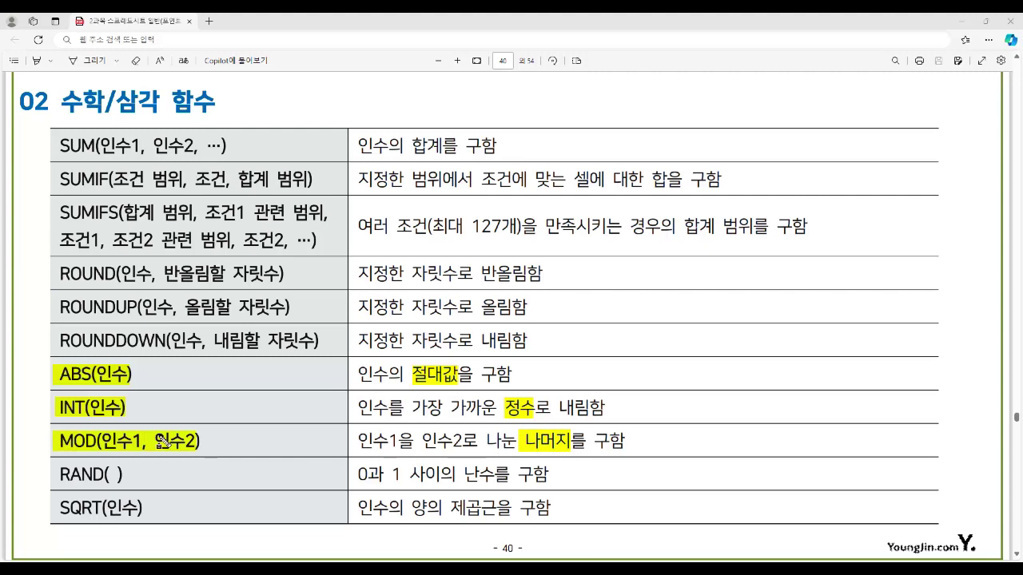
pyautogui.moveTo(52, 431); pyautogui.dragTo(97, 452)
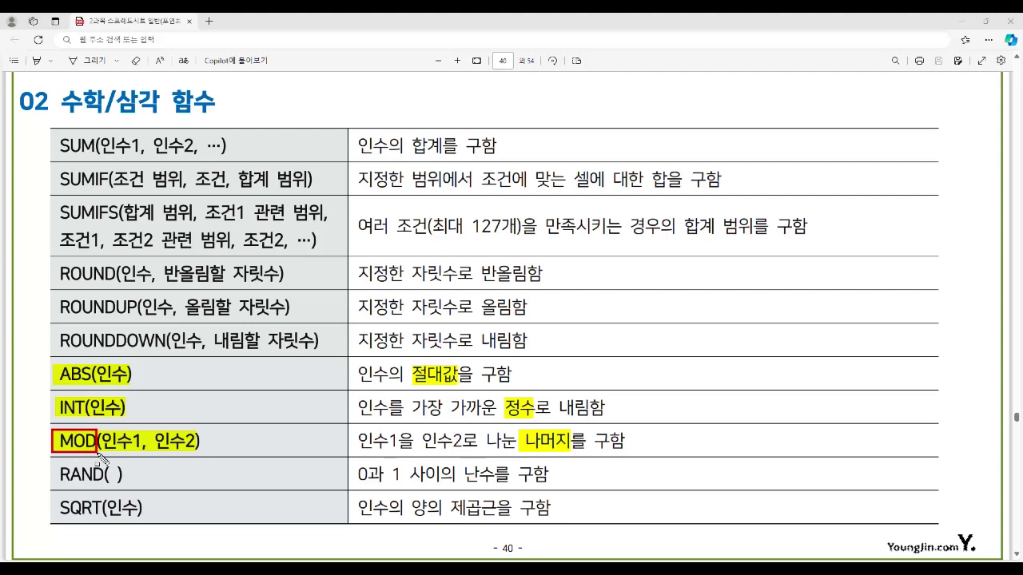
pyautogui.moveTo(56, 471); pyautogui.dragTo(124, 477)
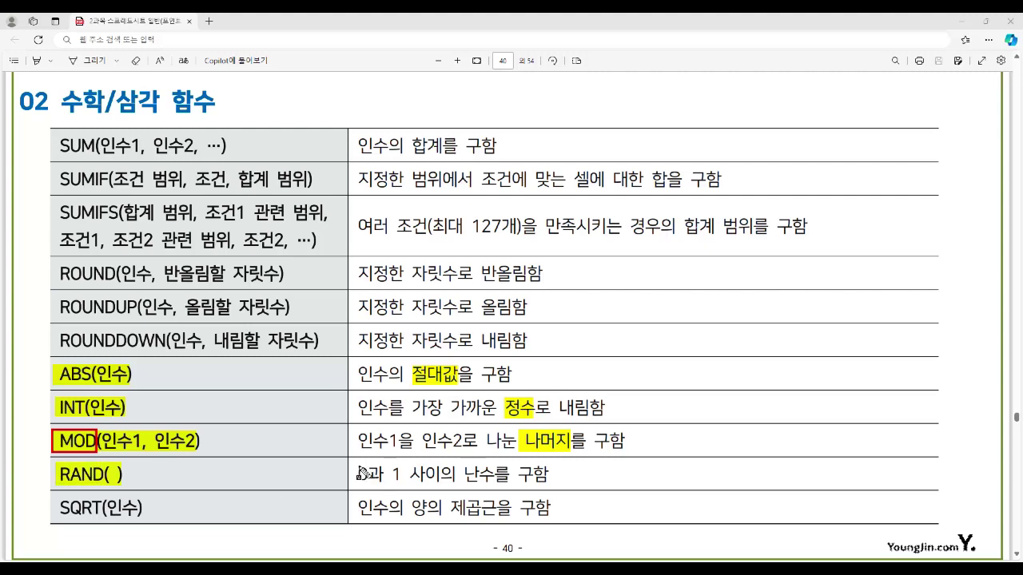
pyautogui.moveTo(464, 475); pyautogui.dragTo(498, 477)
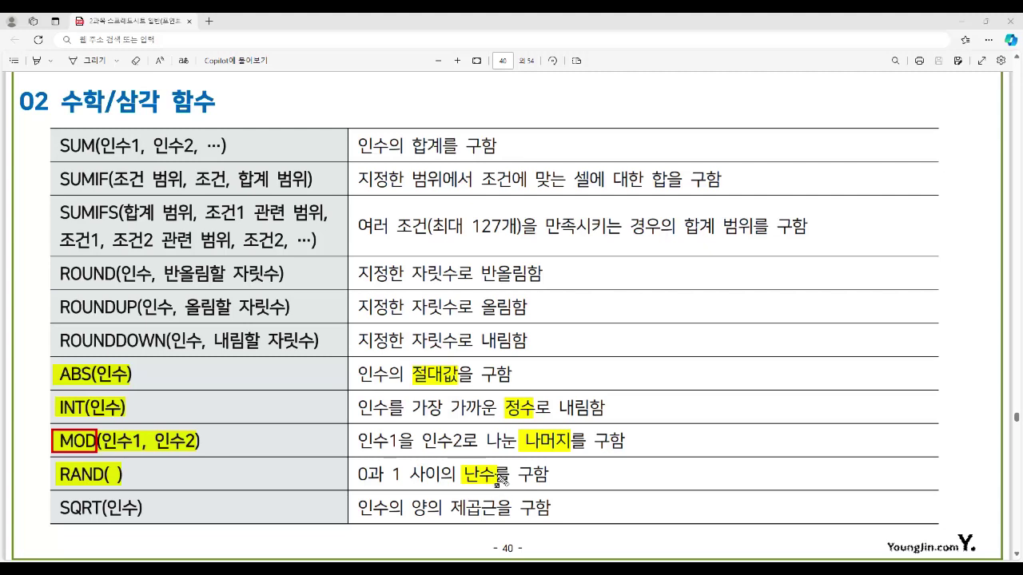
pyautogui.moveTo(57, 517); pyautogui.dragTo(144, 519)
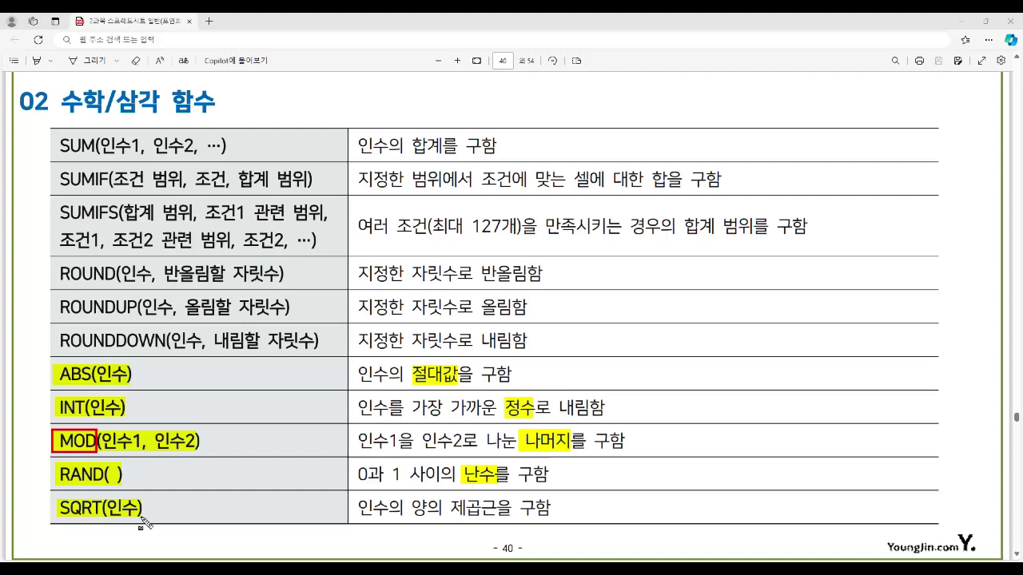
pyautogui.moveTo(411, 518); pyautogui.dragTo(497, 519)
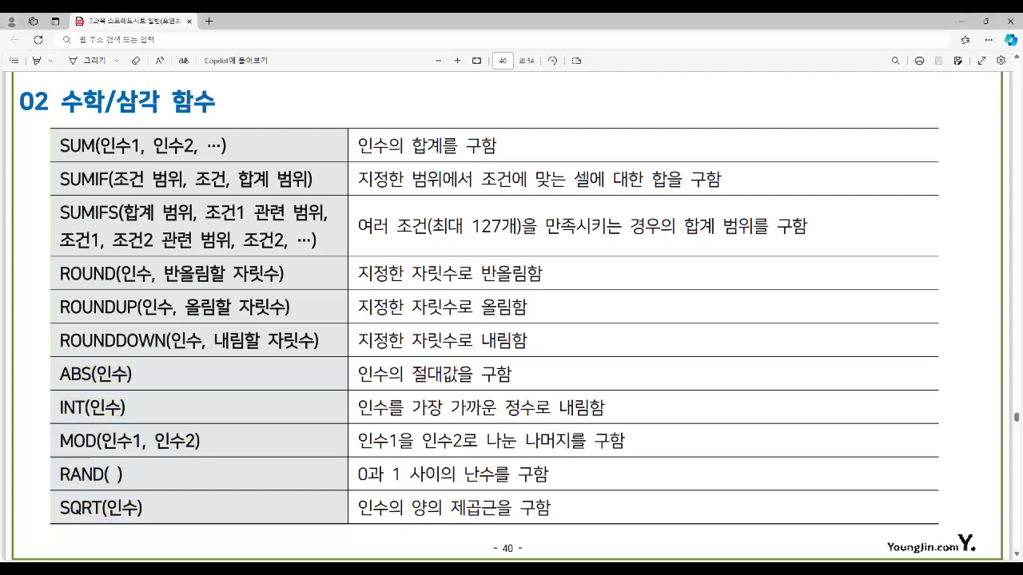
# Switch to the other Excel workbook with the math function examples and inspect the =ABS(-10) formula in D3
pyautogui.moveTo(537, 559)
pyautogui.click(548, 532)
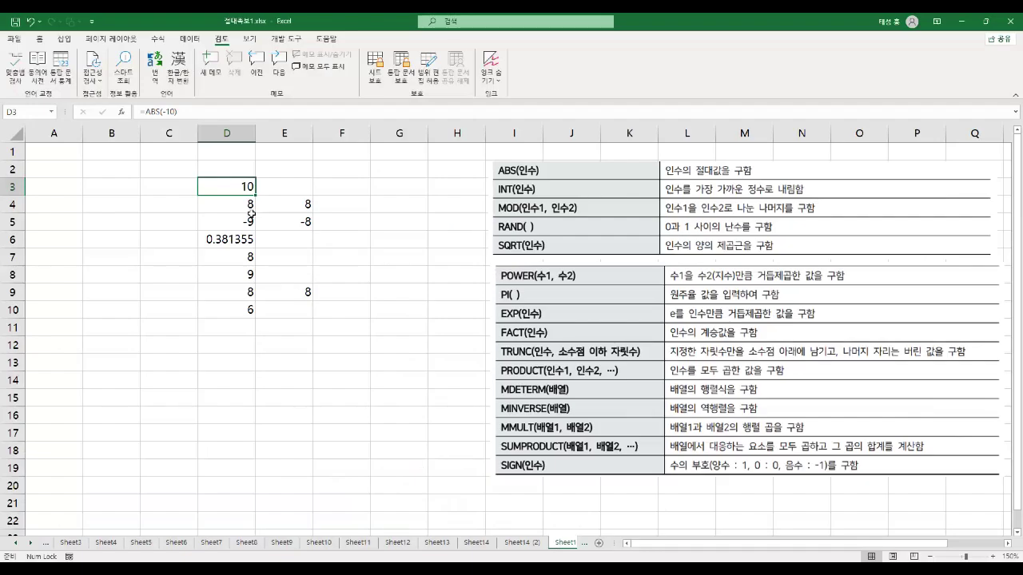
pyautogui.press('F2')
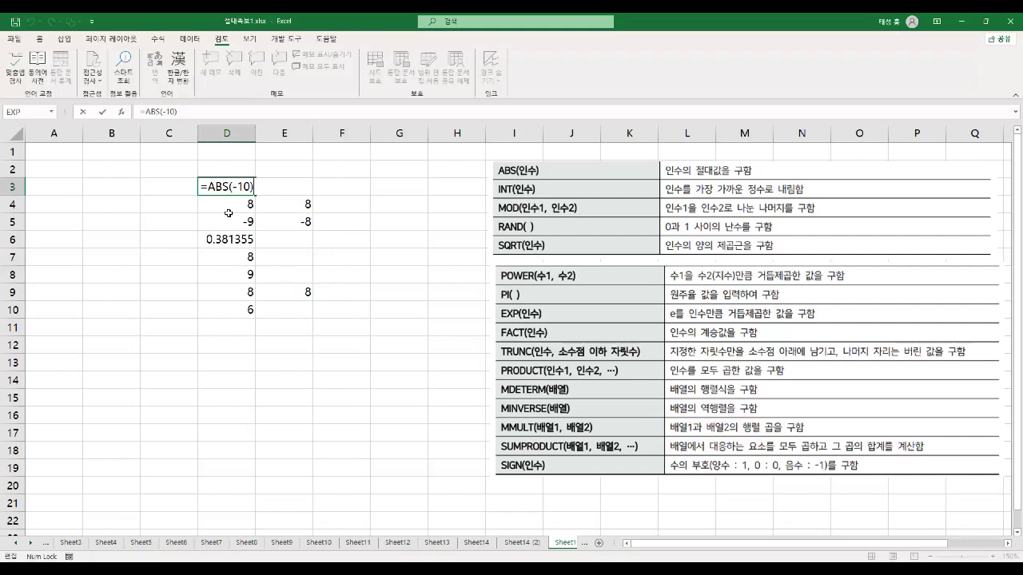
pyautogui.press('Return')
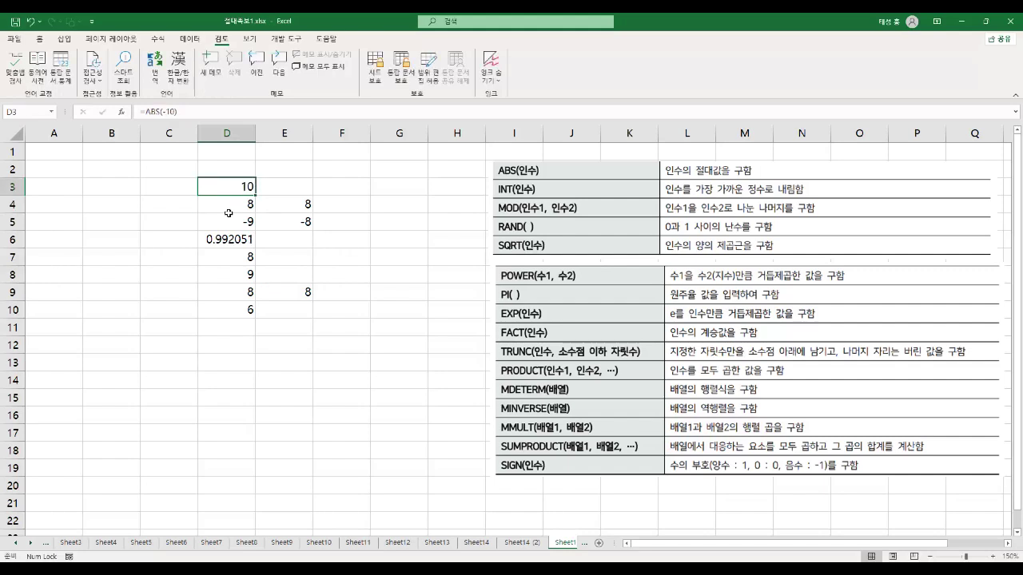
# Inspect the formulas =INT(8.9) in D4 and =INT(-8.9) in D5, leaving both unchanged
pyautogui.press('F2')
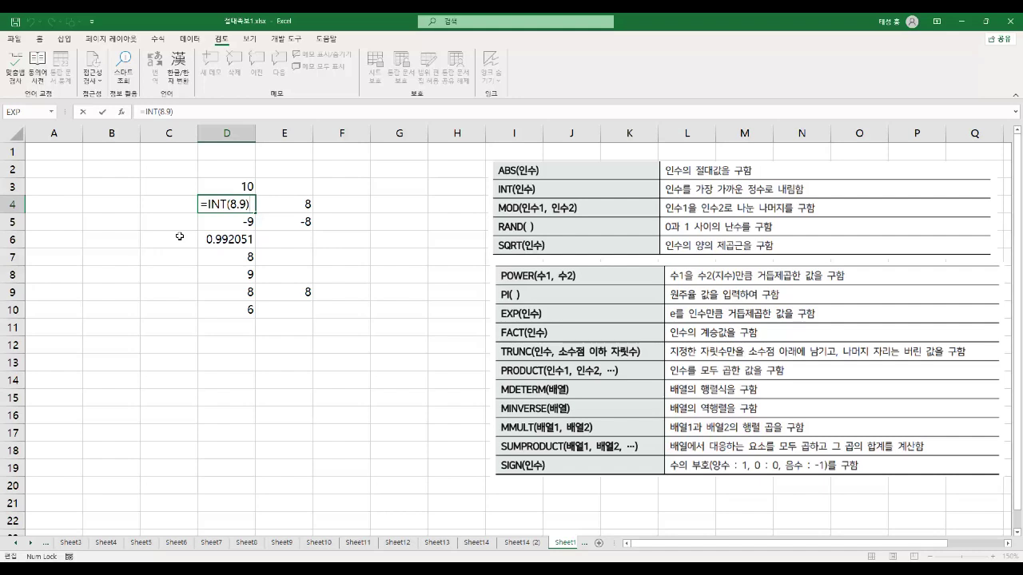
pyautogui.press('Return')
pyautogui.press('Up')
pyautogui.press('Down')
pyautogui.press('F2')
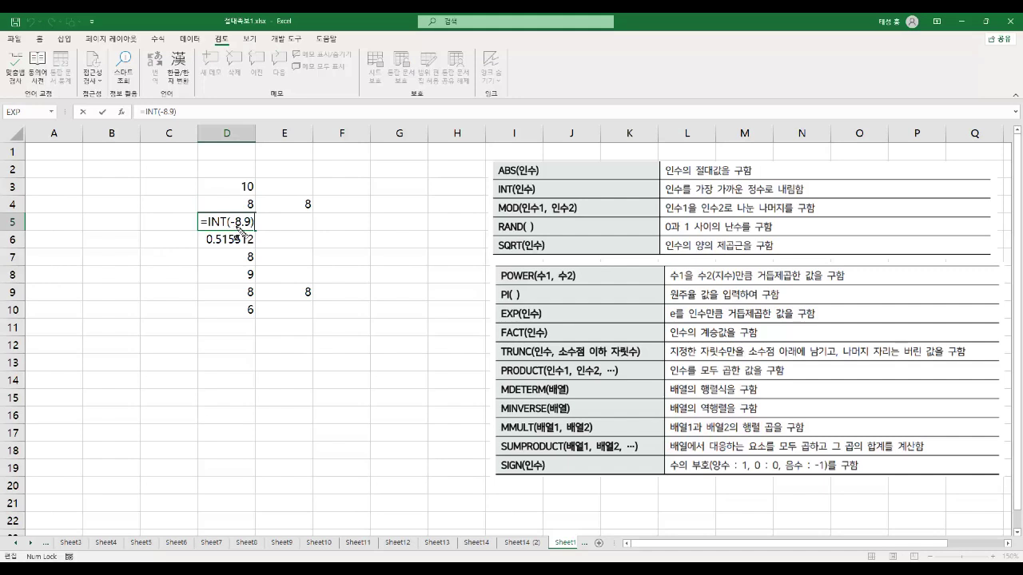
pyautogui.moveTo(200, 222); pyautogui.dragTo(227, 223)
pyautogui.press('Escape')
pyautogui.press('Return')
pyautogui.click(232, 226)
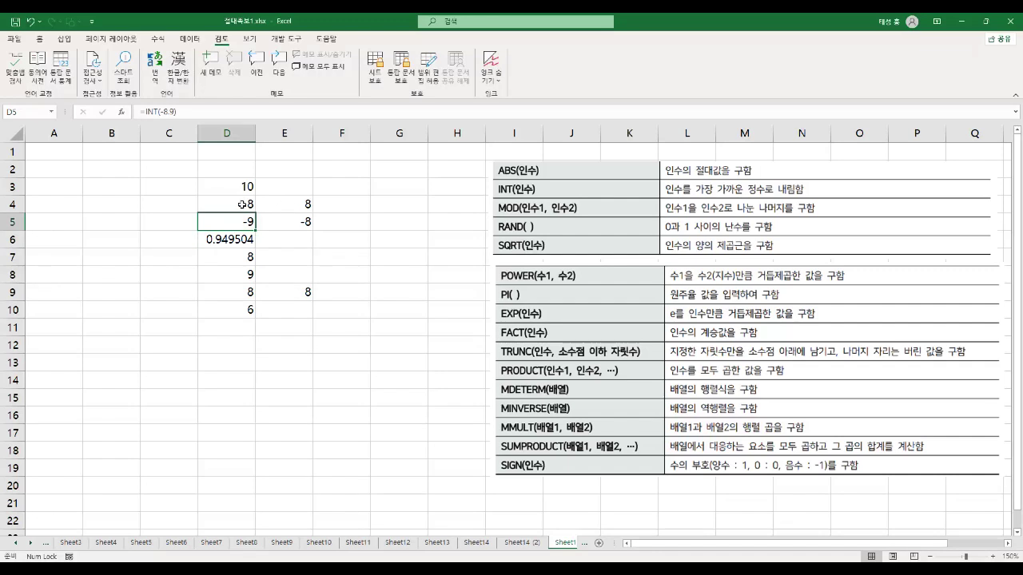
# Inspect the =TRUNC(8.9) formula in E4, checking its function name and argument, and move on to E5
pyautogui.click(278, 204)
pyautogui.press('F2')
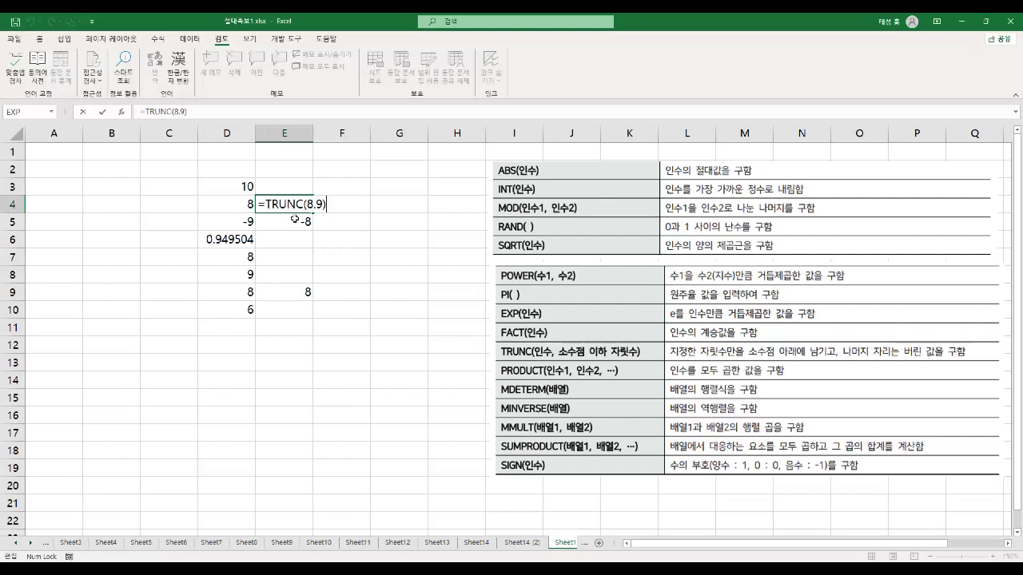
pyautogui.moveTo(259, 206); pyautogui.dragTo(304, 217)
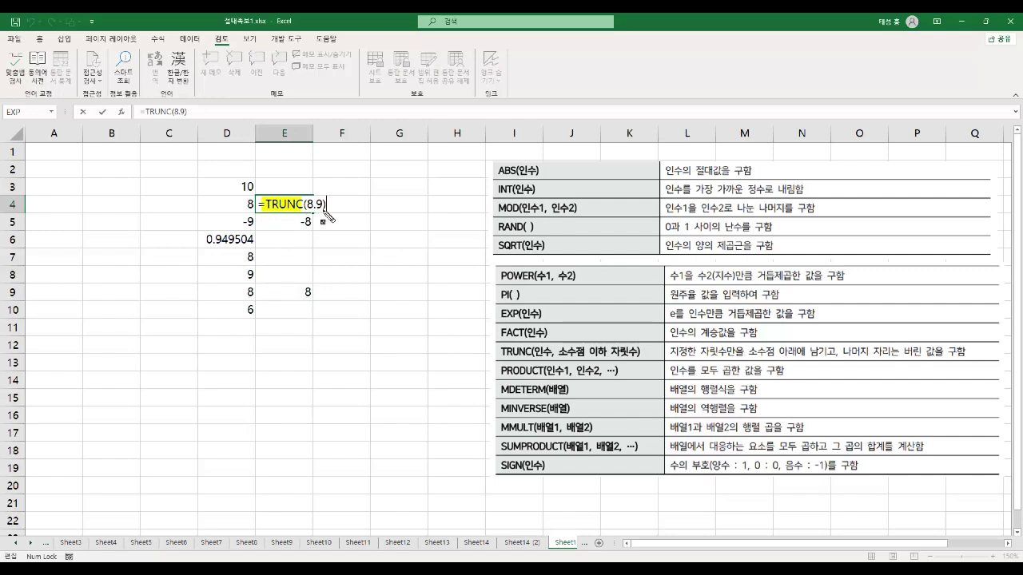
pyautogui.moveTo(315, 201); pyautogui.dragTo(325, 205)
pyautogui.press('Return')
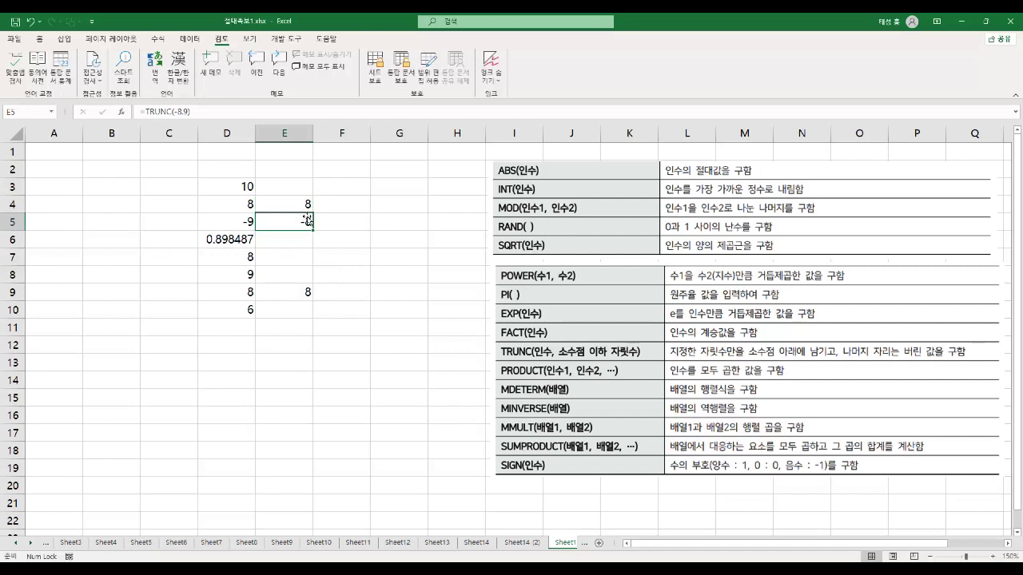
# Compare =INT(8.9) in D4 with =TRUNC(8.9) in E4
pyautogui.click(242, 207)
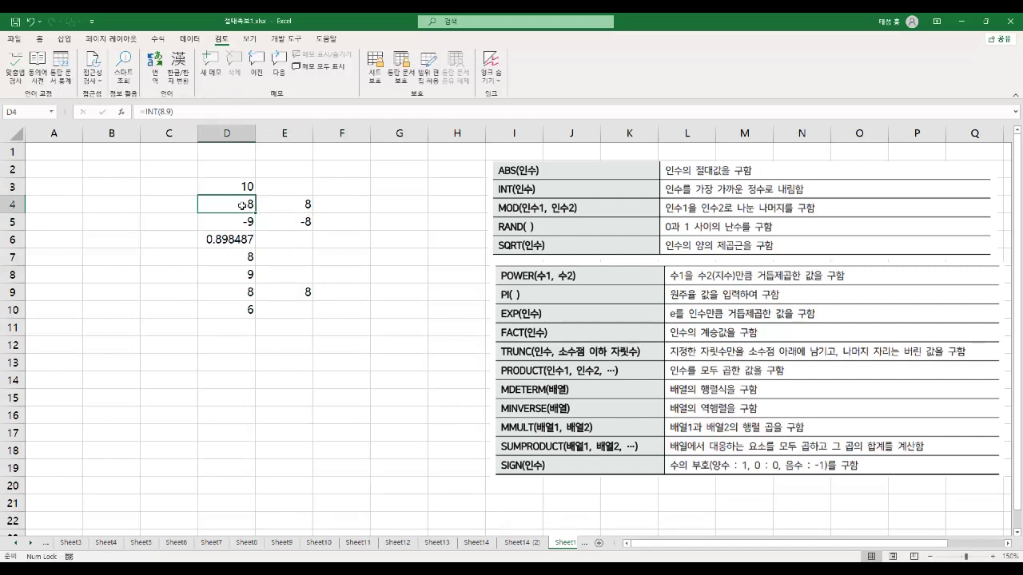
pyautogui.doubleClick(242, 206)
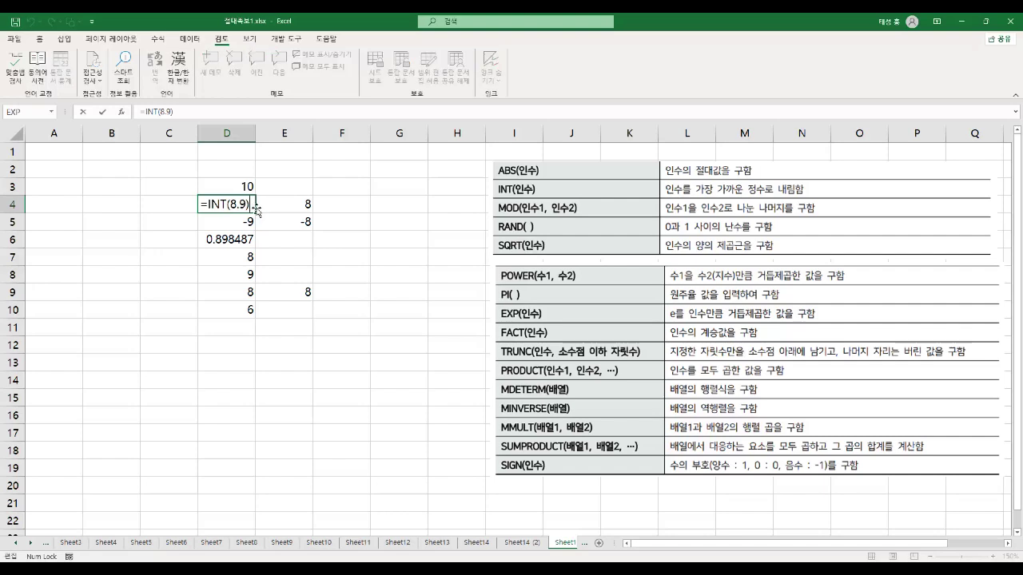
pyautogui.click(281, 207)
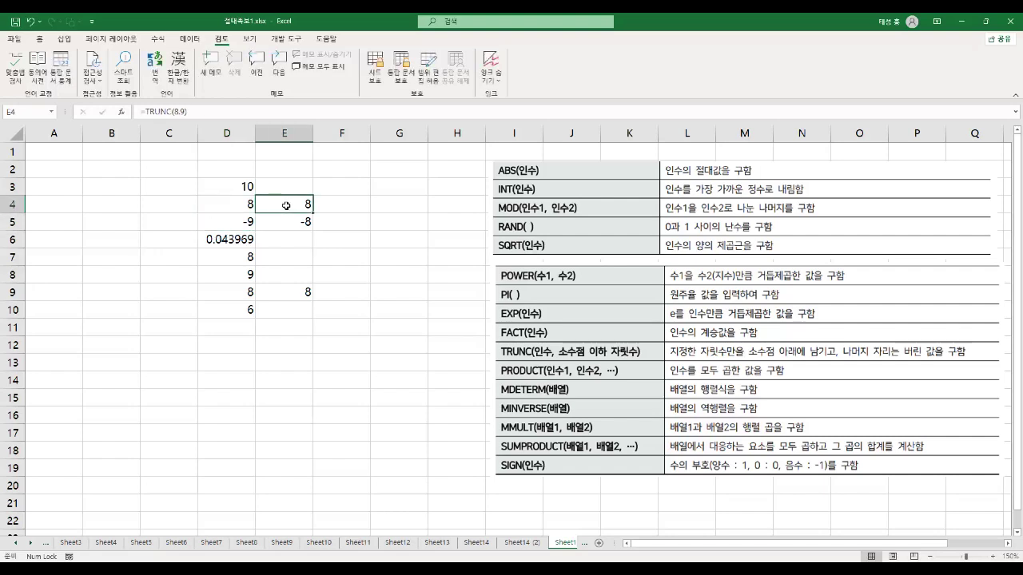
# Inspect the =TRUNC(-8.9) formula in E5, checking its function name and argument against the TRUNC example above it
pyautogui.doubleClick(287, 205)
pyautogui.click(278, 222)
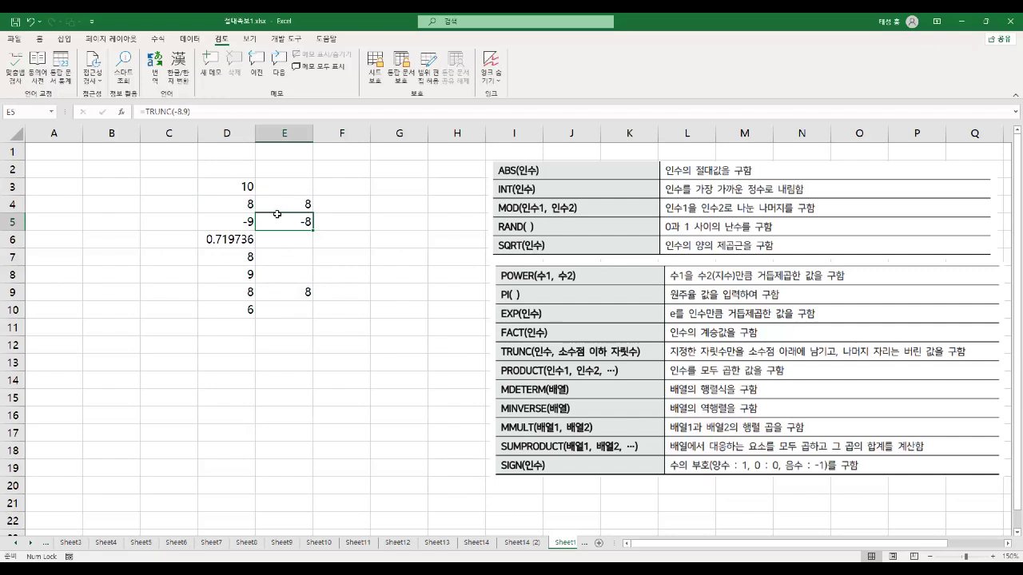
pyautogui.doubleClick(276, 222)
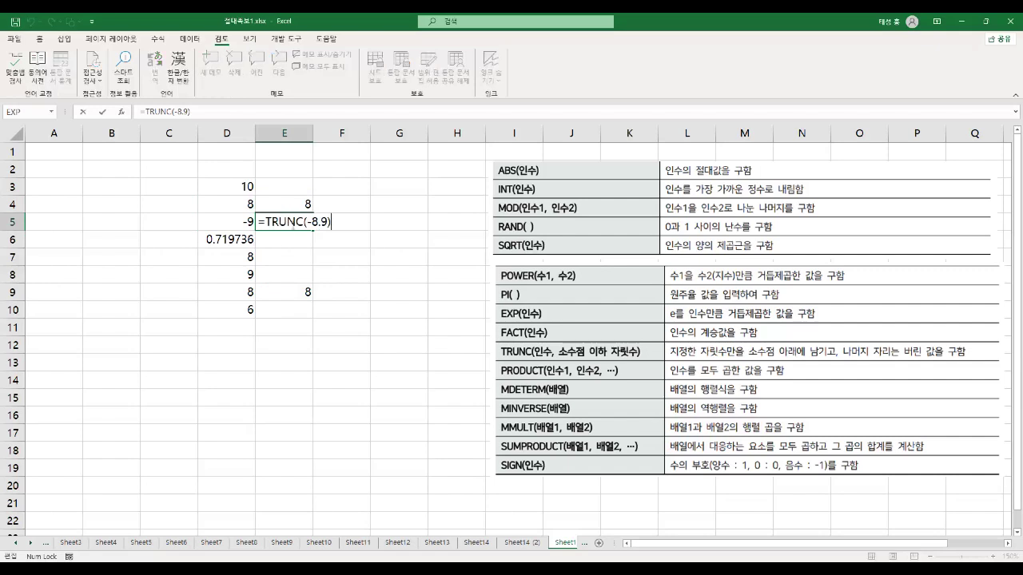
pyautogui.moveTo(311, 226); pyautogui.dragTo(347, 237)
pyautogui.press('Return')
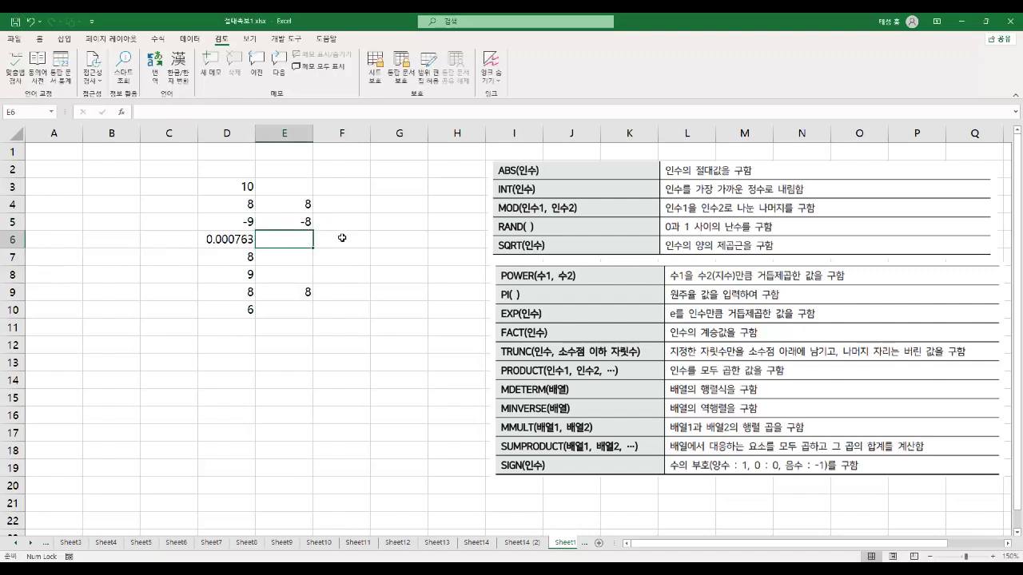
pyautogui.click(298, 225)
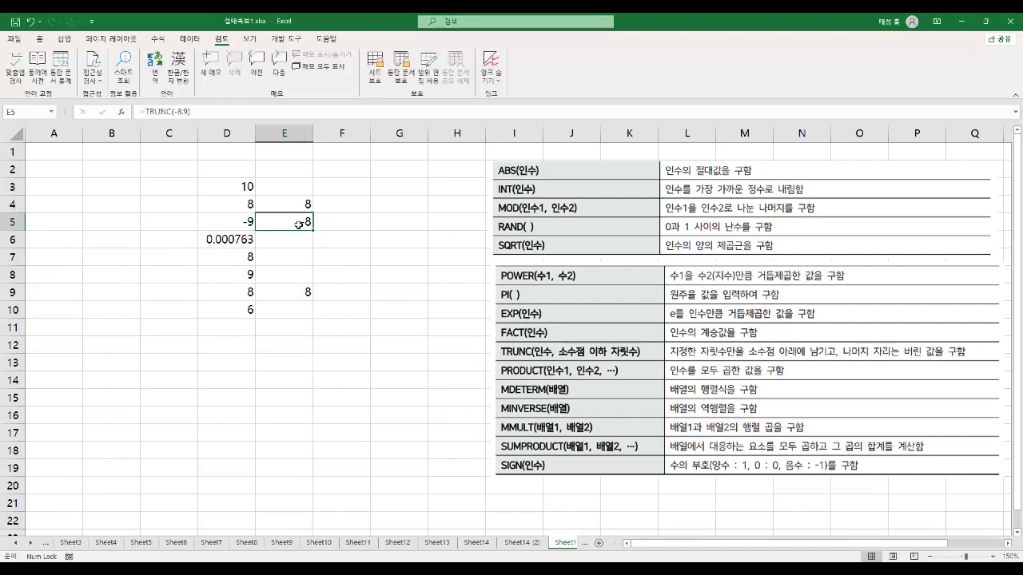
# Inspect the =RAND() formula in D6 and re-enter it to generate fresh random numbers
pyautogui.click(238, 244)
pyautogui.doubleClick(251, 247)
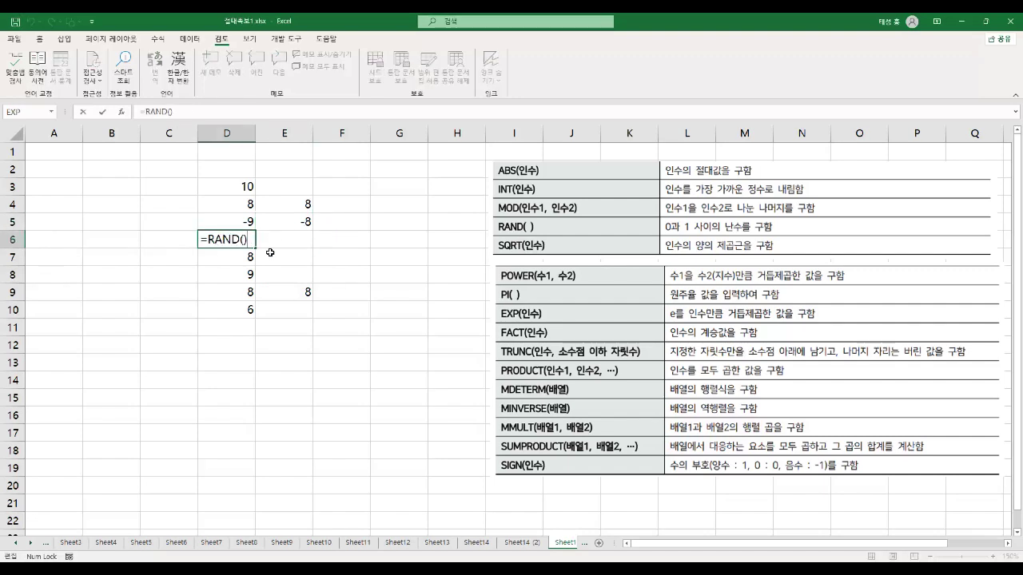
pyautogui.press('Left')
pyautogui.press('Return')
pyautogui.press('Up')
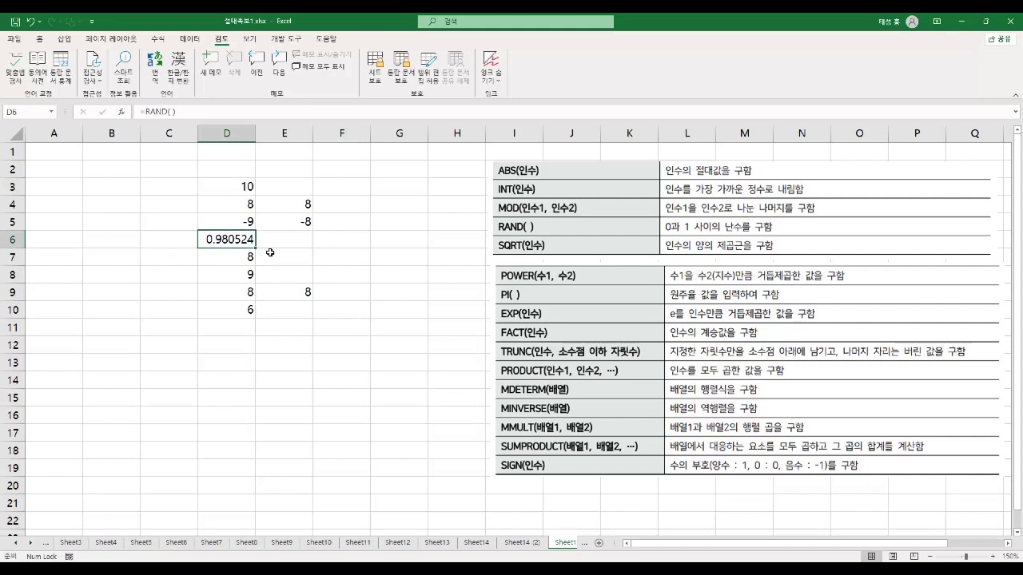
pyautogui.press('F2')
pyautogui.press('Return')
pyautogui.press('Up')
# Inspect the square root formulas =SQRT(64) in D7 and =SQRT(81) in D8
pyautogui.click(231, 258)
pyautogui.press('F2')
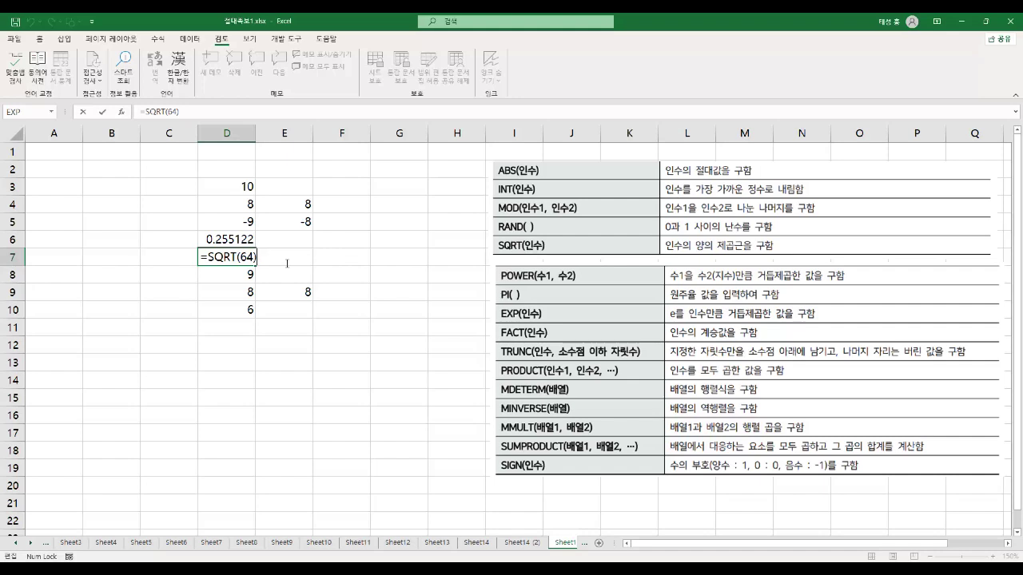
pyautogui.hotkey('ctrl', 'Return')
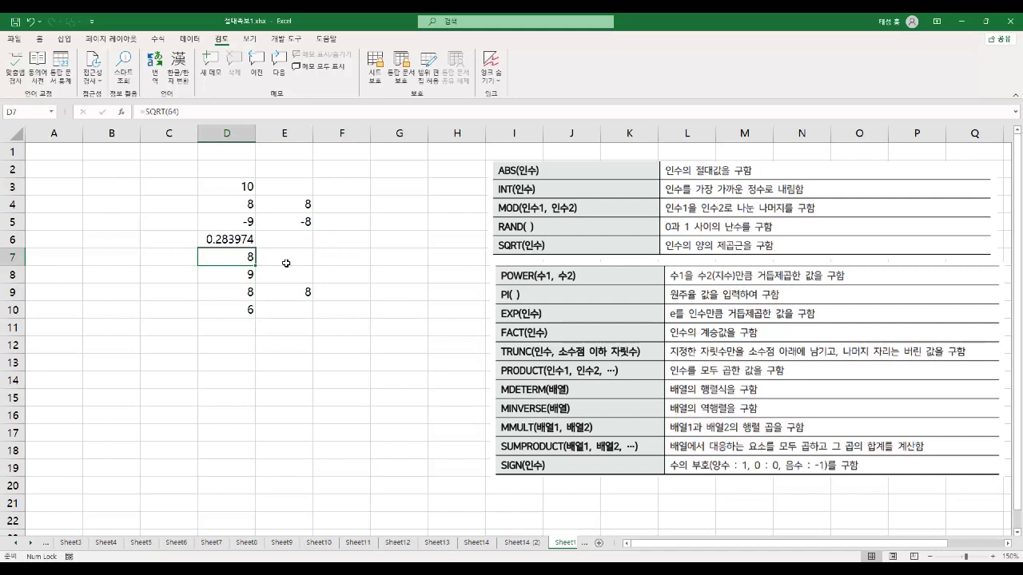
pyautogui.press('Down')
pyautogui.press('F2')
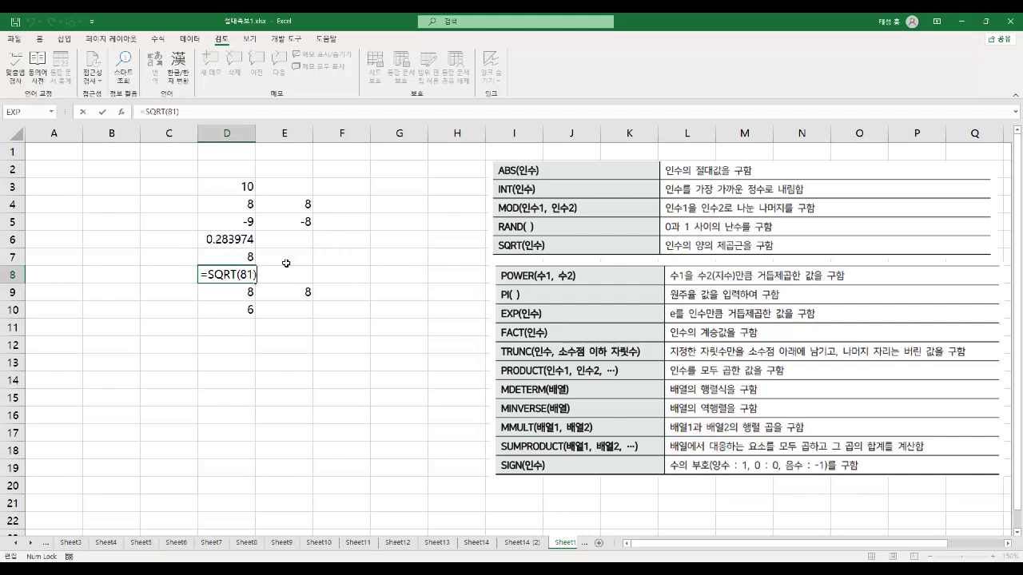
pyautogui.hotkey('ctrl', 'Return')
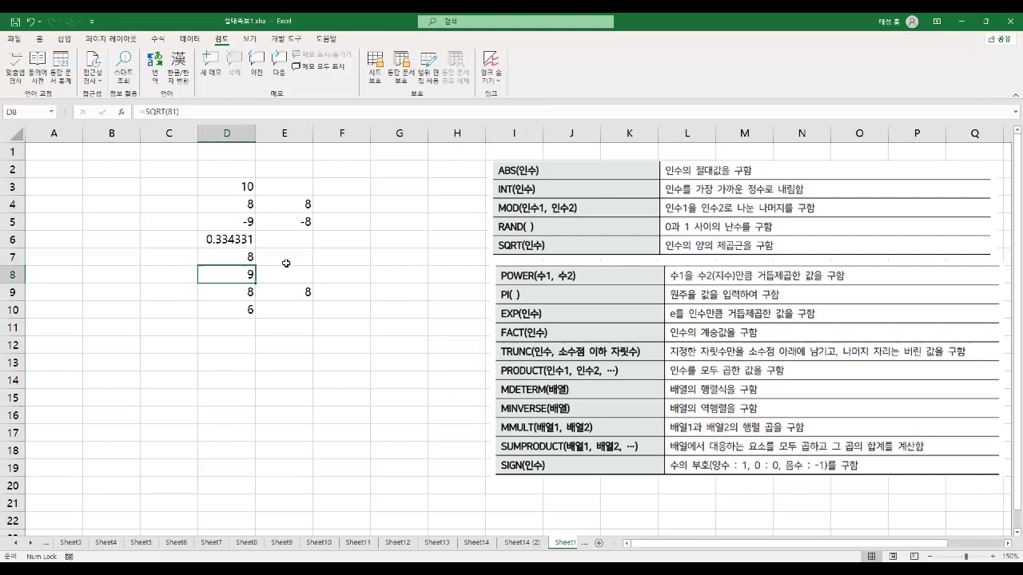
# Compare =POWER(2,3) in D9 with the equivalent caret formula =2^3 in E9
pyautogui.press('Down')
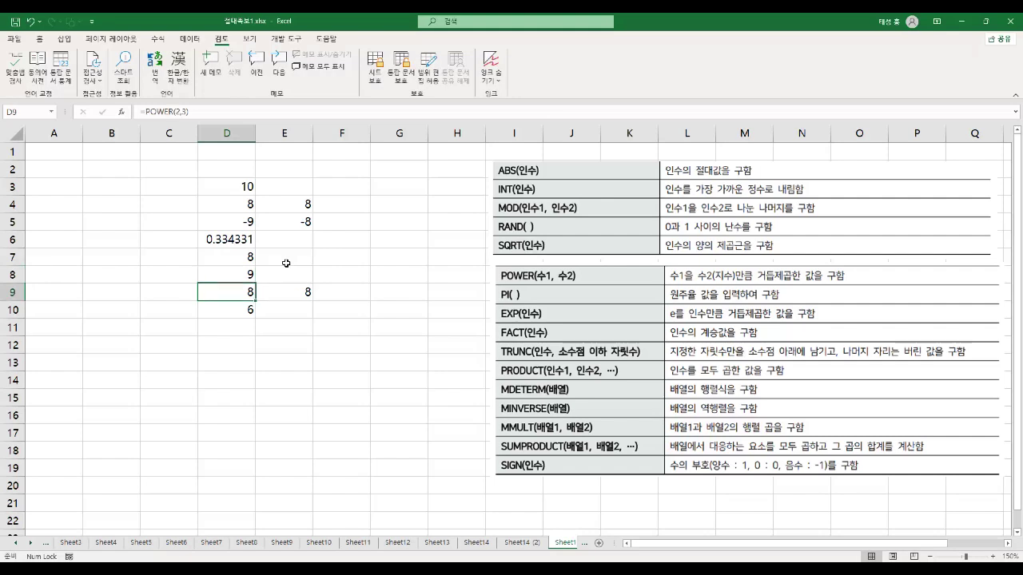
pyautogui.press('F2')
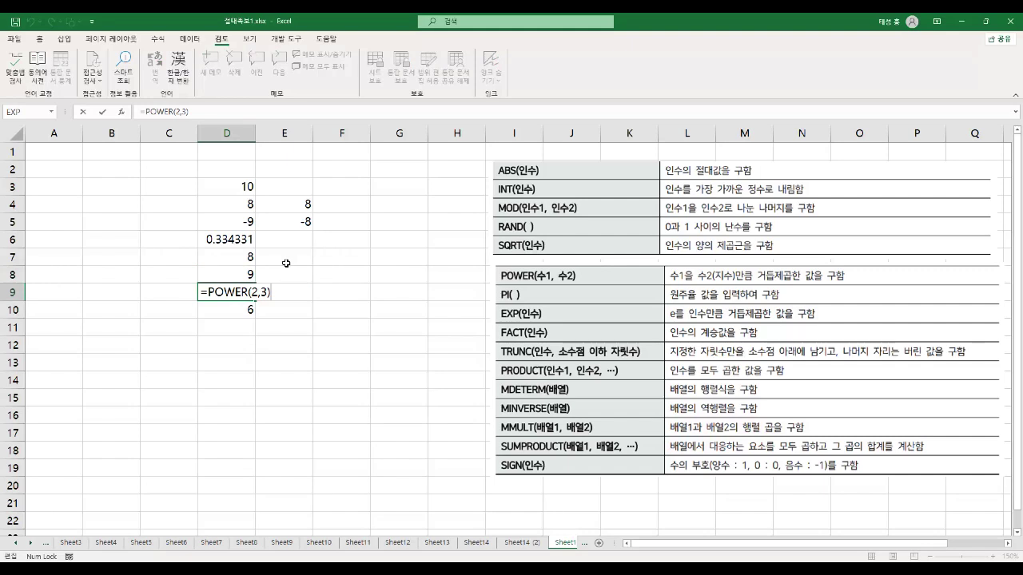
pyautogui.hotkey('ctrl', 'Return')
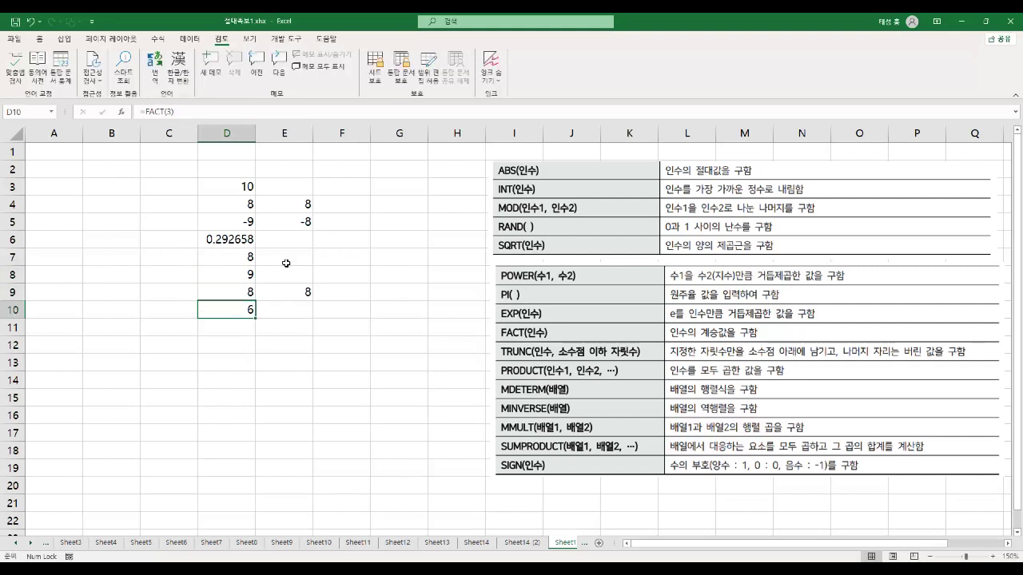
pyautogui.press('Right')
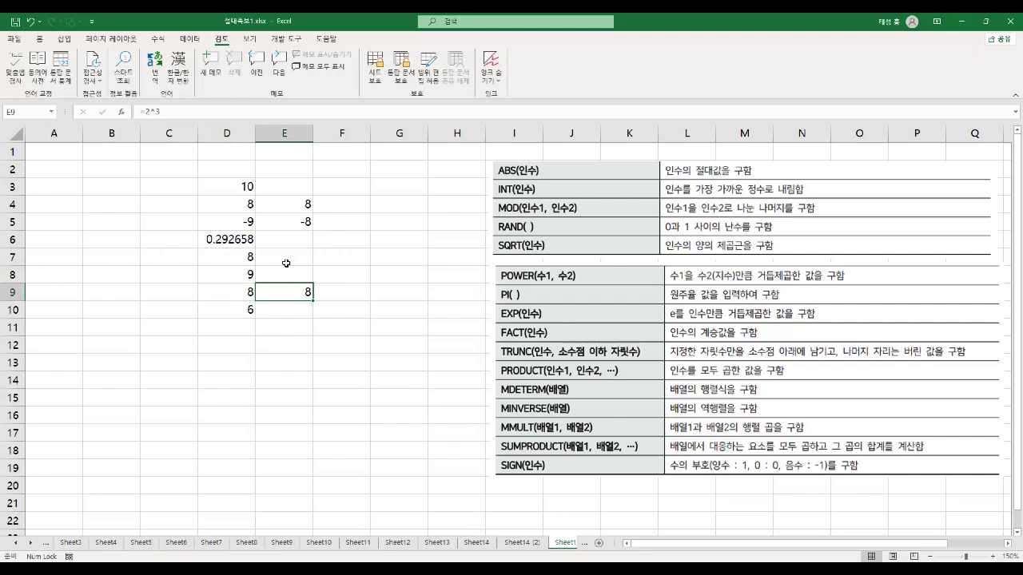
pyautogui.press('F2')
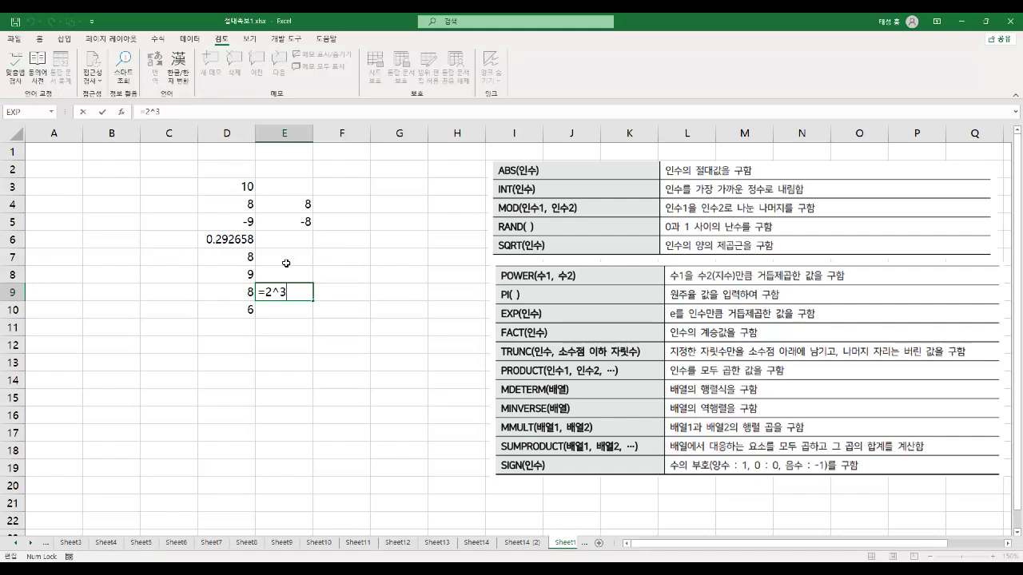
pyautogui.press('Return')
pyautogui.press('Up')
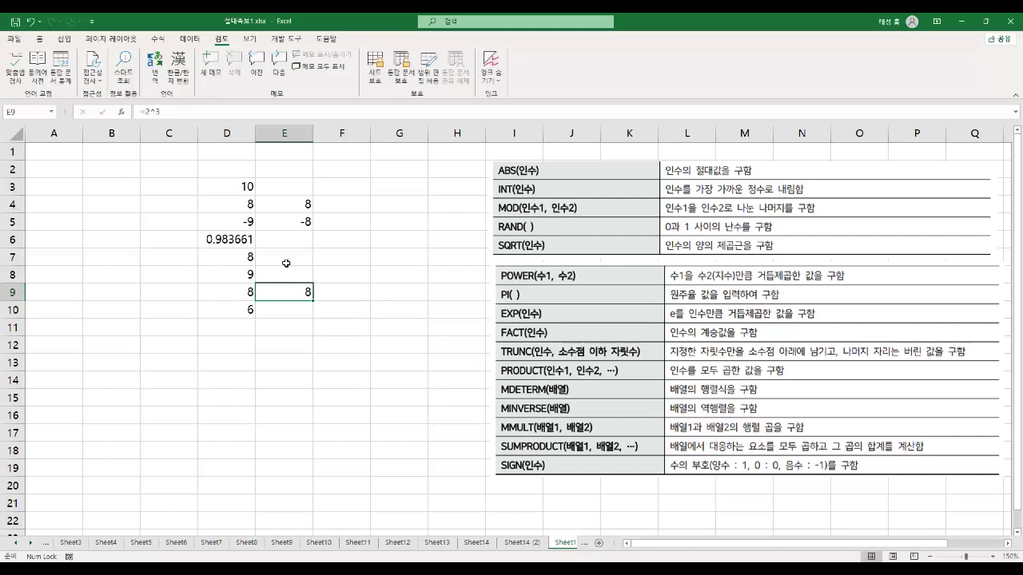
# Inspect the factorial formula =FACT(3) in D10
pyautogui.press('Down')
pyautogui.press('Left')
pyautogui.press('F2')
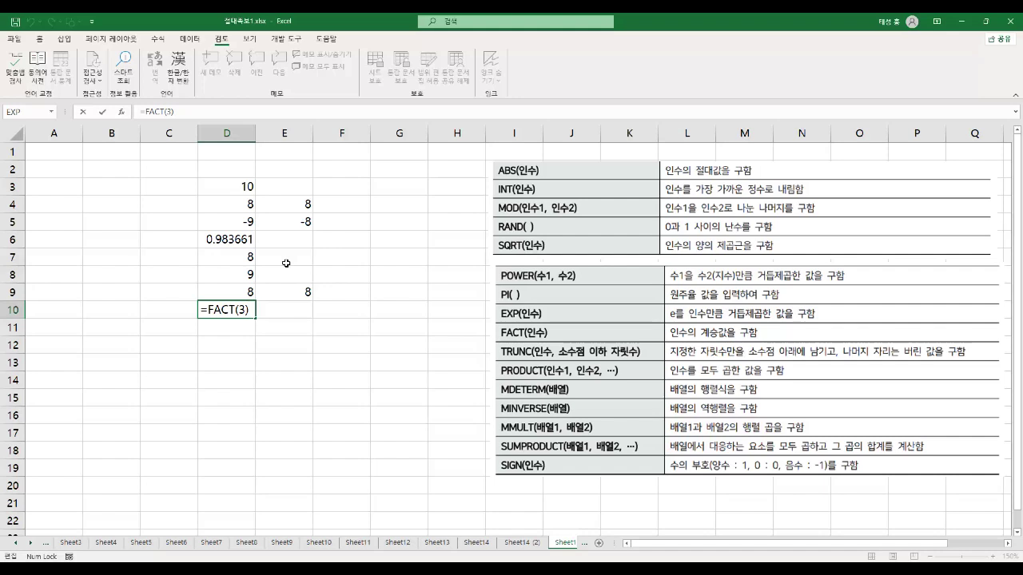
pyautogui.hotkey('ctrl', 'Return')
# Change the factorial formula in D10 to =FACT(1)
pyautogui.press('F2')
pyautogui.press('Left')
pyautogui.press('Left')
pyautogui.write('1')
pyautogui.press('Delete')
pyautogui.hotkey('ctrl', 'Return')
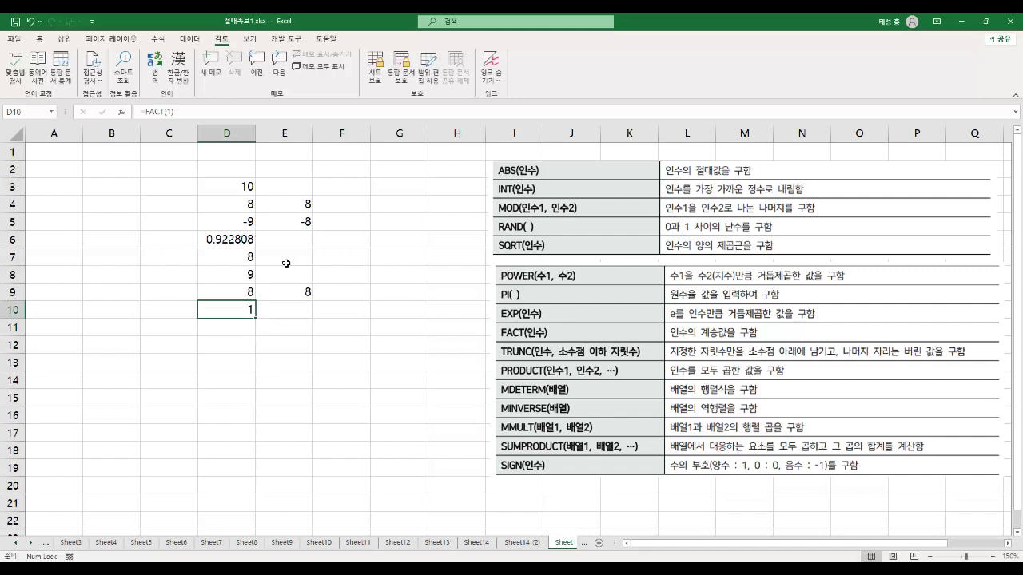
# Set the FACT argument in D10 to 0 to test the factorial of zero
pyautogui.press('F2')
pyautogui.press('Left')
pyautogui.press('Left')
pyautogui.write('0')
pyautogui.press('Delete')
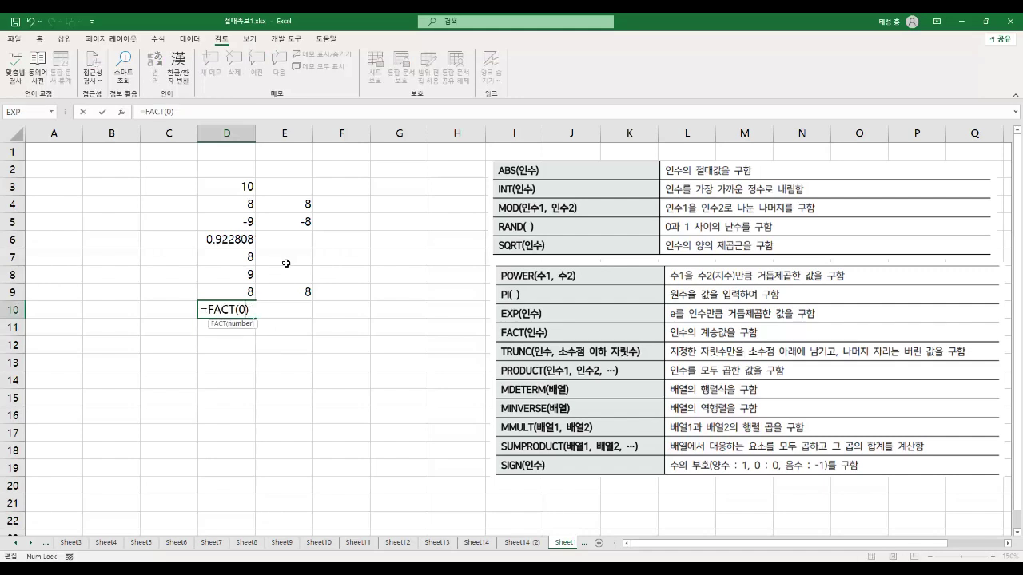
pyautogui.hotkey('ctrl', 'Return')
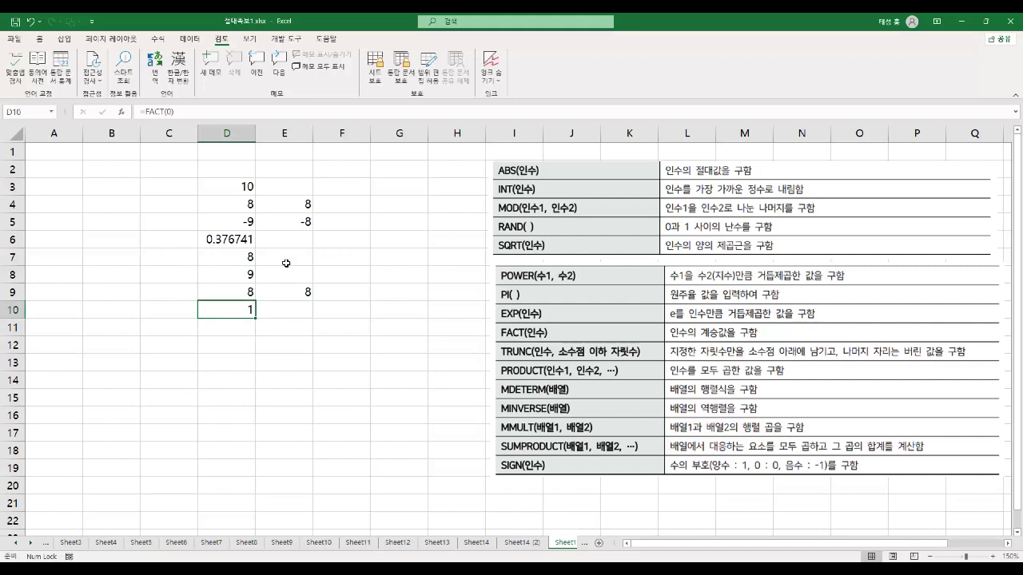
# Set the FACT argument in D10 to 2
pyautogui.press('F2')
pyautogui.press('Left')
pyautogui.press('Left')
pyautogui.write('2')
pyautogui.press('Delete')
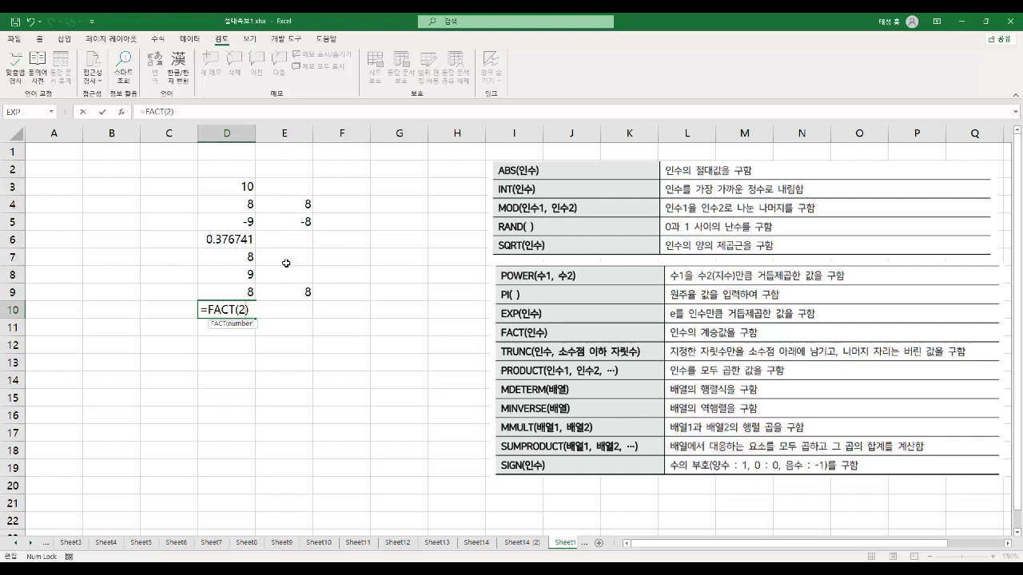
pyautogui.hotkey('ctrl', 'Return')
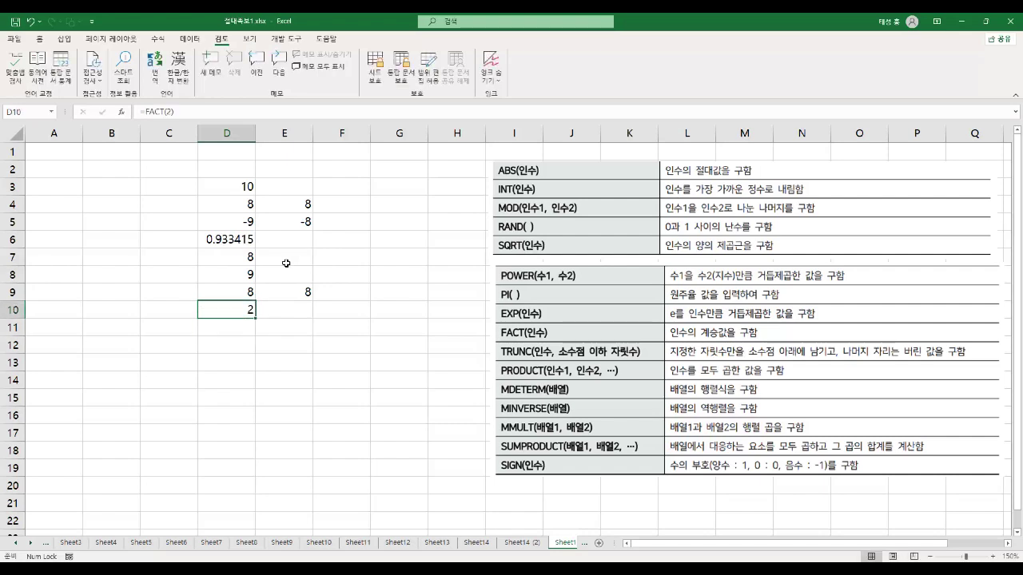
# Restore the D10 formula to =FACT(3)
pyautogui.press('F2')
pyautogui.press('Left')
pyautogui.press('Left')
pyautogui.write('3')
pyautogui.press('Delete')
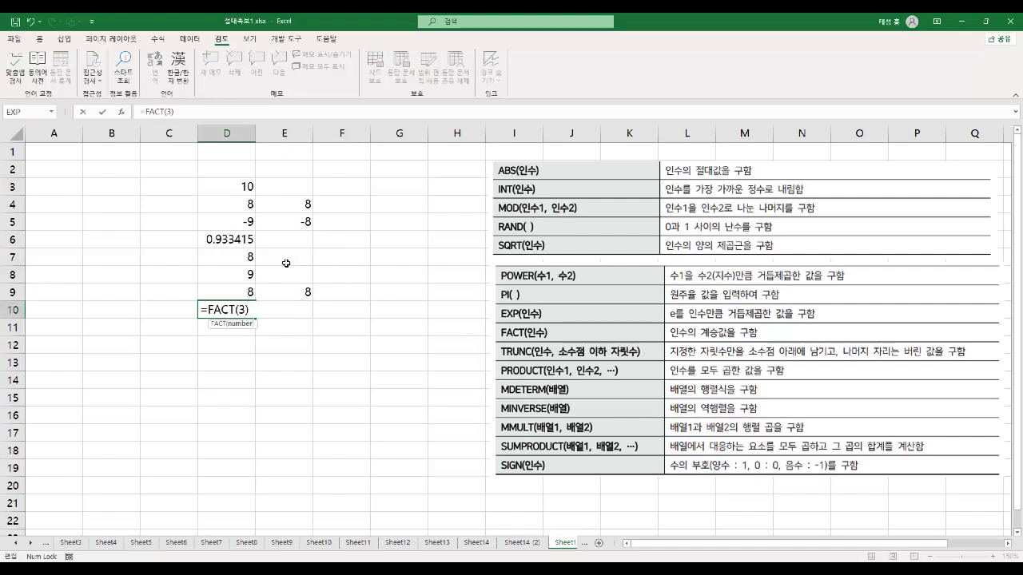
pyautogui.press('Return')
pyautogui.press('Up')
# Change the factorial formula in D10 to =FACT(4) and reselect the cell
pyautogui.press('F2')
pyautogui.click(242, 310)
pyautogui.write('4')
pyautogui.press('Delete')
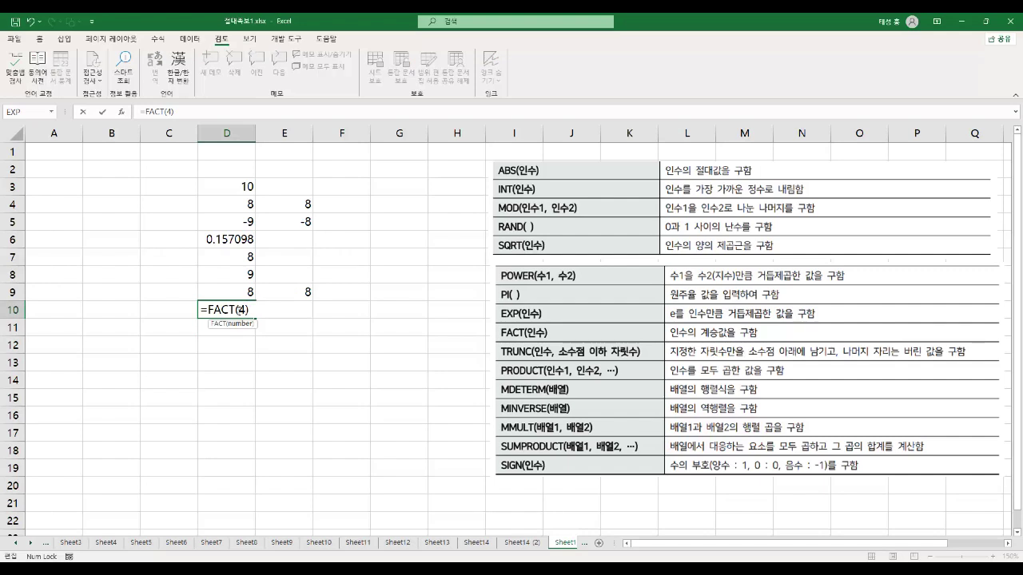
pyautogui.press('Return')
pyautogui.press('Up')
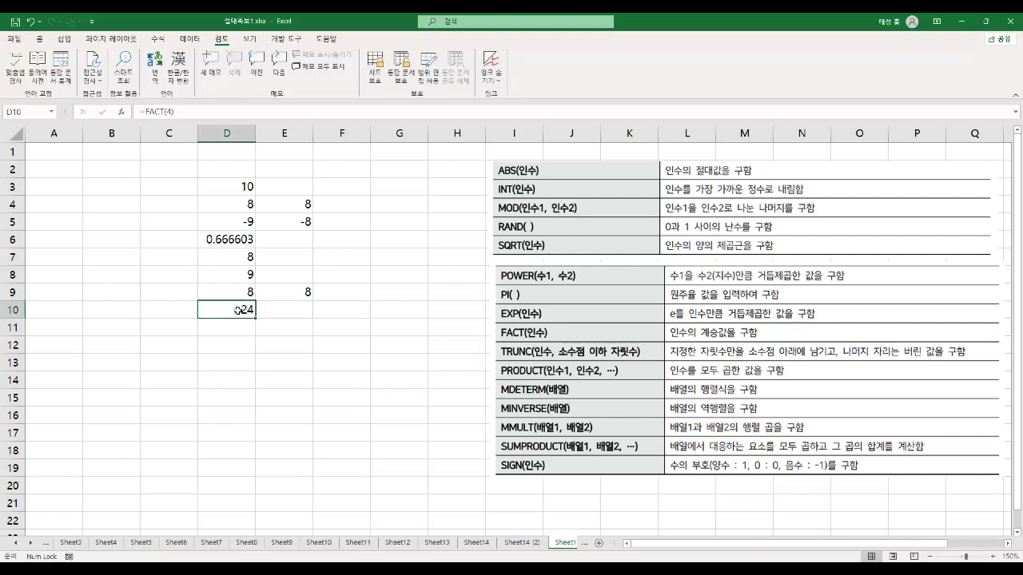
# Switch to the textbook PDF, highlight POWER and 거듭제곱 in yellow, and draw a red caret (^) in the POWER row
pyautogui.hotkey('alt', 'Tab')
pyautogui.moveTo(57, 170); pyautogui.dragTo(122, 177)
pyautogui.moveTo(511, 171); pyautogui.dragTo(569, 183)
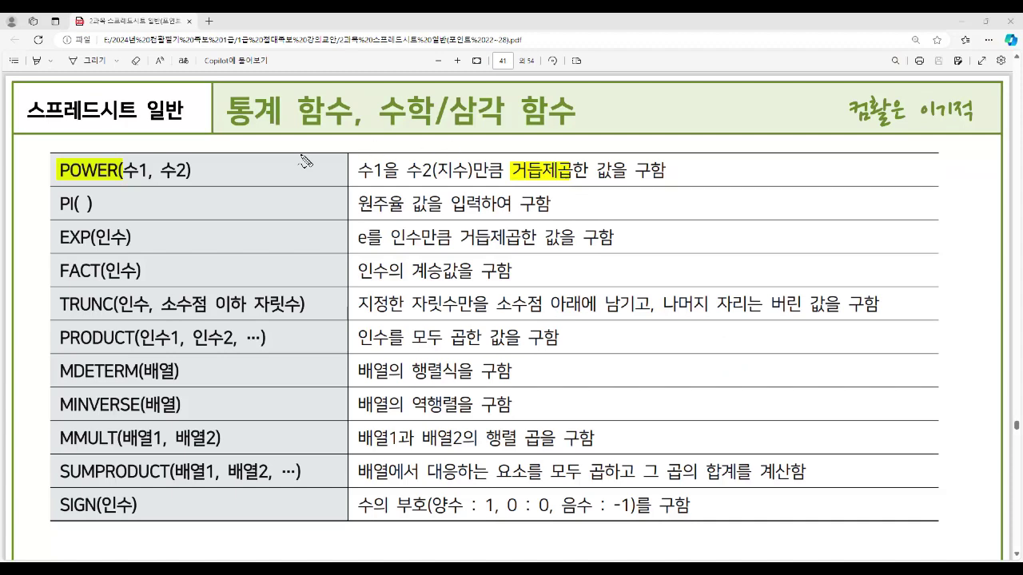
pyautogui.moveTo(301, 163); pyautogui.dragTo(306, 171)
# Highlight PI( ) with 원주율 값, and EXP(인수) with e and 거듭제곱한 값 in the function table
pyautogui.moveTo(57, 199); pyautogui.dragTo(92, 212)
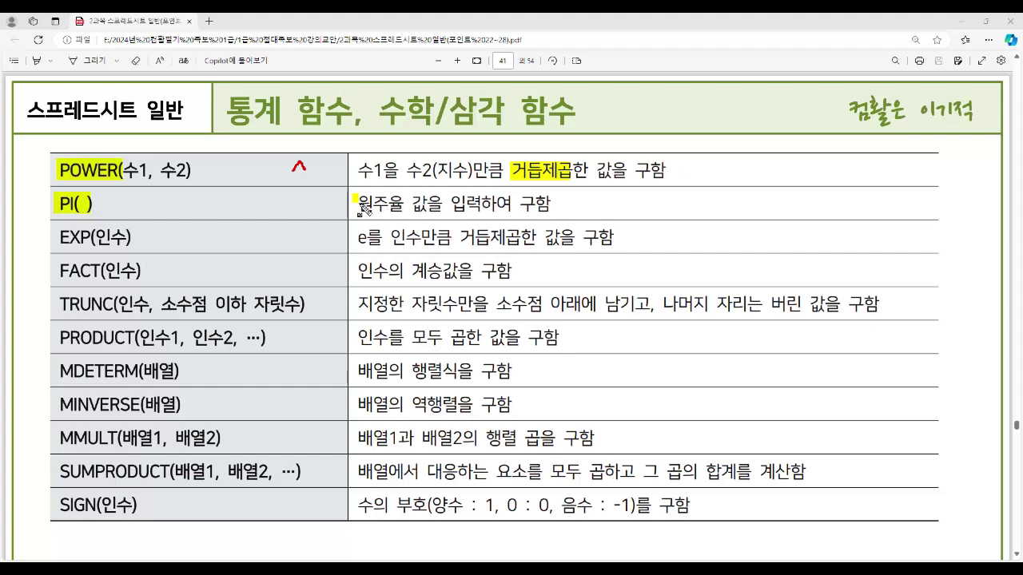
pyautogui.moveTo(354, 202); pyautogui.dragTo(419, 214)
pyautogui.moveTo(58, 233); pyautogui.dragTo(130, 250)
pyautogui.moveTo(352, 233); pyautogui.dragTo(370, 250)
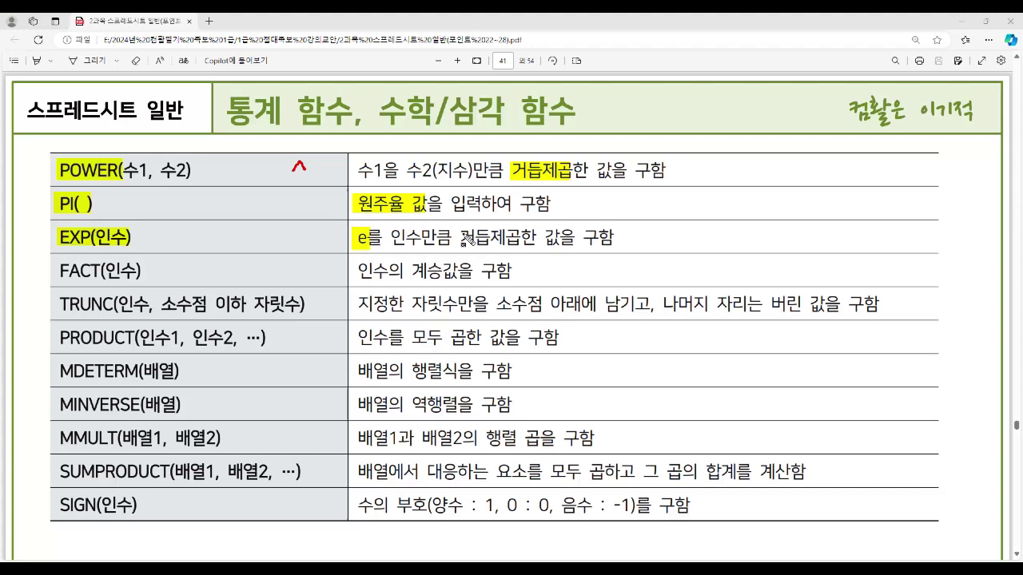
pyautogui.moveTo(462, 232)
pyautogui.mouseDown()
pyautogui.moveTo(501, 250)
pyautogui.moveTo(558, 249)
pyautogui.mouseUp()
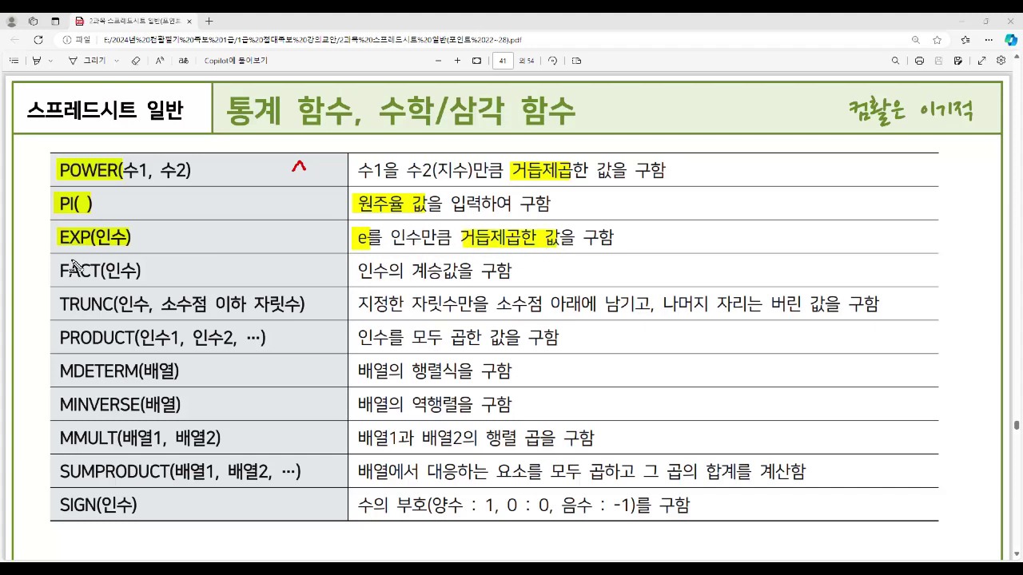
# Highlight the FACT, TRUNC and PRODUCT names in the function table, plus 계승값 and 모두 곱한 값 in their descriptions
pyautogui.moveTo(60, 271); pyautogui.dragTo(143, 280)
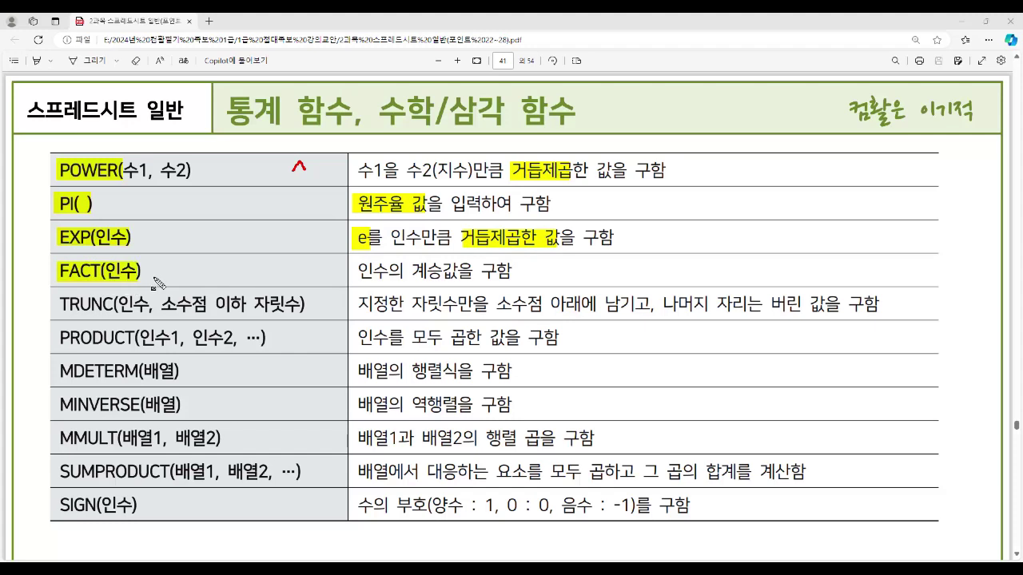
pyautogui.moveTo(411, 266); pyautogui.dragTo(454, 280)
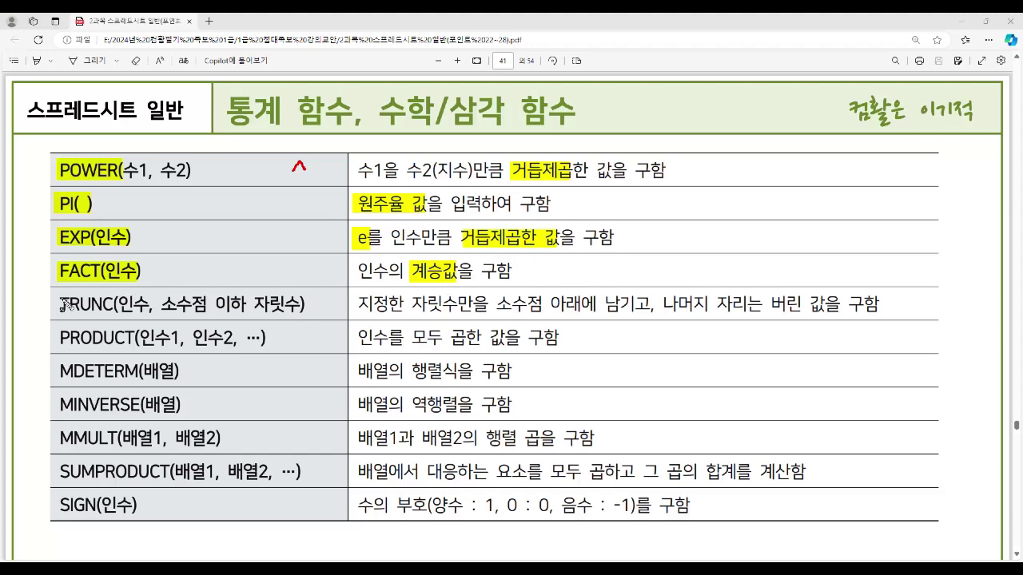
pyautogui.moveTo(62, 312); pyautogui.dragTo(302, 310)
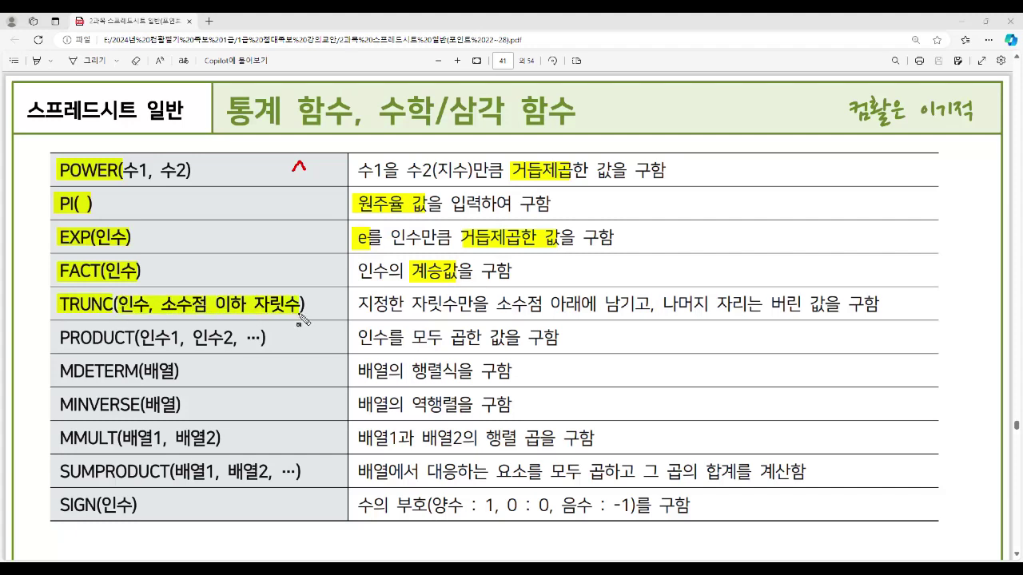
pyautogui.moveTo(61, 337); pyautogui.dragTo(136, 342)
pyautogui.moveTo(410, 335); pyautogui.dragTo(505, 355)
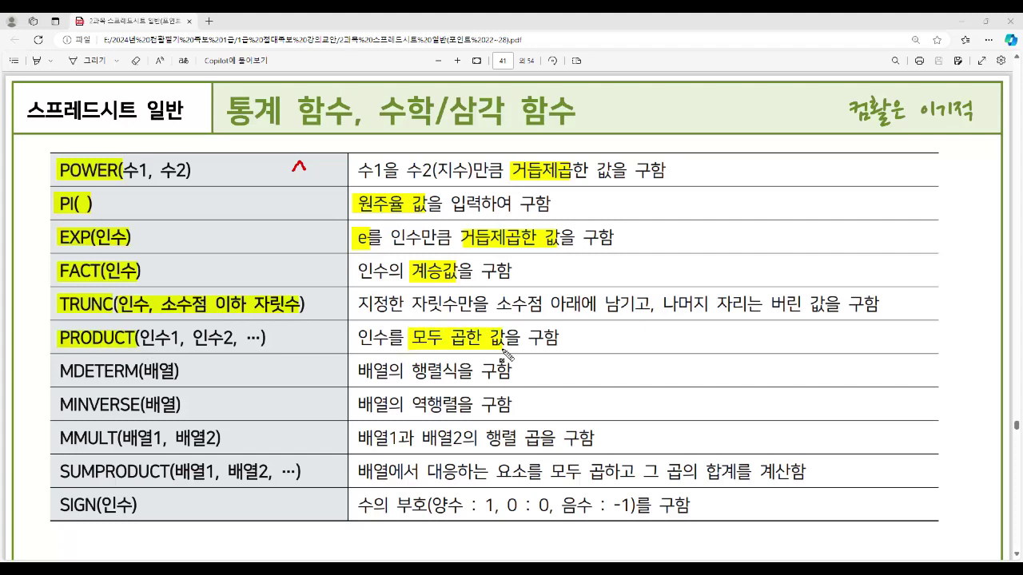